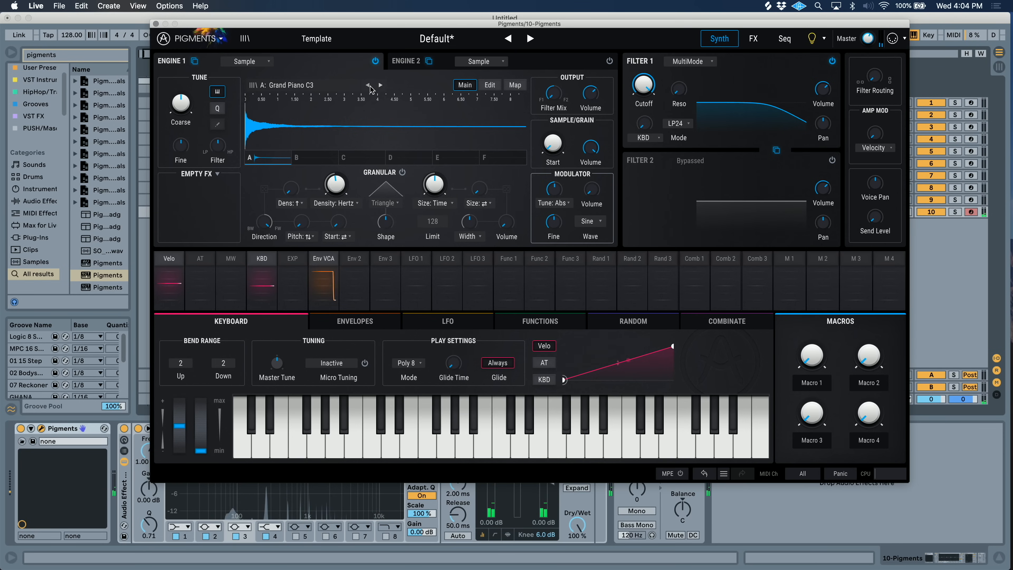
Step: Load the Jungle - Busy field recording into Engine 1's sample slot A
left_click(380, 85)
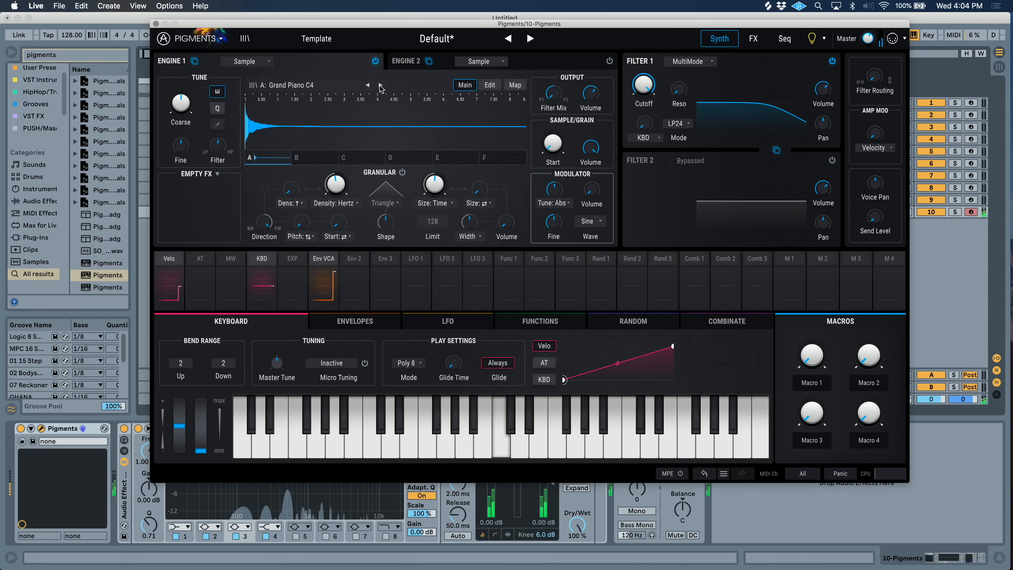
left_click(329, 89)
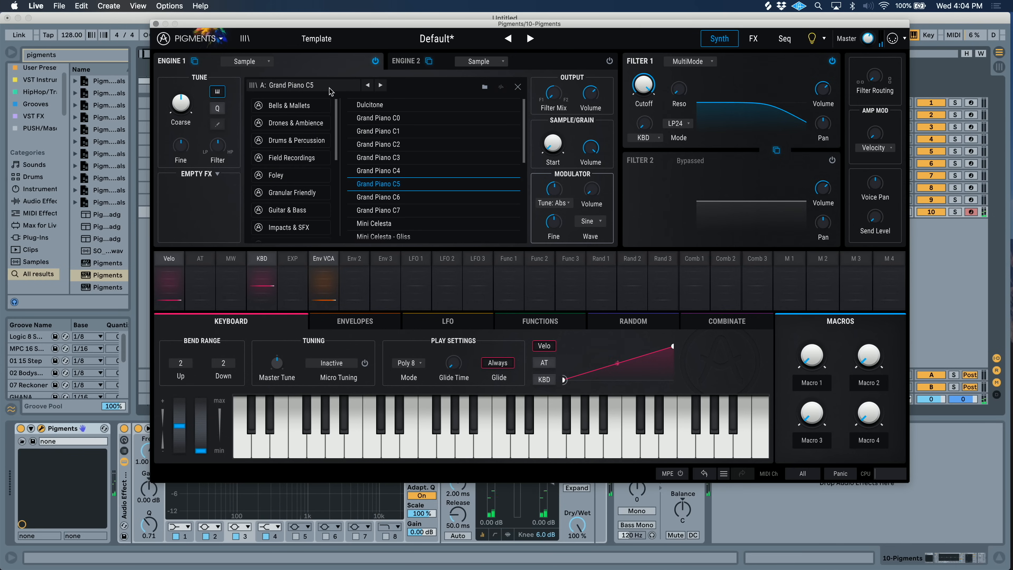
left_click(306, 157)
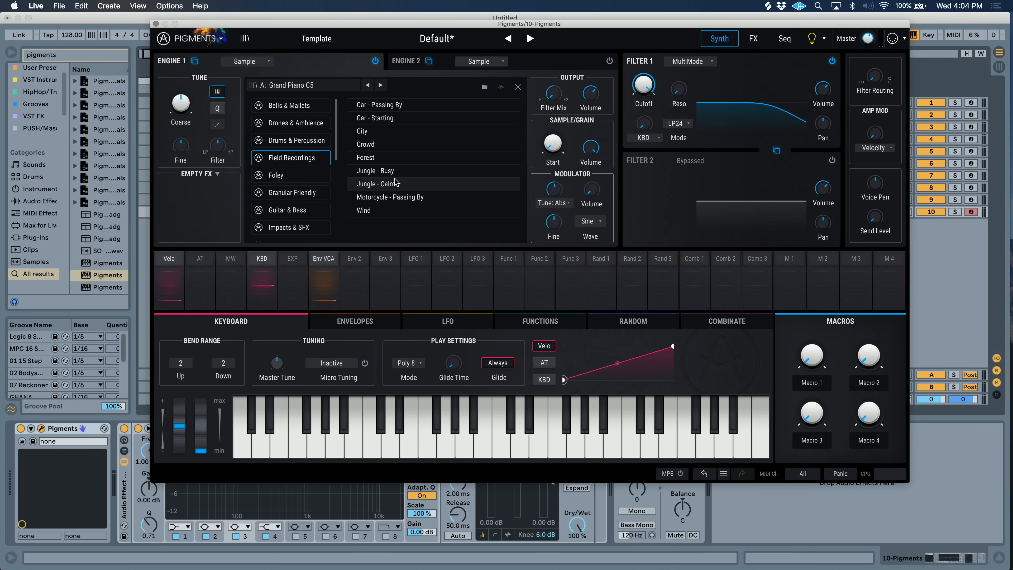
left_click(386, 171)
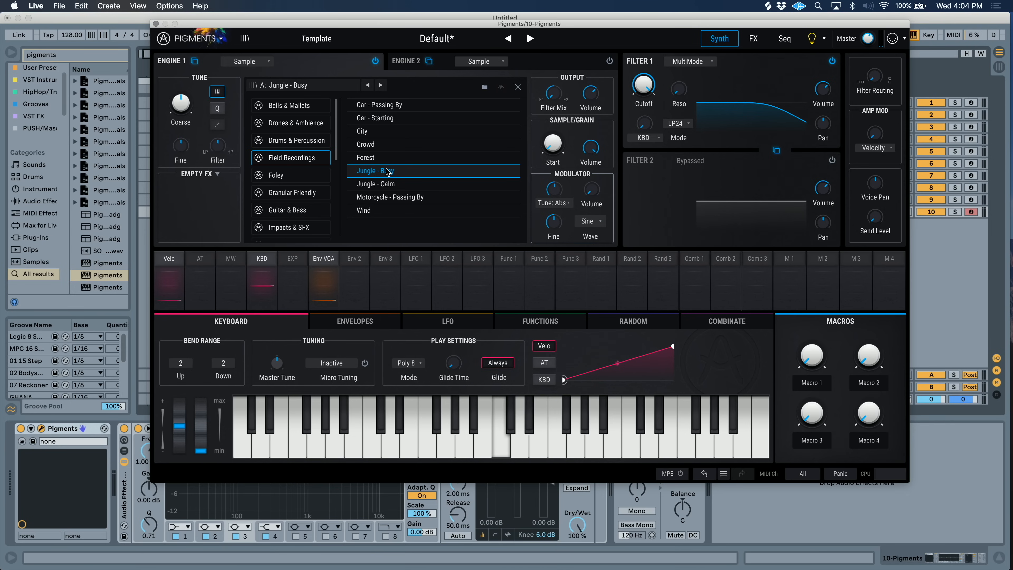
left_click(517, 87)
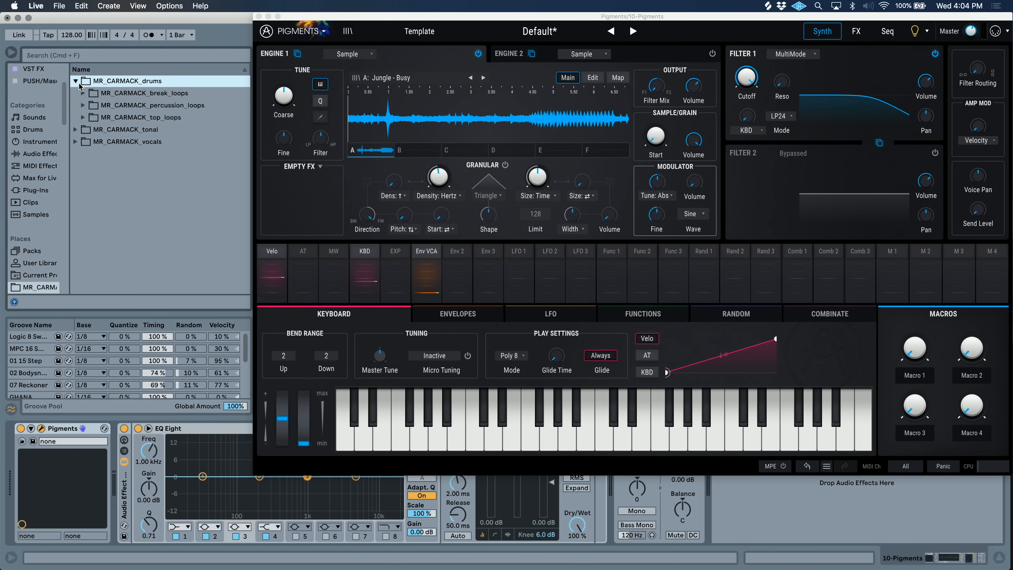
Step: Load the 140 break loop from the MR_CARMACK_break_loops folder into Engine 1's sample slot A
left_click(83, 94)
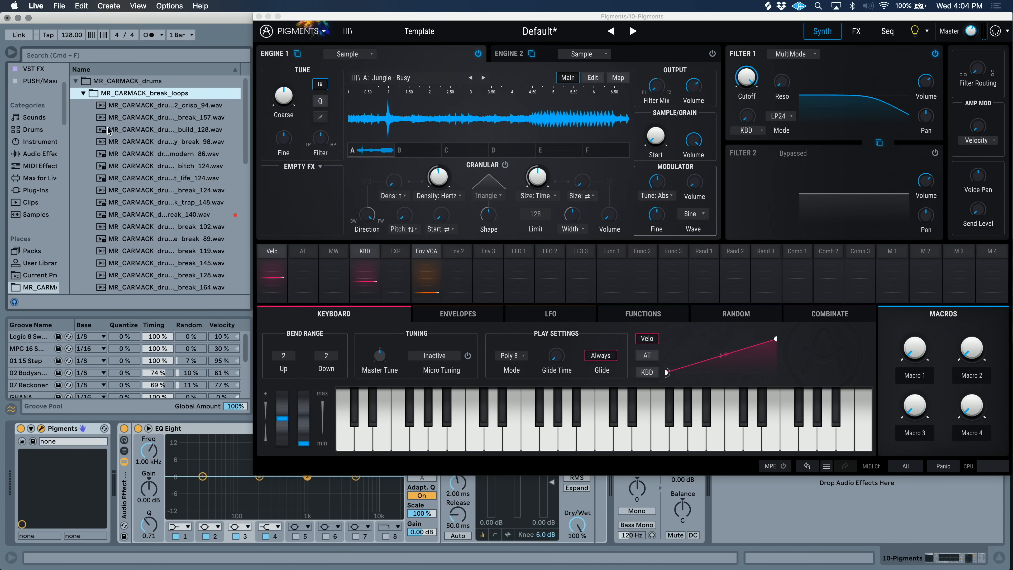
left_click(139, 215)
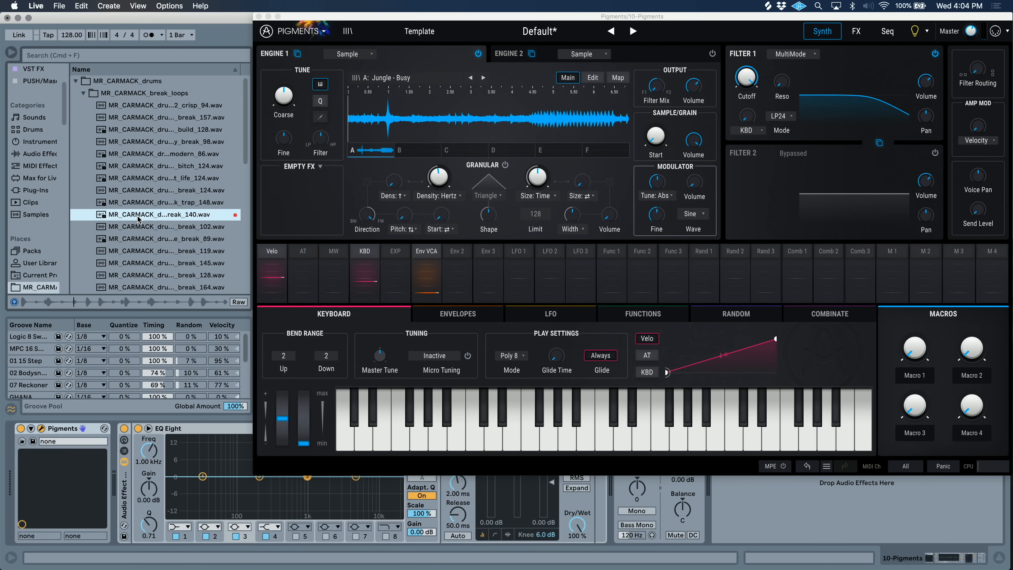
left_click_drag(138, 218, 472, 110)
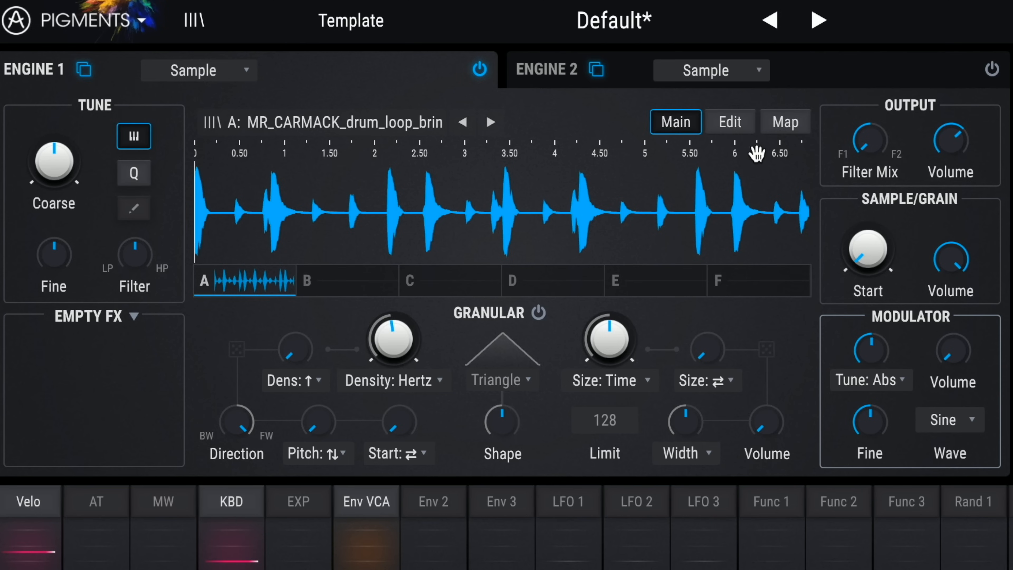
Step: Set sample A's transposition to 2 and review its play mode and sample mapping options
left_click(730, 122)
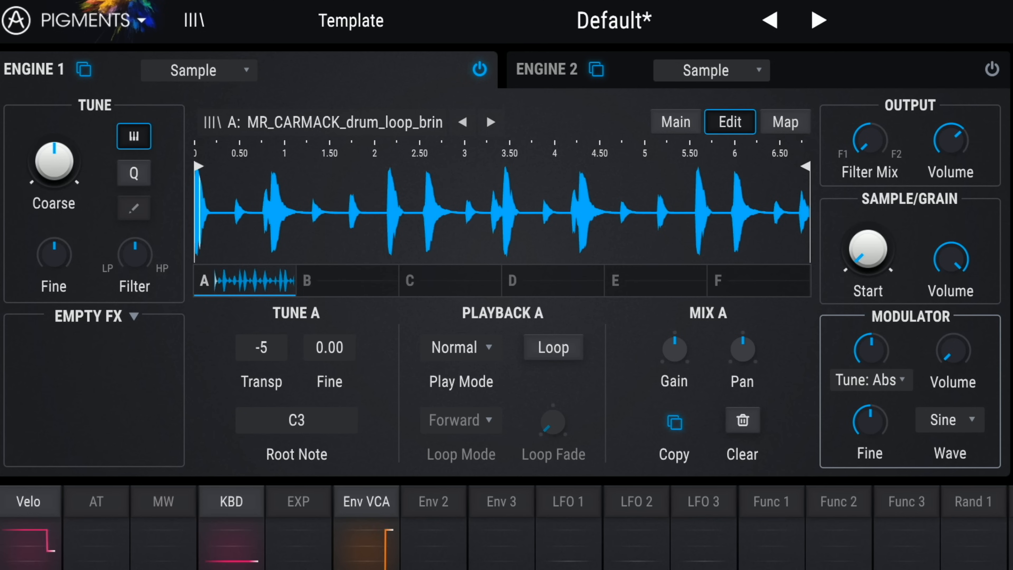
mouse_move(261, 347)
left_mouse_down()
mouse_move(261, 319)
mouse_move(261, 337)
left_mouse_up()
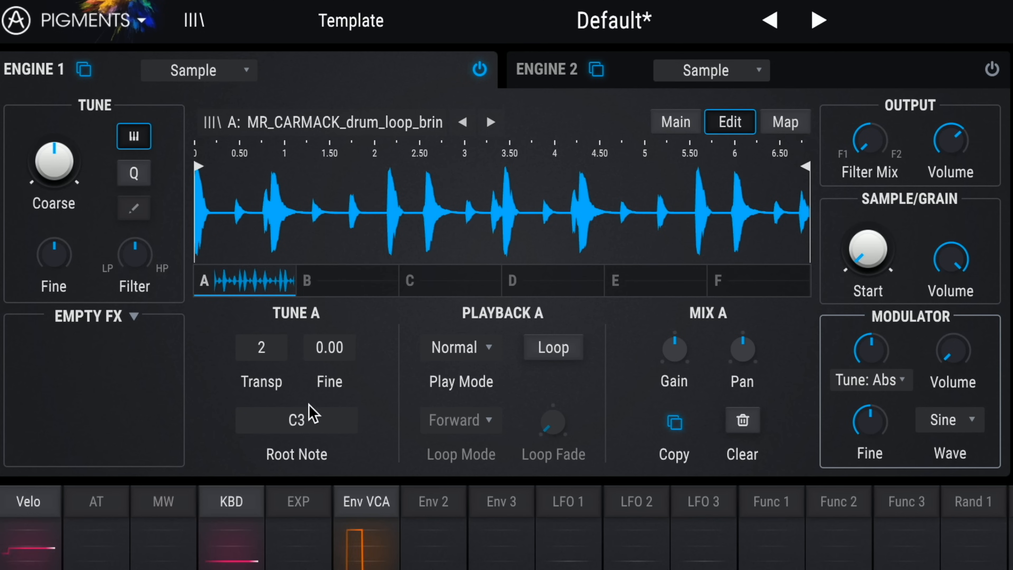
left_click(489, 348)
left_click(483, 463)
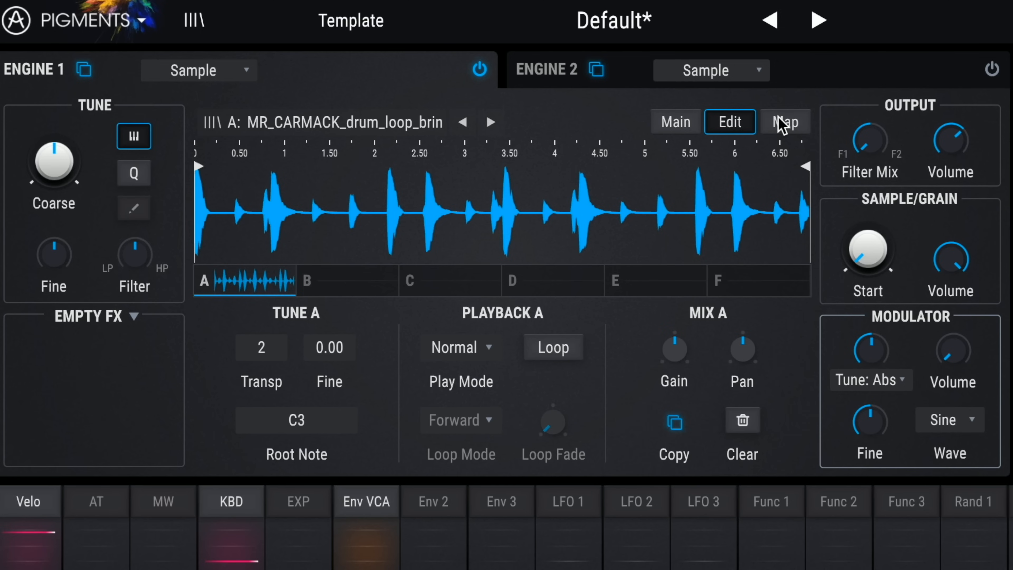
left_click(781, 123)
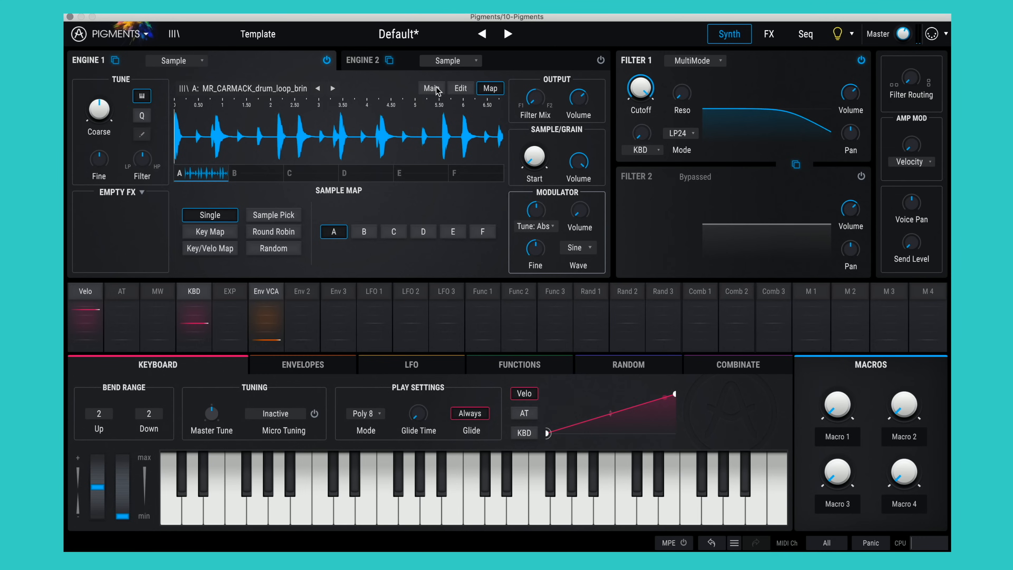
left_click(678, 124)
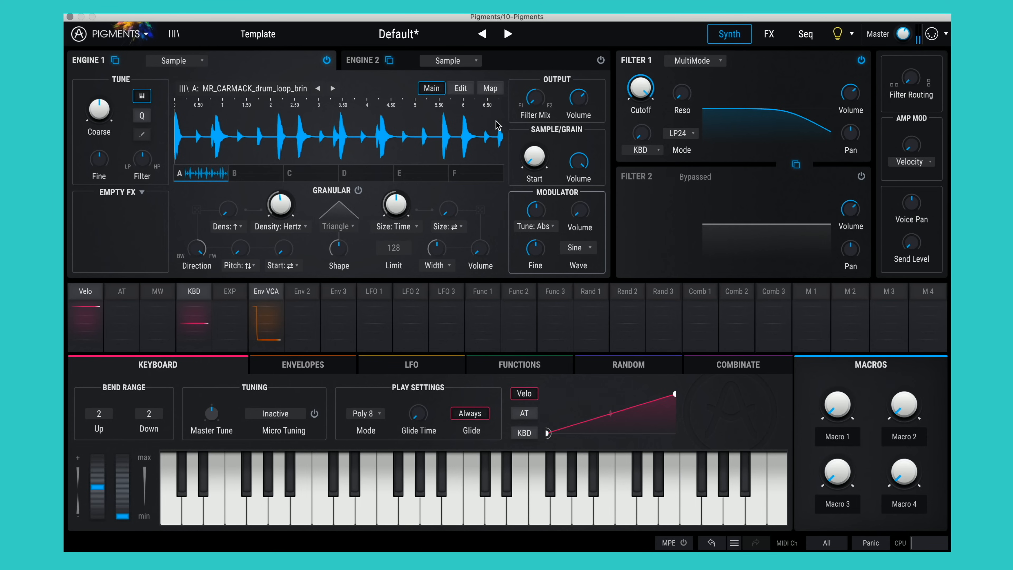
Step: Trim sample A to its first kick hit, transposed by -1, and add an adjusted BitCrush shaper to Engine 1
left_click(473, 89)
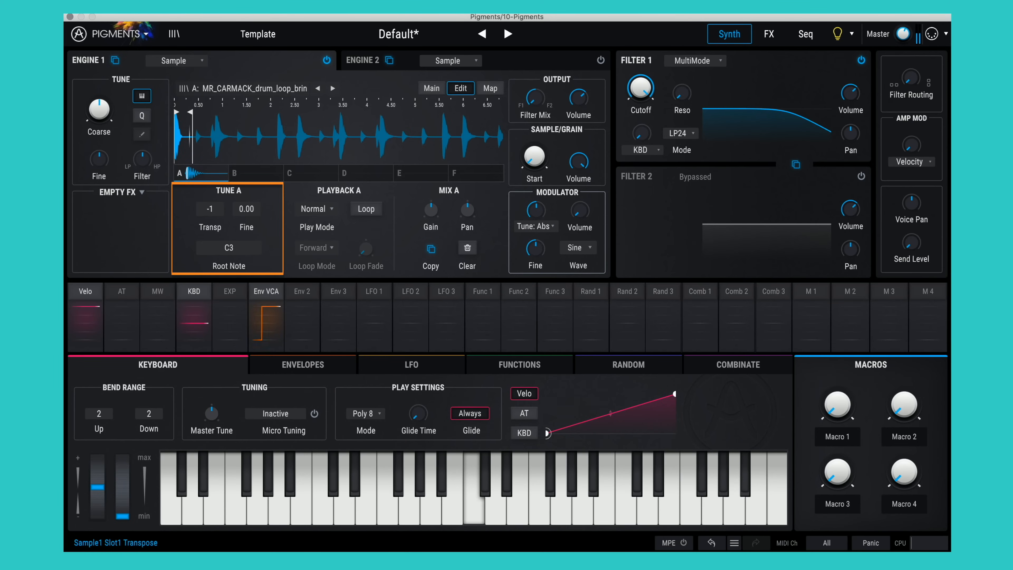
left_click(141, 192)
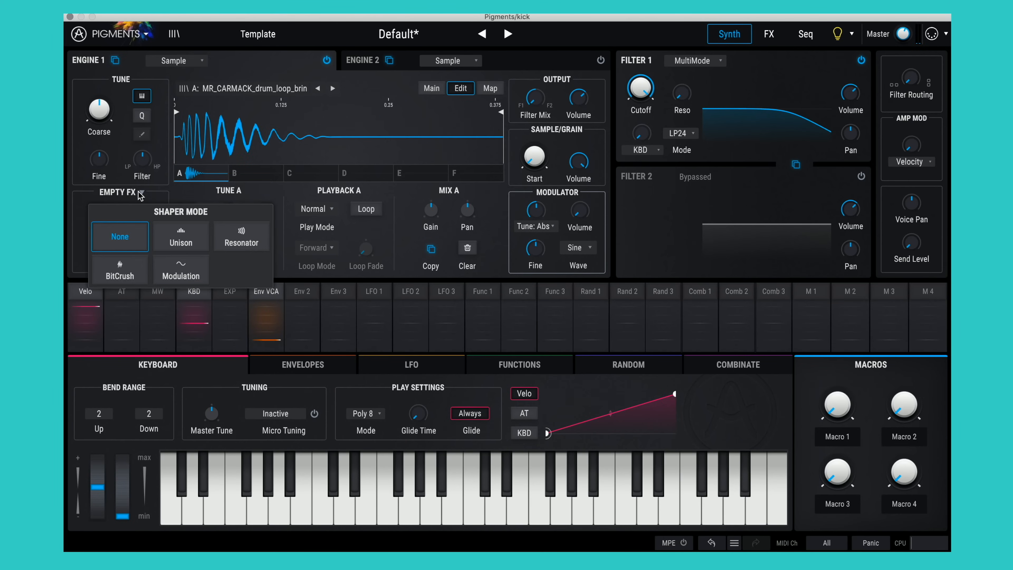
left_click(138, 192)
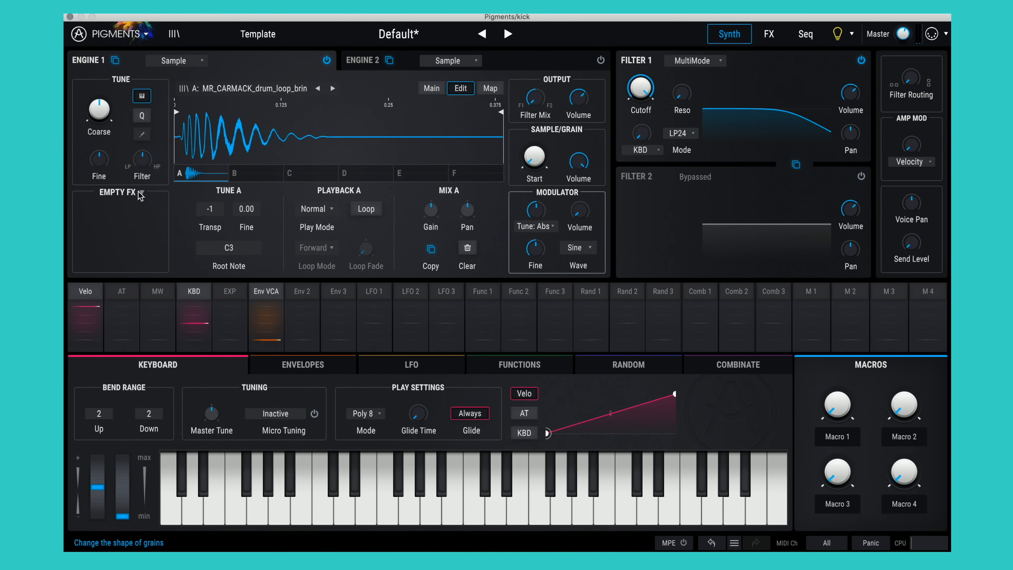
left_click(139, 192)
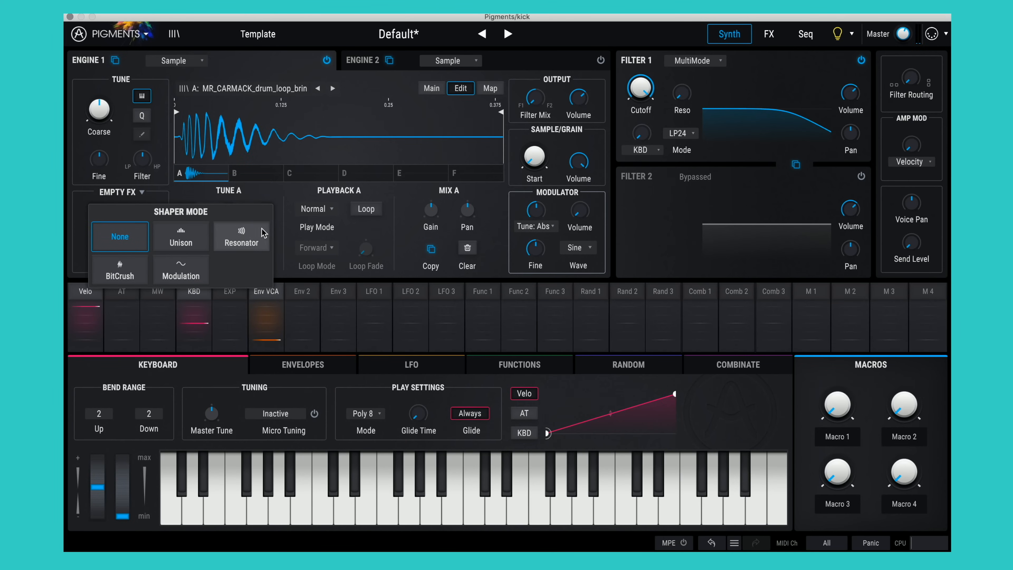
left_click(119, 269)
mouse_move(100, 209)
left_mouse_down()
mouse_move(115, 201)
mouse_move(96, 215)
left_mouse_up()
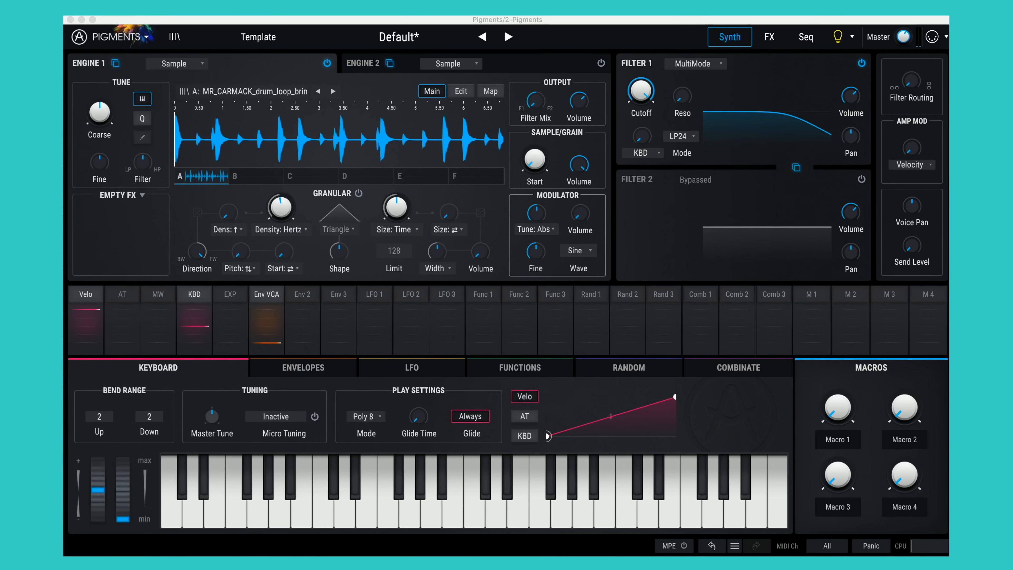
Step: Set the drum loop's sample start to the second large hit, at about 0.9 on the waveform ruler
left_click(462, 91)
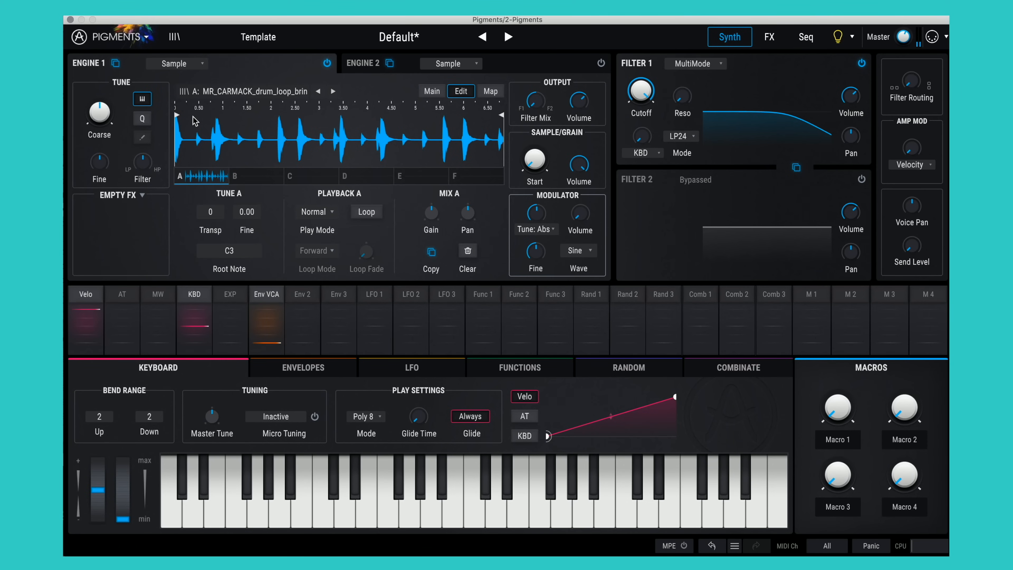
left_click_drag(176, 115, 218, 118)
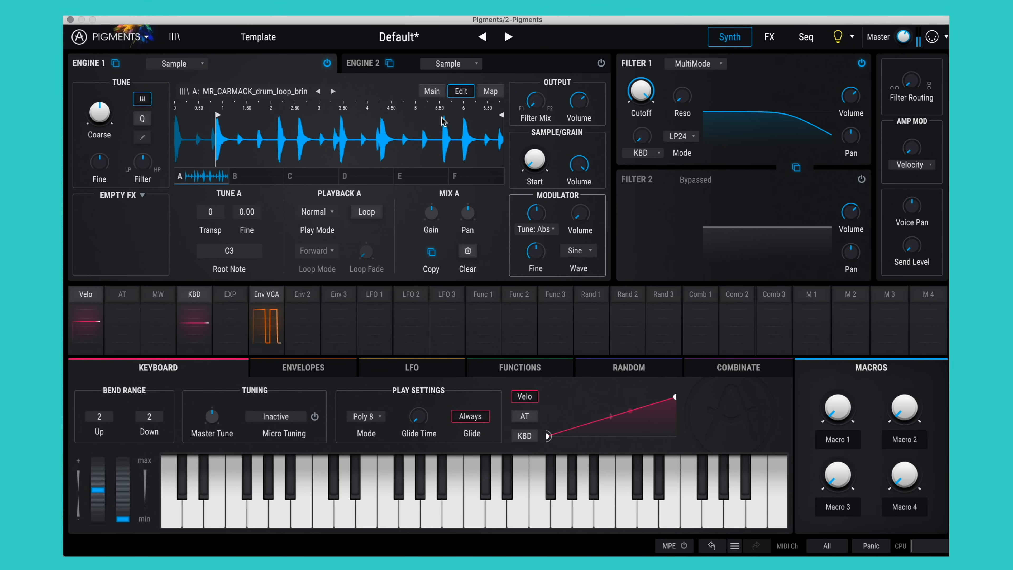
Step: Raise the reverb effect's dry/wet amount slightly above 0 %
left_click(776, 40)
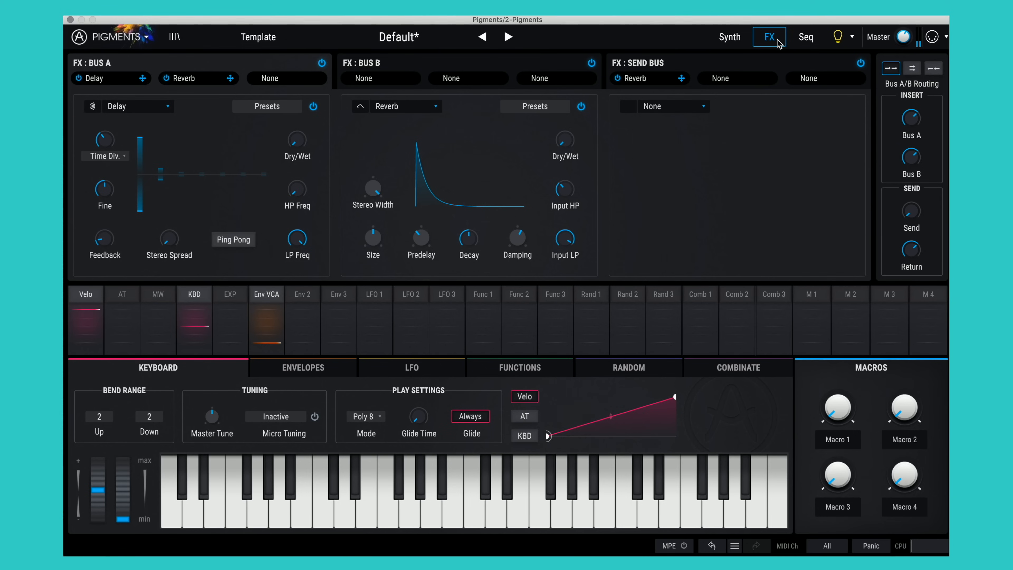
mouse_move(558, 144)
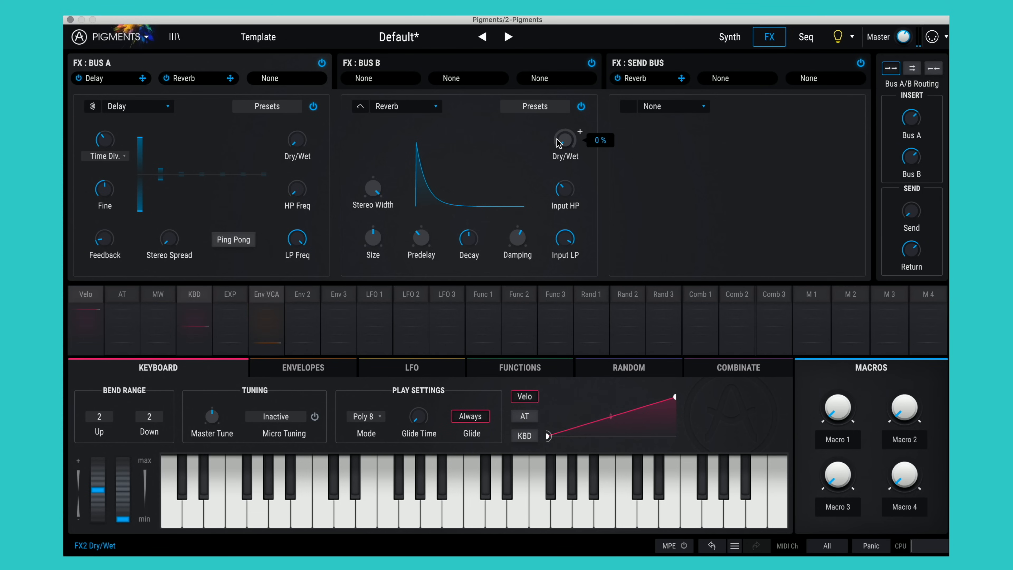
left_click_drag(559, 142, 559, 143)
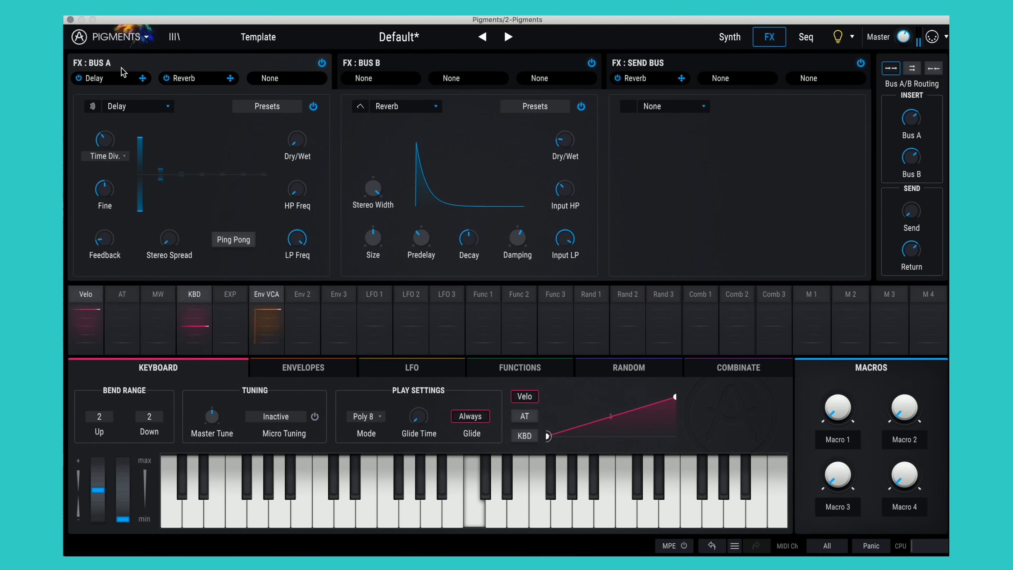
Step: Set the sample end just after the second large hit, at about 1.2 on the waveform ruler, and return to the effects
left_click(729, 38)
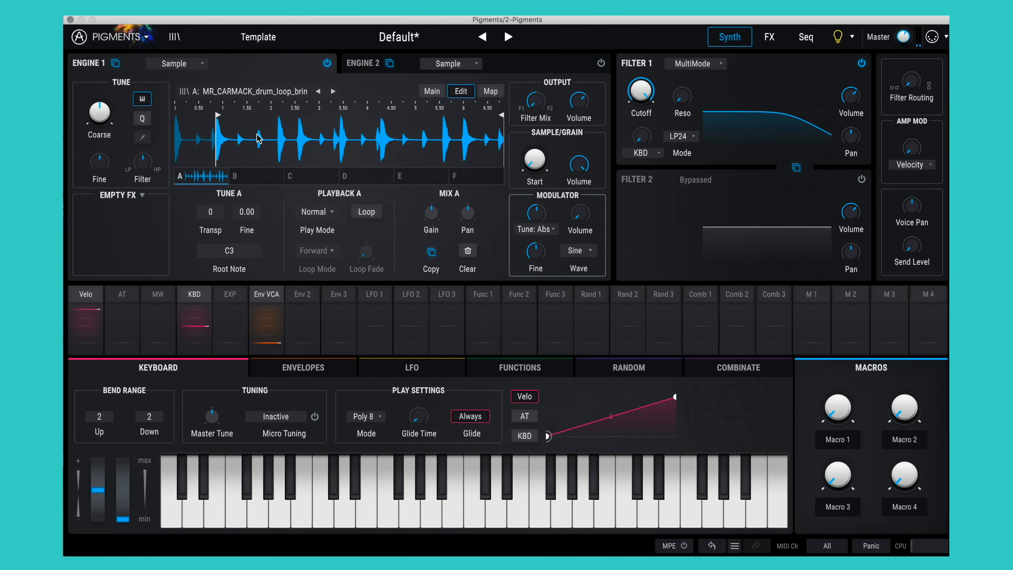
left_click_drag(502, 136, 233, 134)
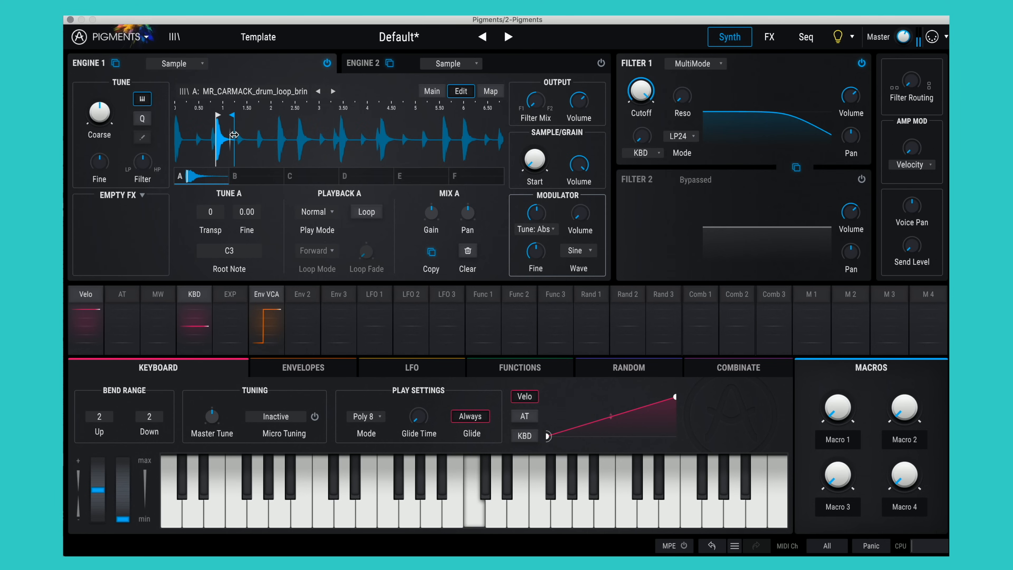
left_click(769, 37)
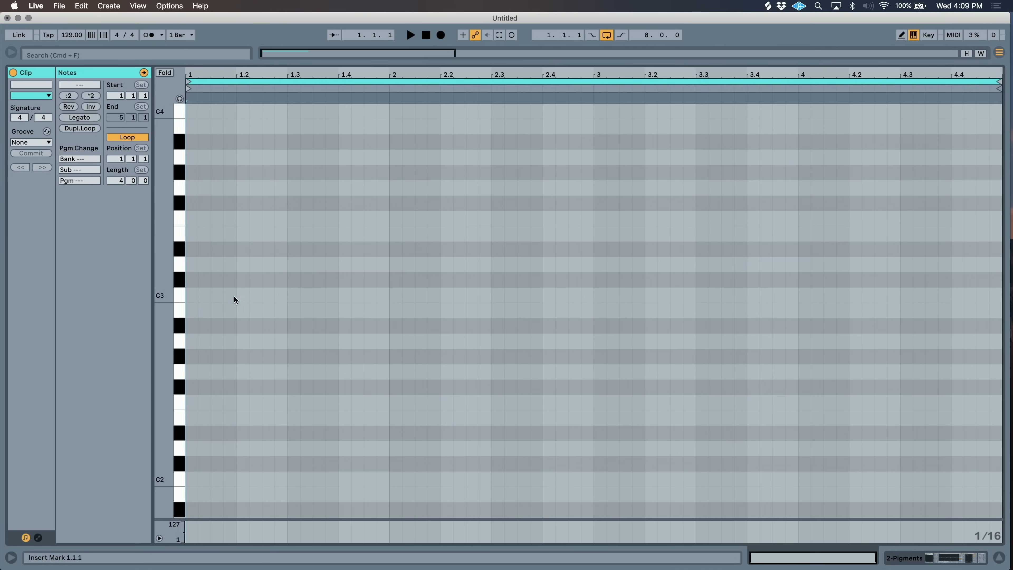
Step: Place a sixteenth-length C3 note on beat 3 of each of the clip's four bars and select all the notes
double_click(289, 295)
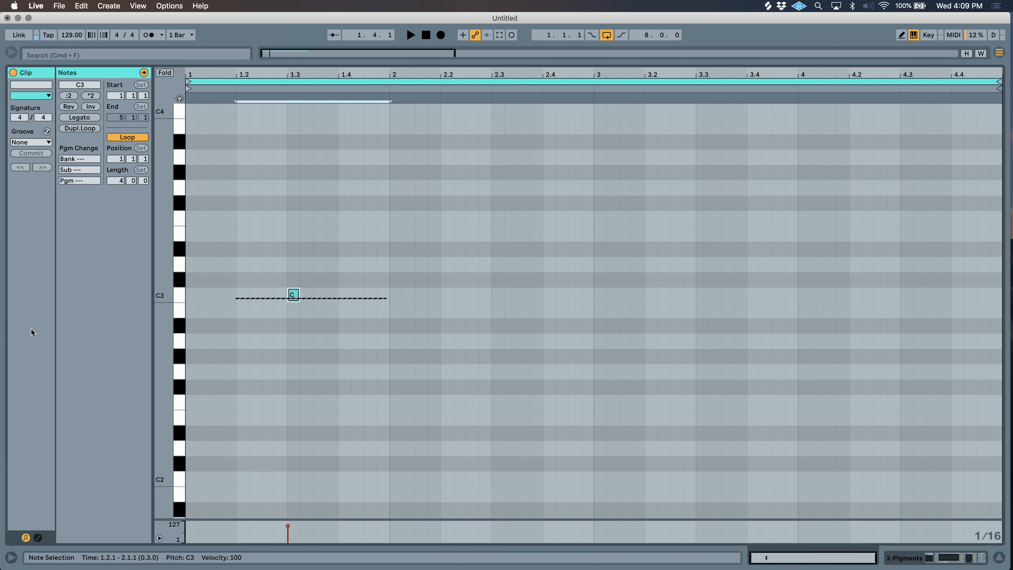
key("cmd+d")
key("cmd+d")
key("cmd+d")
key("cmd+a")
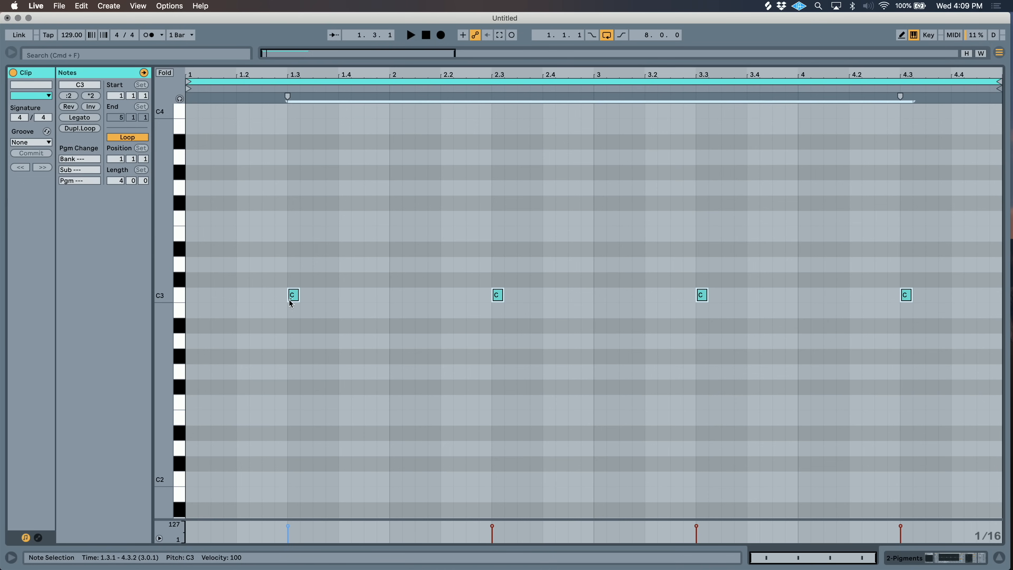
Step: Nudge the four C3 notes slightly earlier and lengthen each to just over two beats
key("Left")
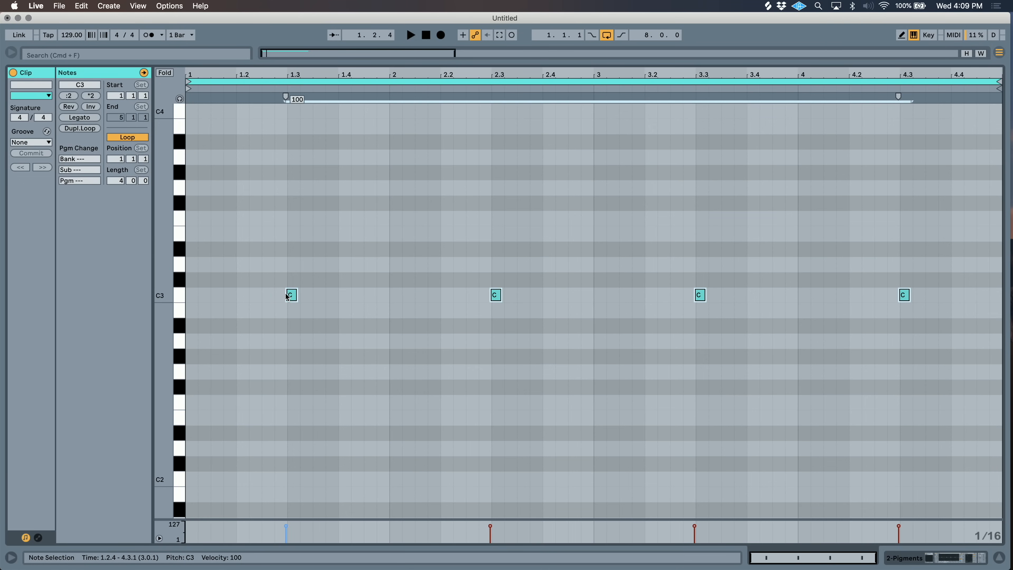
key("space")
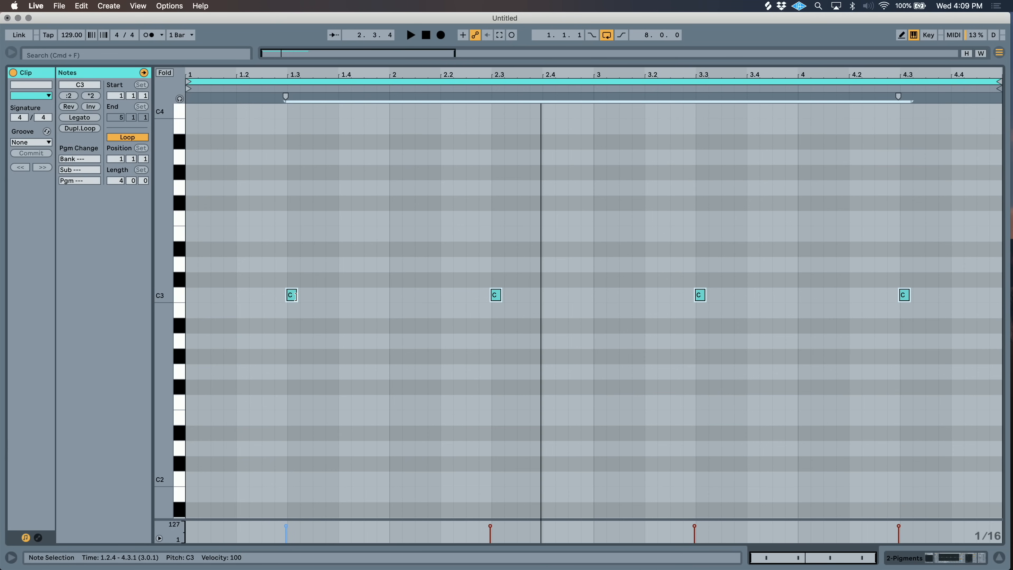
left_click_drag(290, 297, 403, 304)
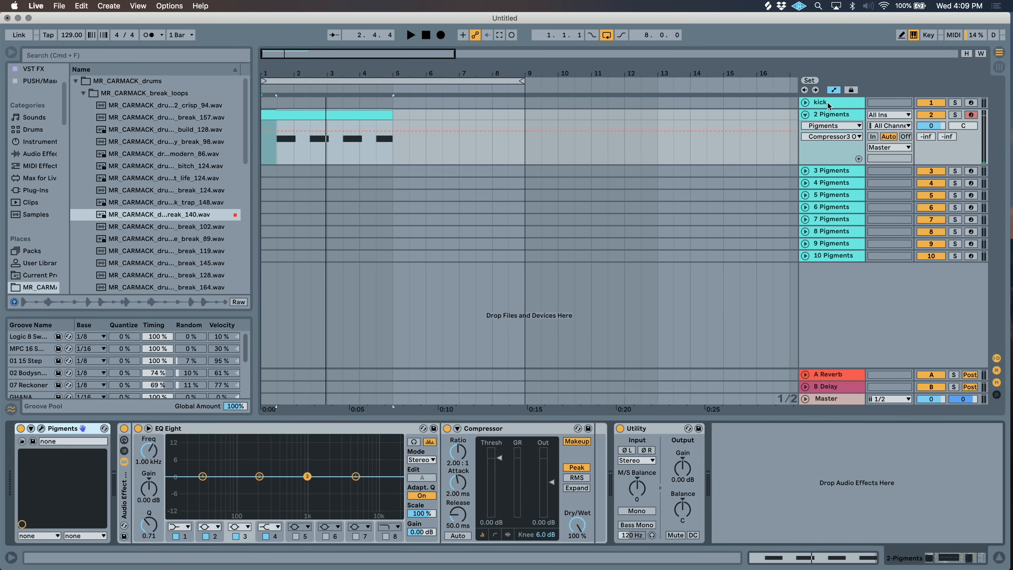
Step: Expand the kick track and start recording a MIDI part on it
left_click(829, 105)
left_click(805, 103)
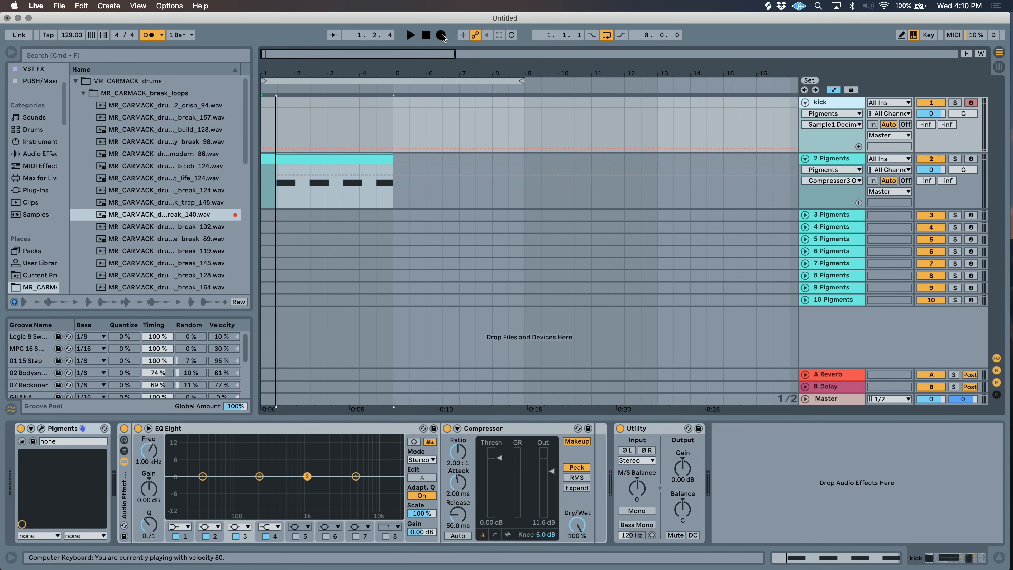
left_click(441, 35)
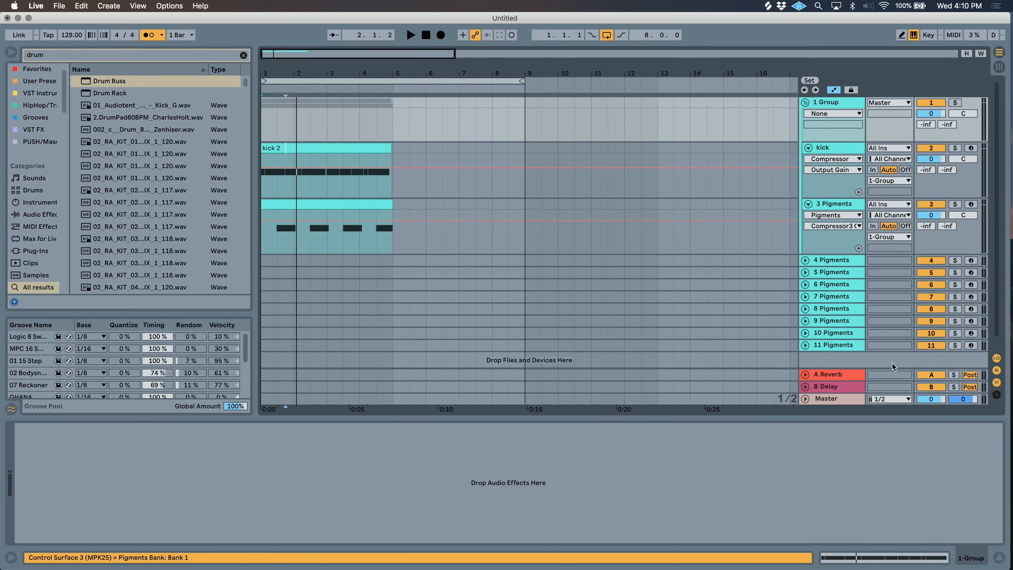
Step: Rename the group track containing the kick and the second Pigments track to Primary
left_click(823, 104)
key("super+r")
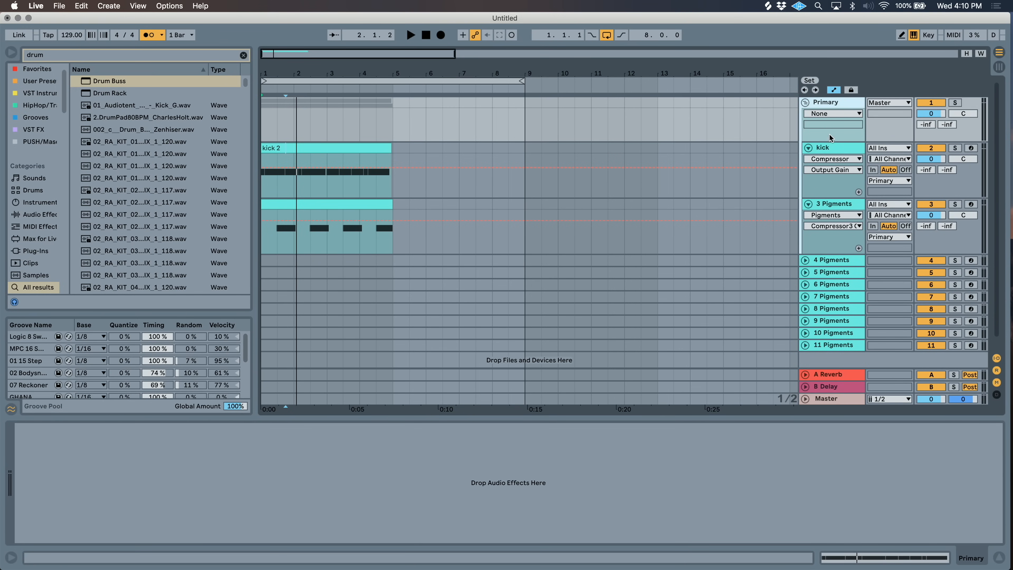
Step: Move the Drum Buss effect from the kick track onto the Primary group track
left_click(828, 147)
left_click_drag(839, 431, 849, 37)
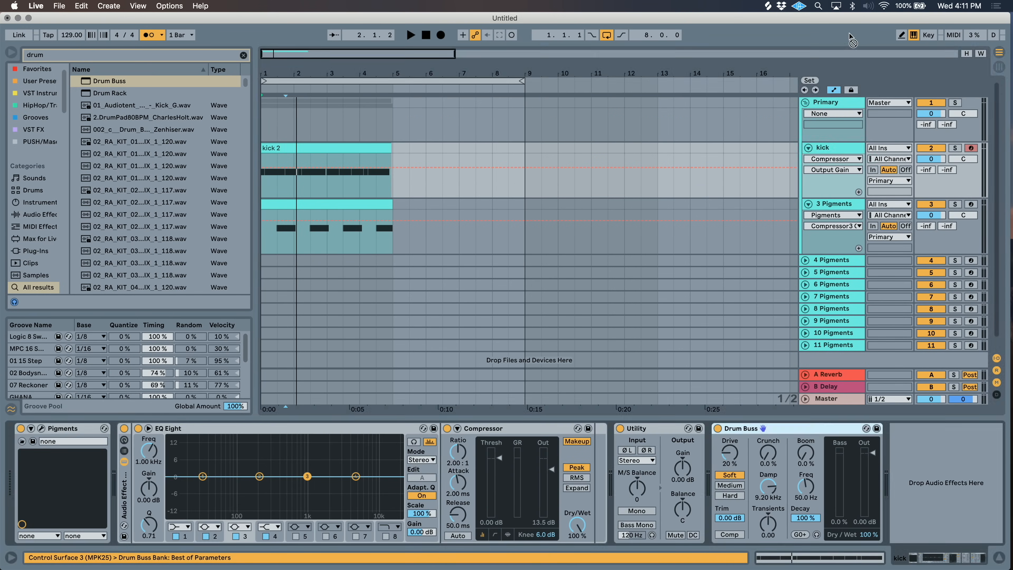
left_click(833, 105)
Step: Play back the beat and duplicate the whole four-bar section across all tracks
key("space")
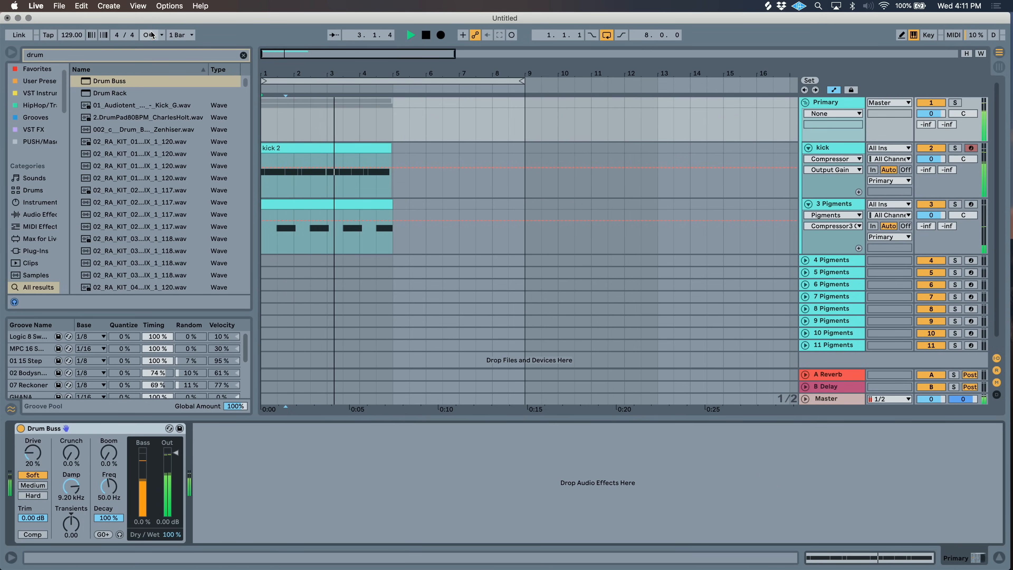
key("ctrl+a")
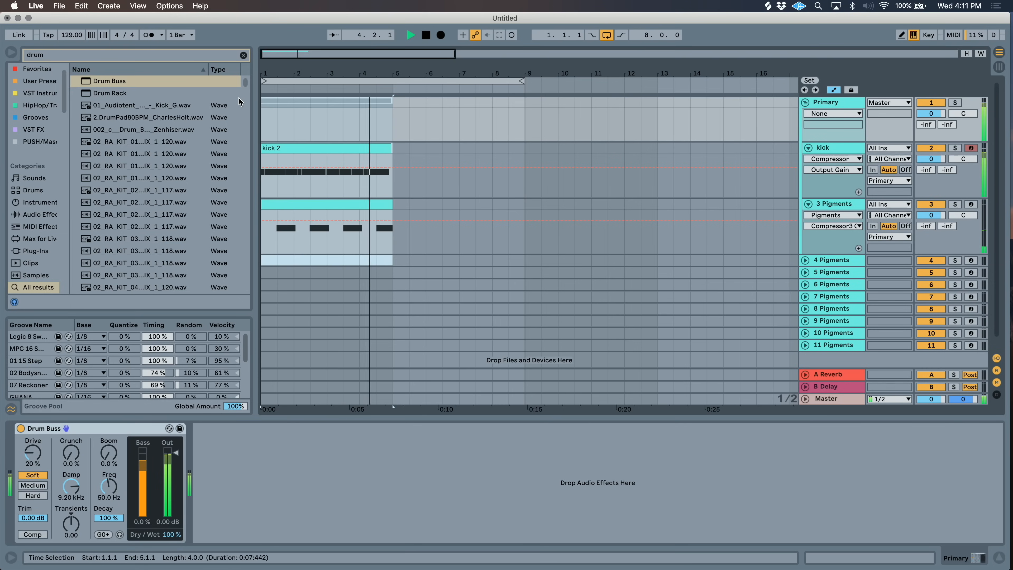
key("ctrl+d")
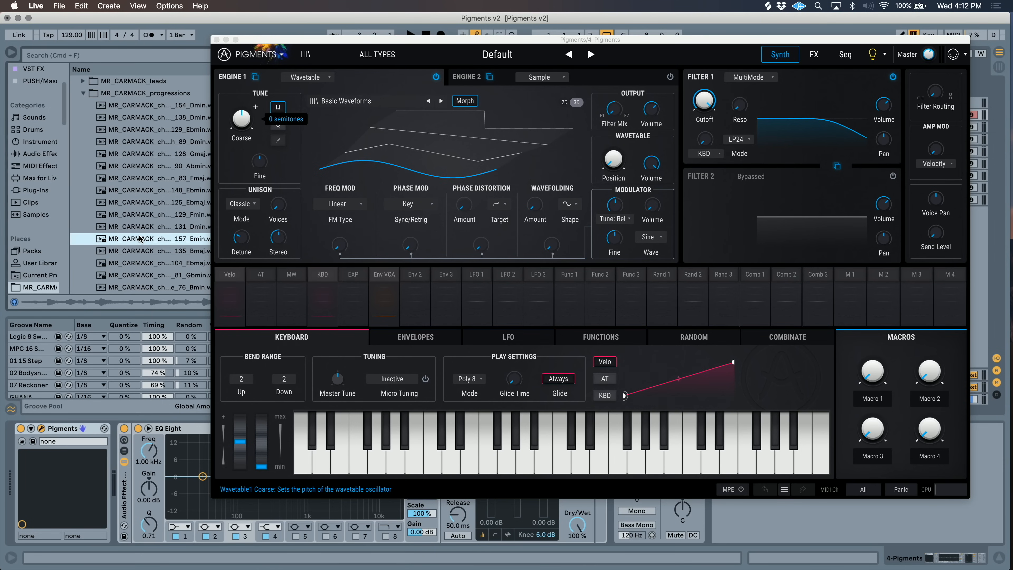
Step: Load the MR_CARMACK chord loop ending in 135_Bmaj into engine 1 of the 4-Pigments instrument as a Sample source
key("Down")
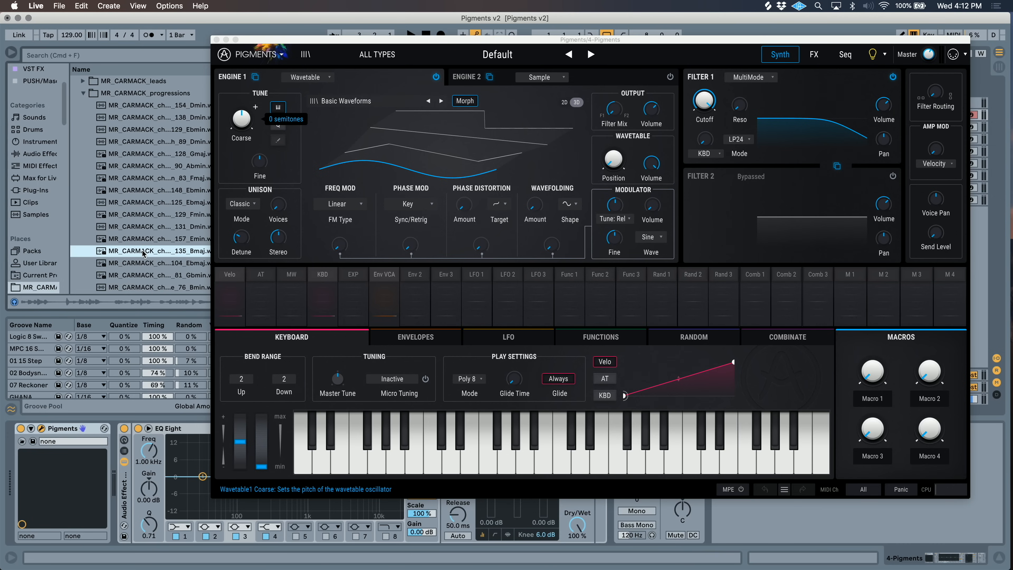
left_click(324, 78)
left_click(256, 168)
left_click_drag(130, 252, 374, 154)
Step: Try the 135_Bmaj chord loop as a wavetable in engine 1 and return the engine to the Sample type
left_click(328, 77)
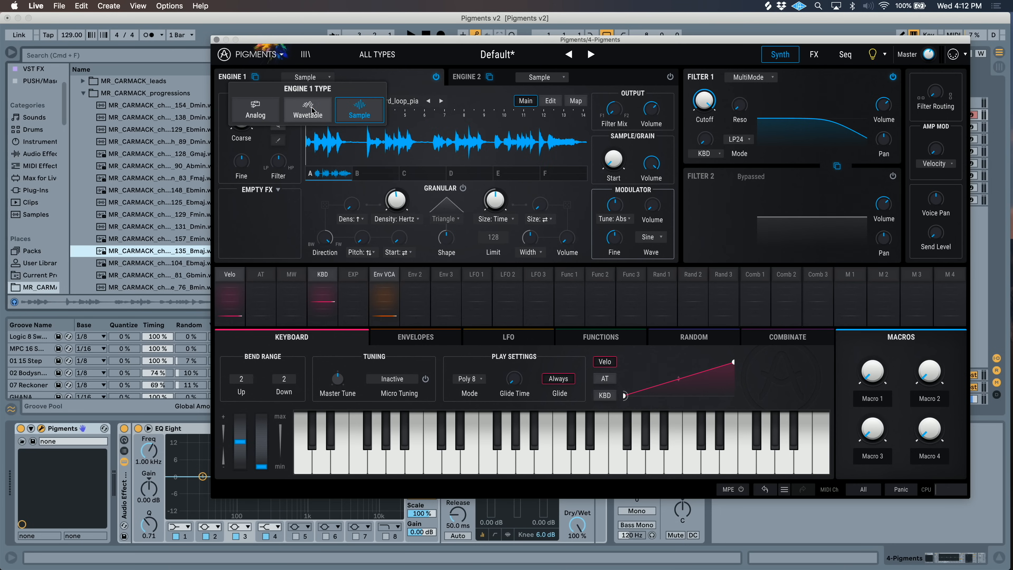
left_click(312, 114)
left_click_drag(150, 256, 341, 155)
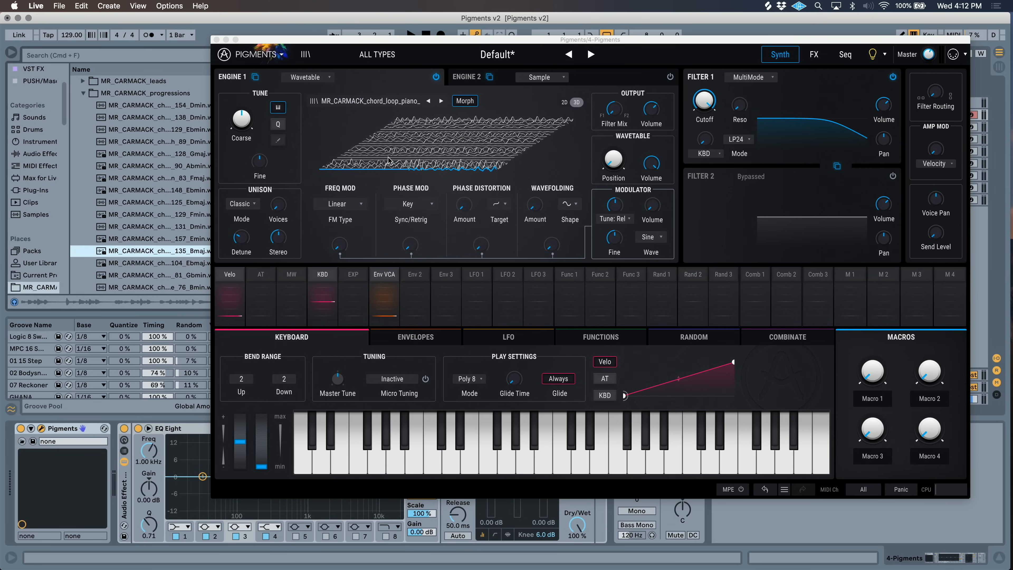
left_click(320, 78)
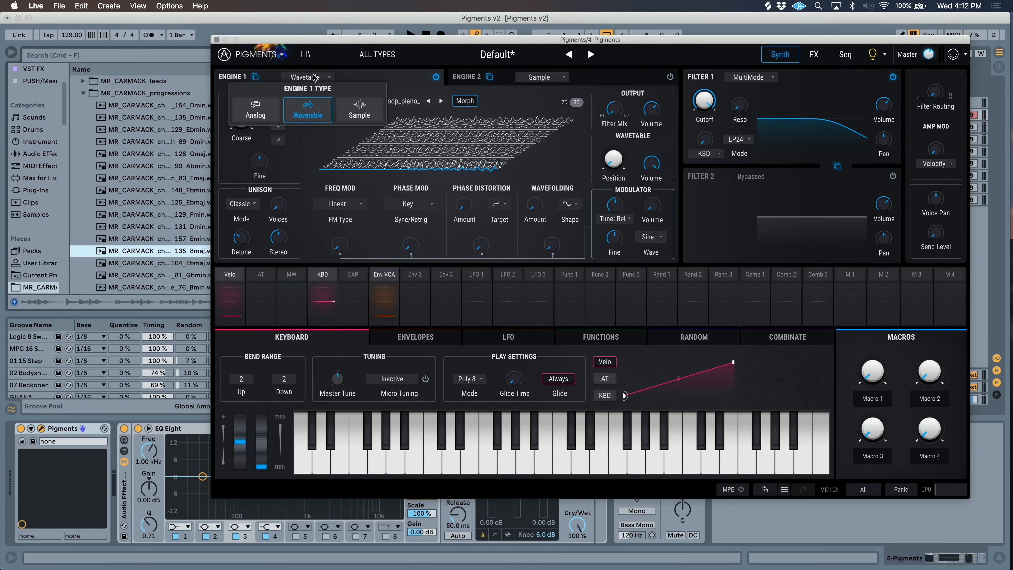
left_click(315, 77)
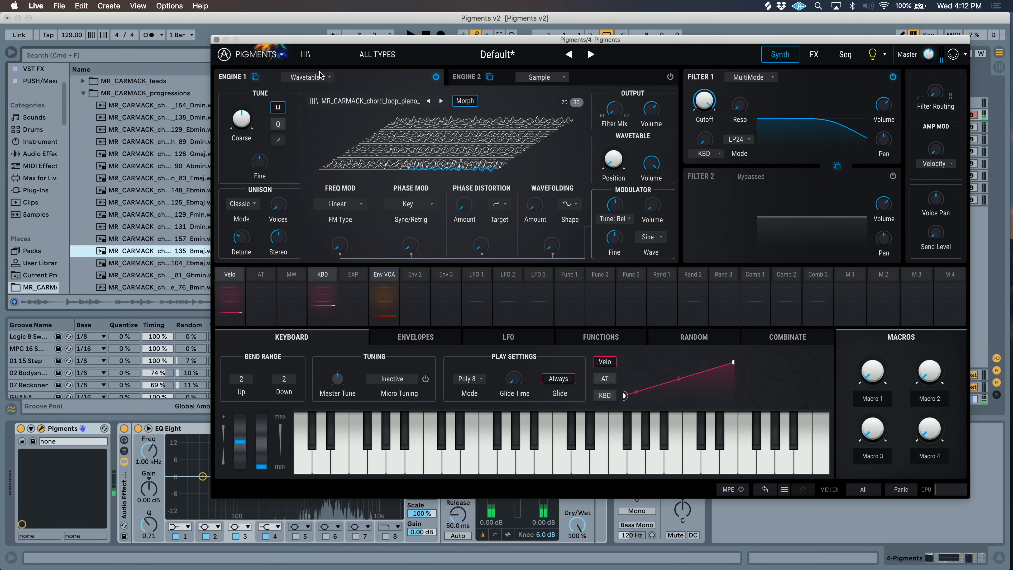
left_click(319, 75)
left_click(359, 108)
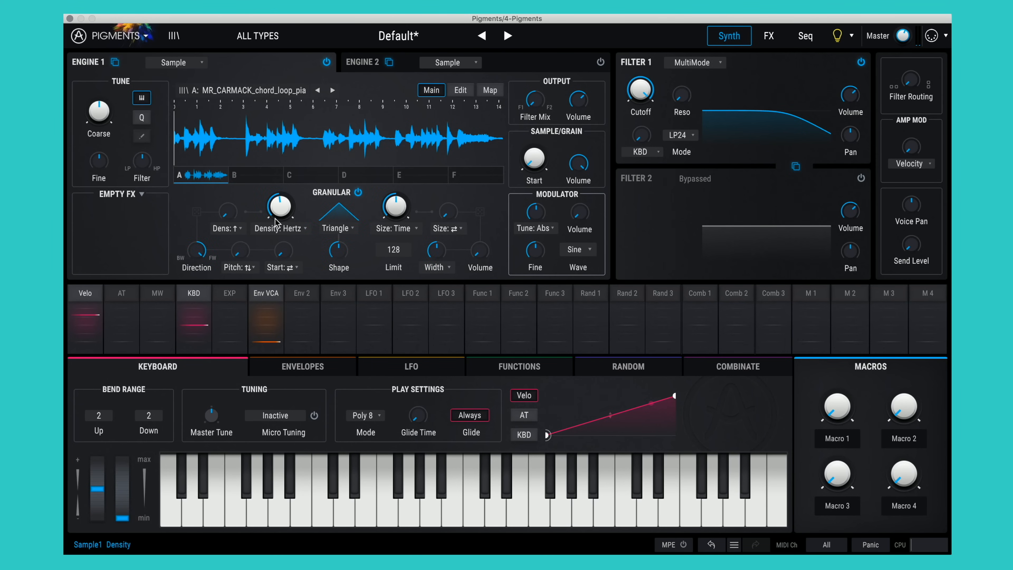
Step: Adjust the granular density and increase the grain size of the chord loop in engine 1
mouse_move(274, 222)
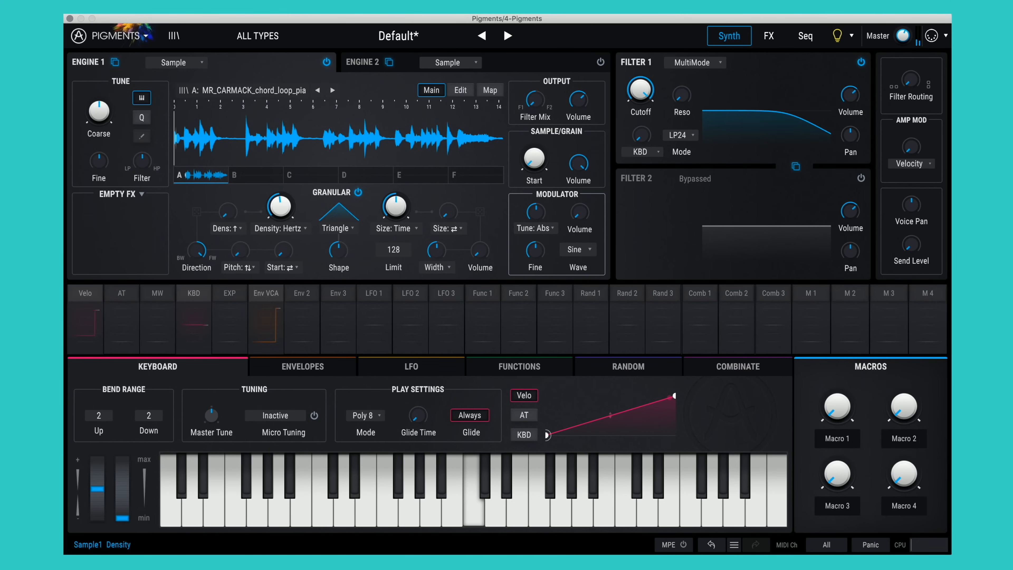
left_click_drag(281, 209, 281, 180)
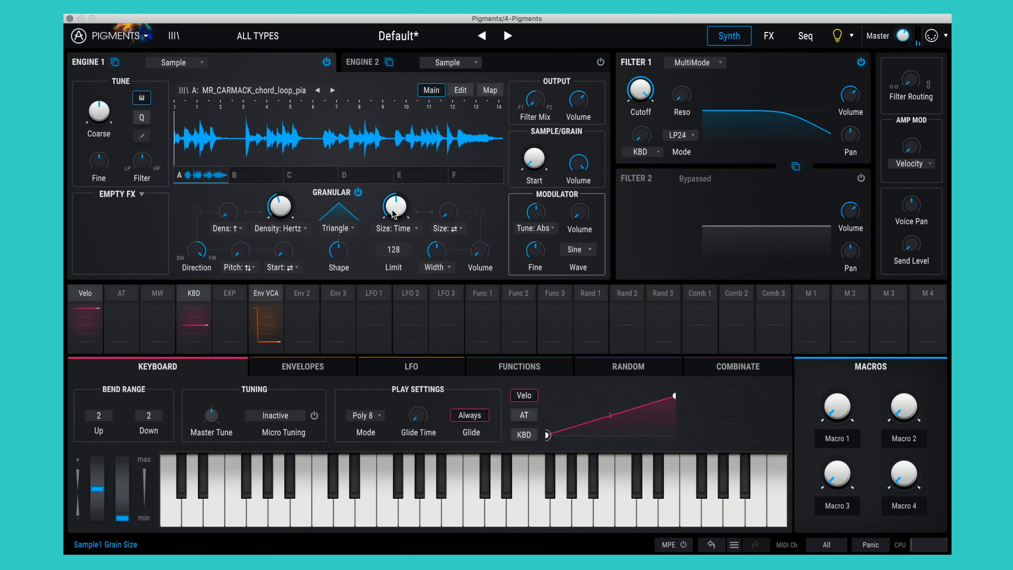
left_click_drag(395, 209, 396, 178)
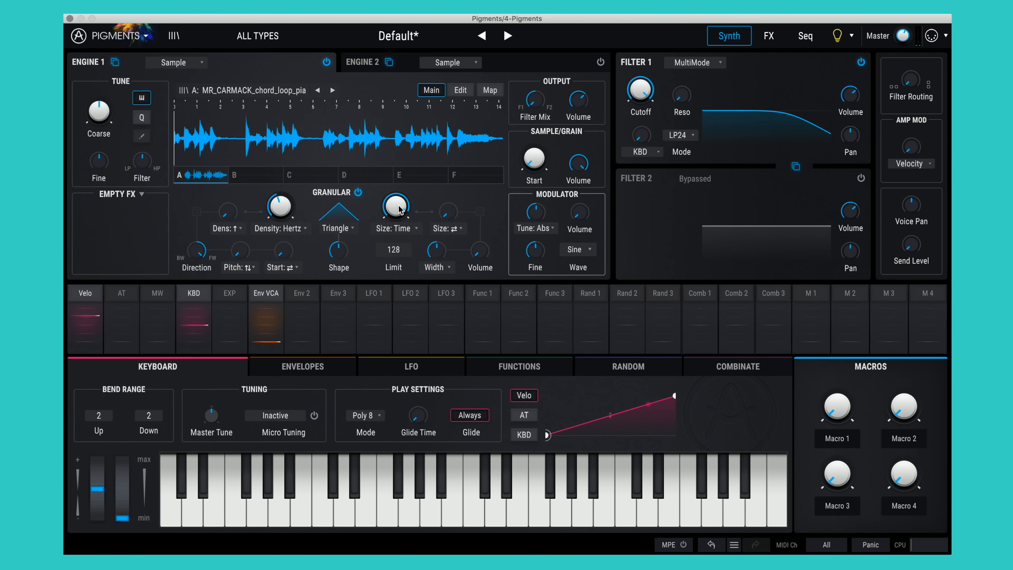
left_click_drag(399, 209, 399, 210)
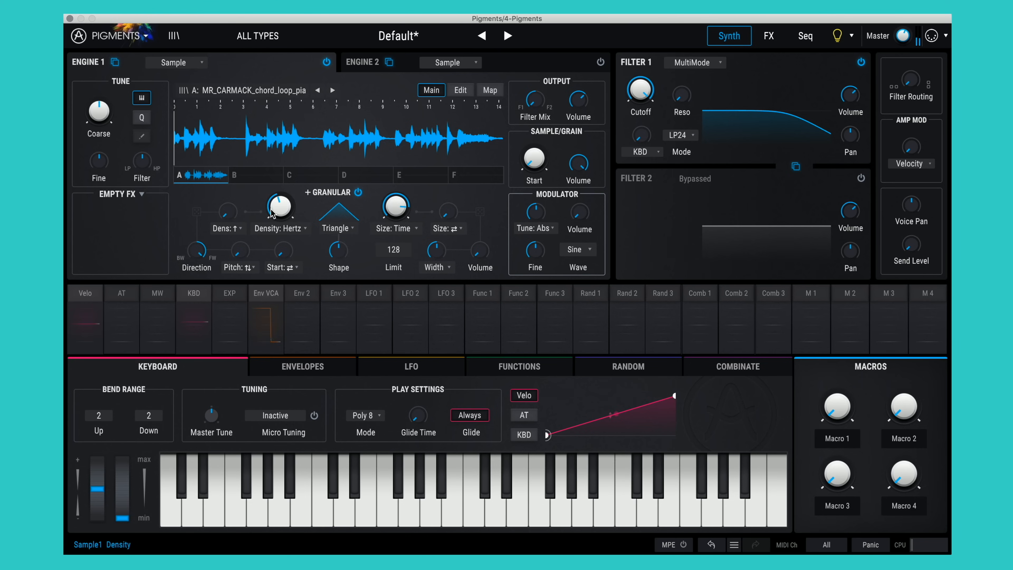
Step: Sweep the grain density up to about 216 Hz and bring it back down to a low rate
left_click_drag(270, 209, 271, 198)
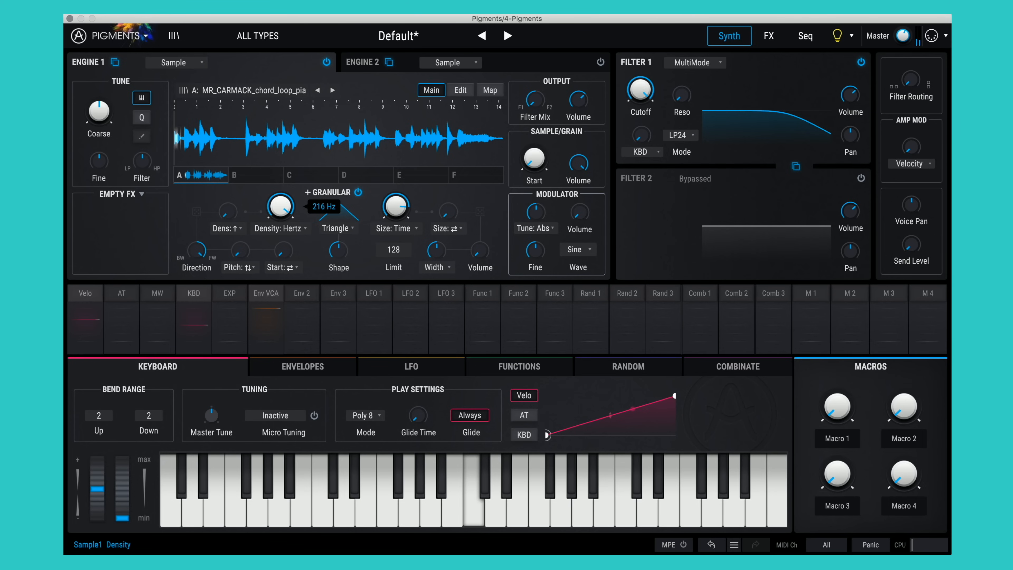
left_click_drag(271, 211, 271, 213)
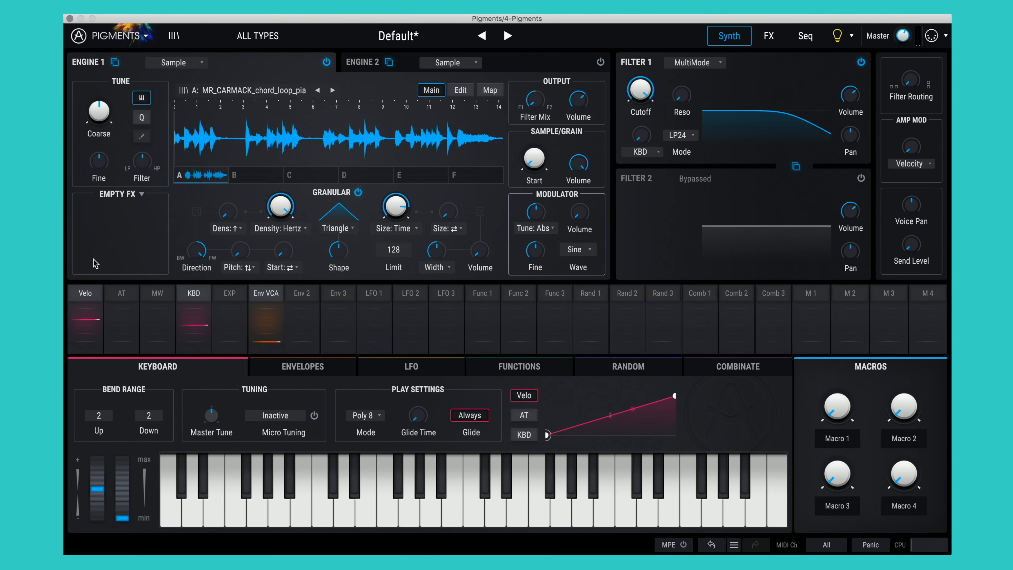
left_click_drag(281, 206, 281, 212)
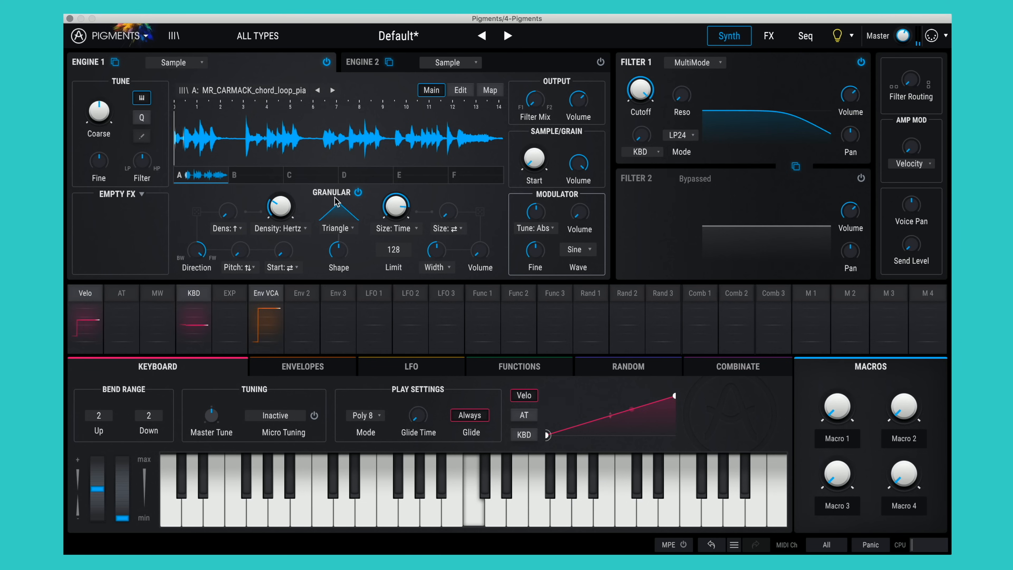
Step: Set the grain envelope shape to Trapezoid and slightly raise the grain density and grain size
left_click(336, 228)
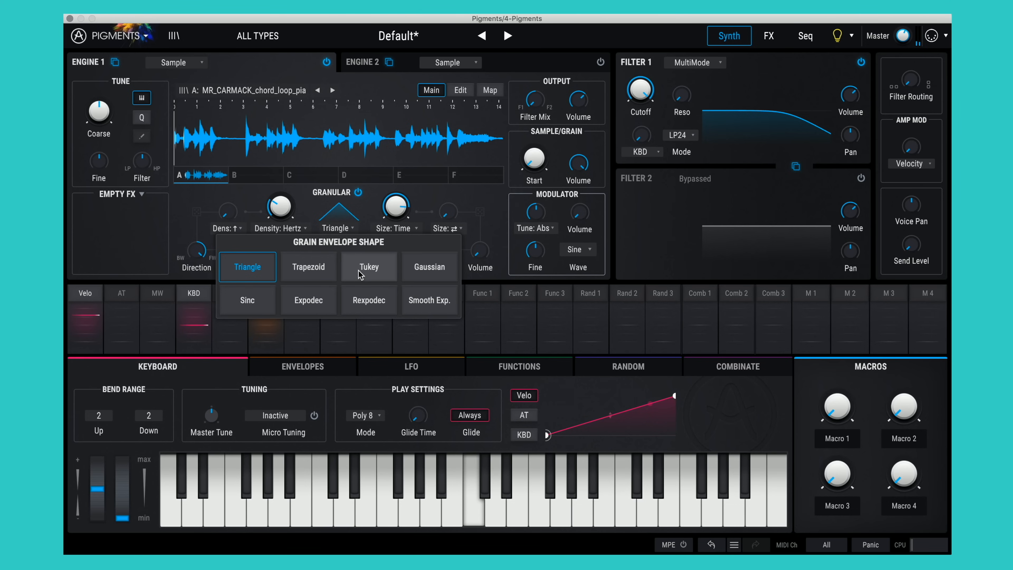
left_click(318, 271)
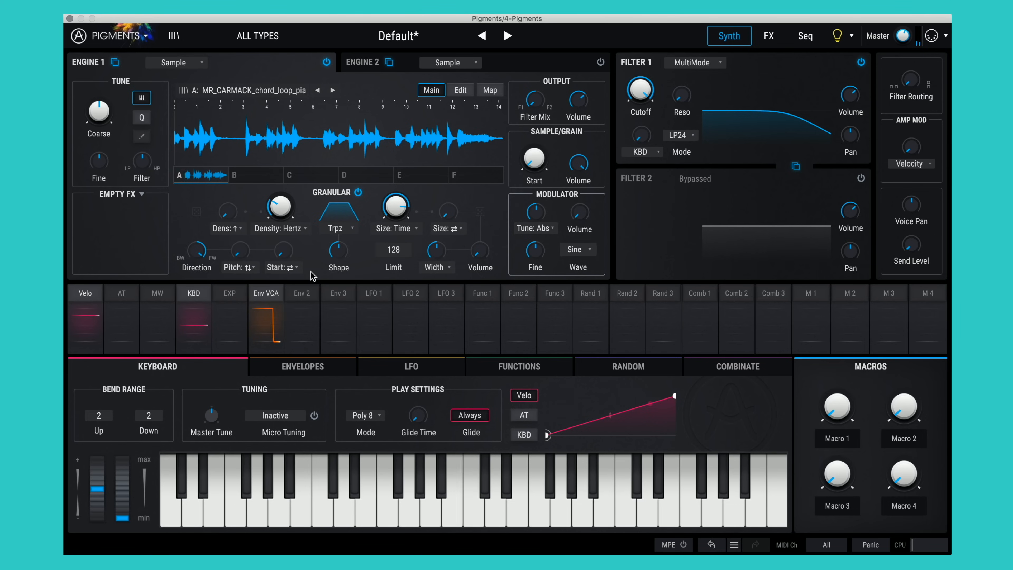
left_click_drag(281, 206, 281, 203)
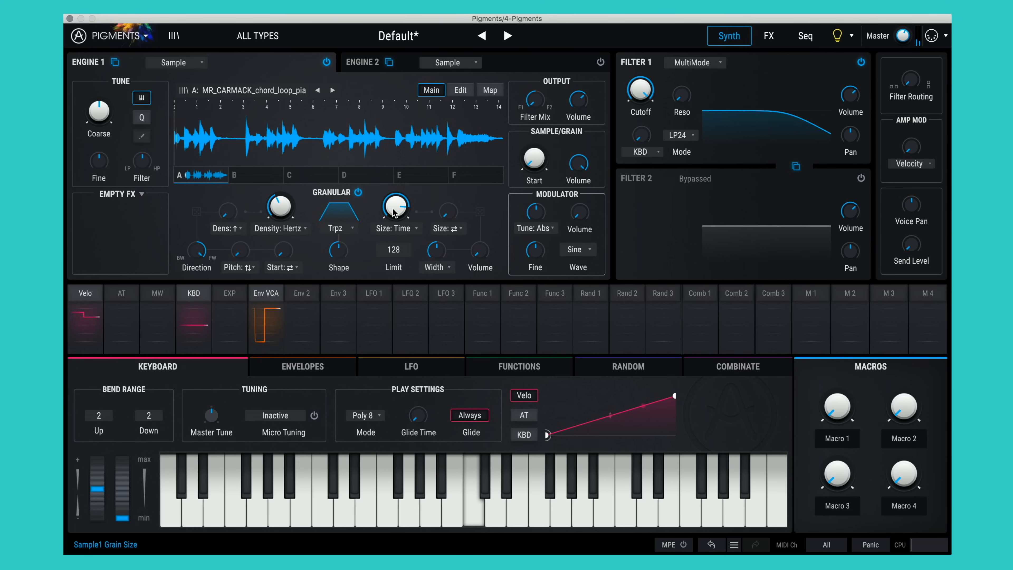
left_click_drag(395, 206, 395, 204)
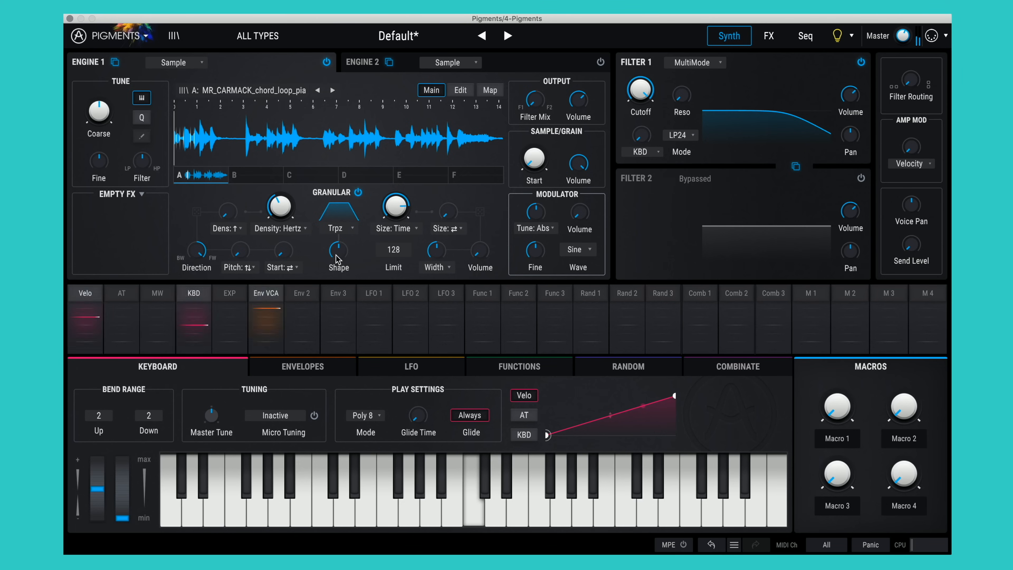
Step: Turn the grain envelope's shape amount to its minimum and change the envelope to Tukey
left_click_drag(336, 255, 353, 242)
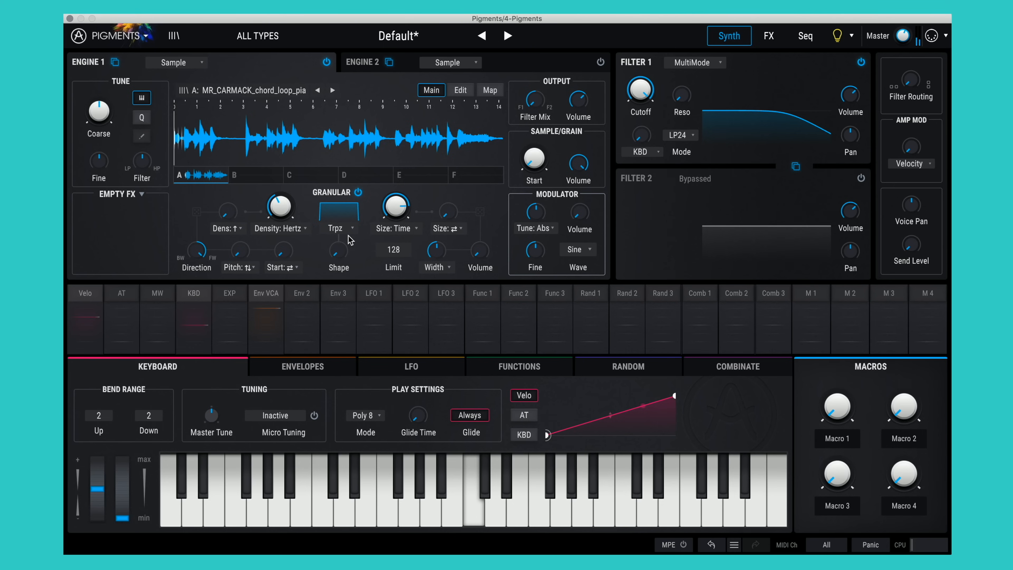
left_click(344, 228)
left_click(368, 271)
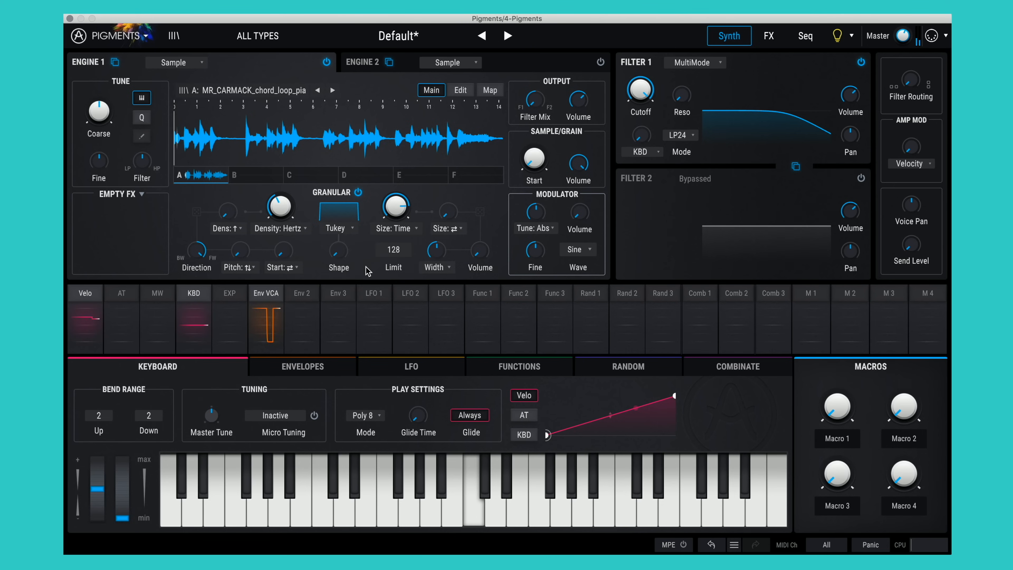
Step: Try the Expodec grain envelope with the shape amount raised to about 0.28
left_click(338, 228)
left_click(314, 311)
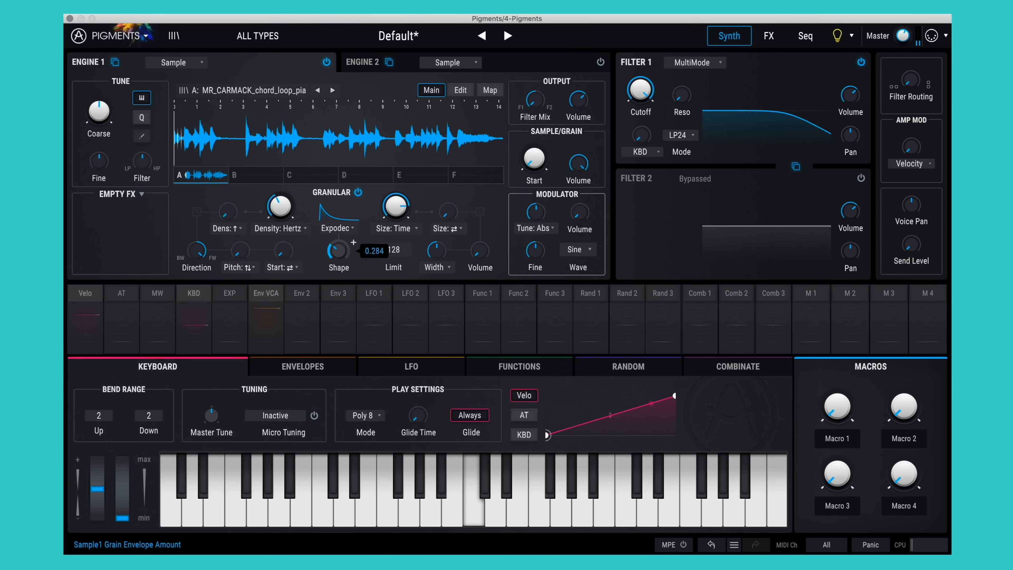
left_click_drag(338, 250, 338, 233)
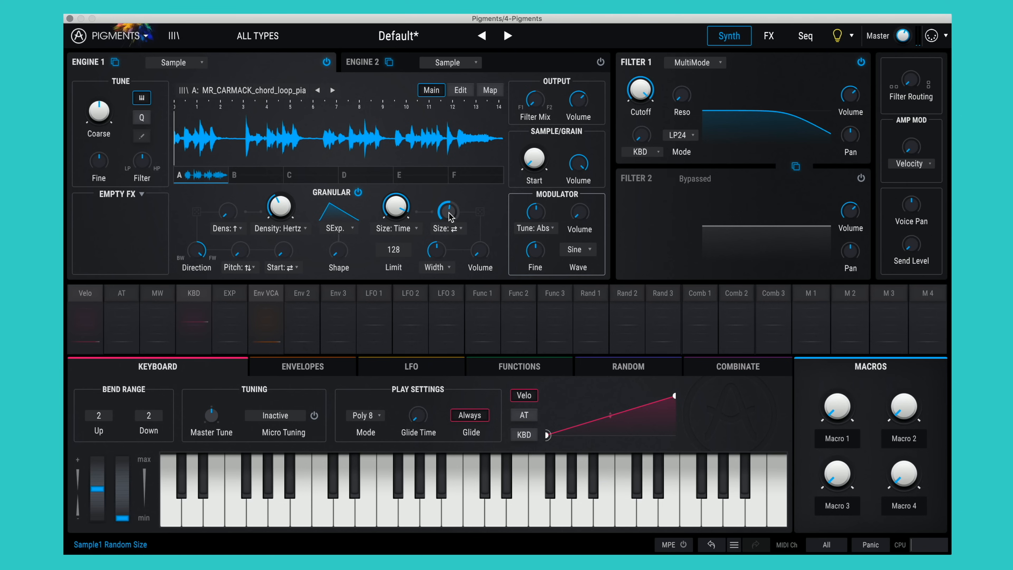
Step: Set the random grain size amount to about 0.81
mouse_move(451, 216)
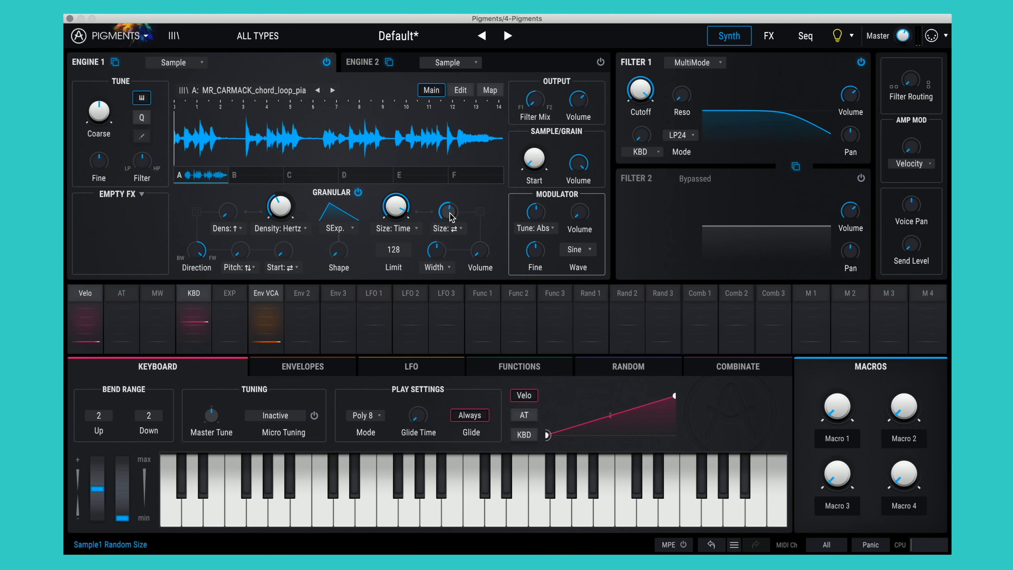
left_click_drag(450, 217, 450, 224)
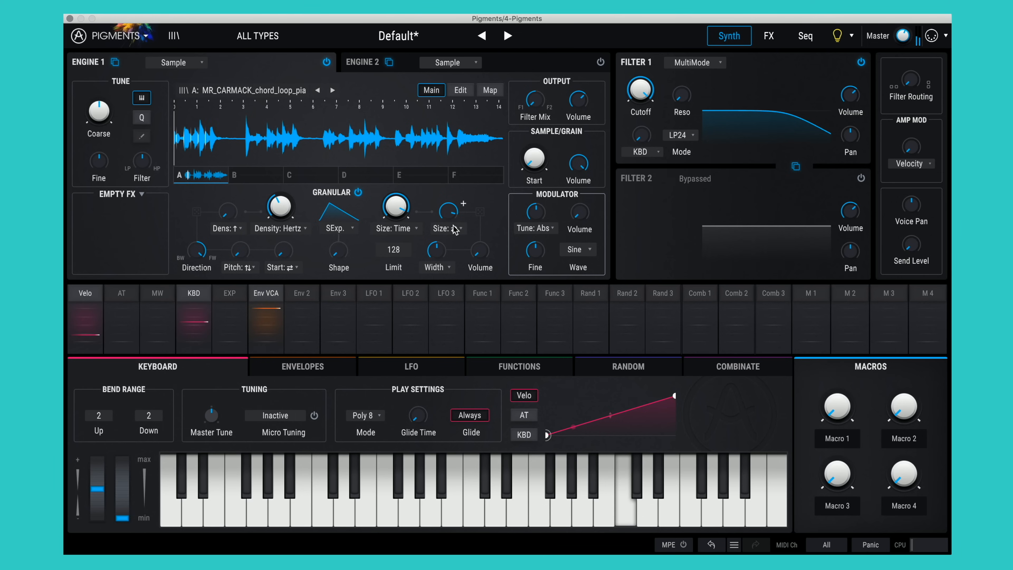
left_click_drag(448, 212, 448, 221)
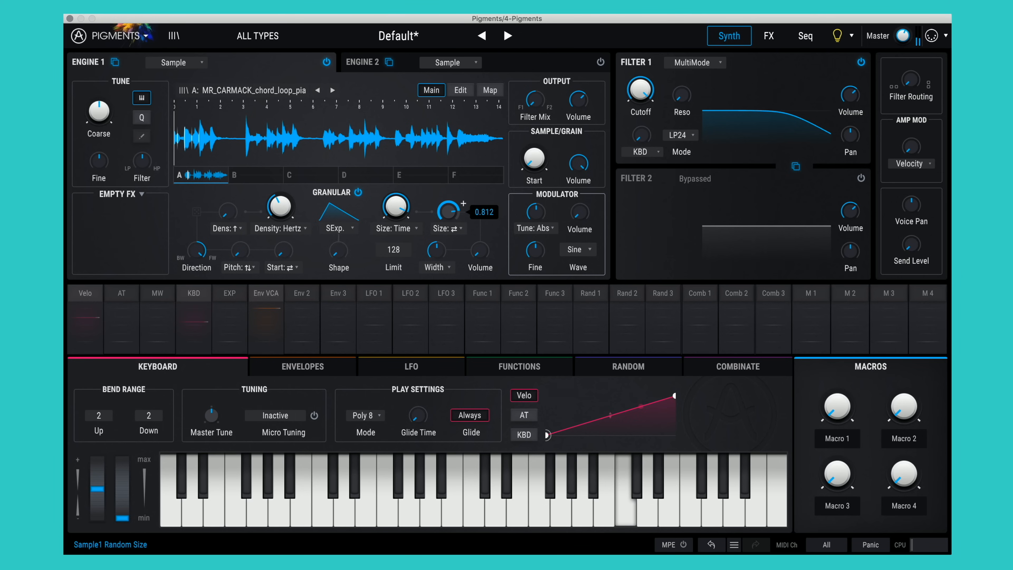
left_click_drag(448, 212, 448, 211)
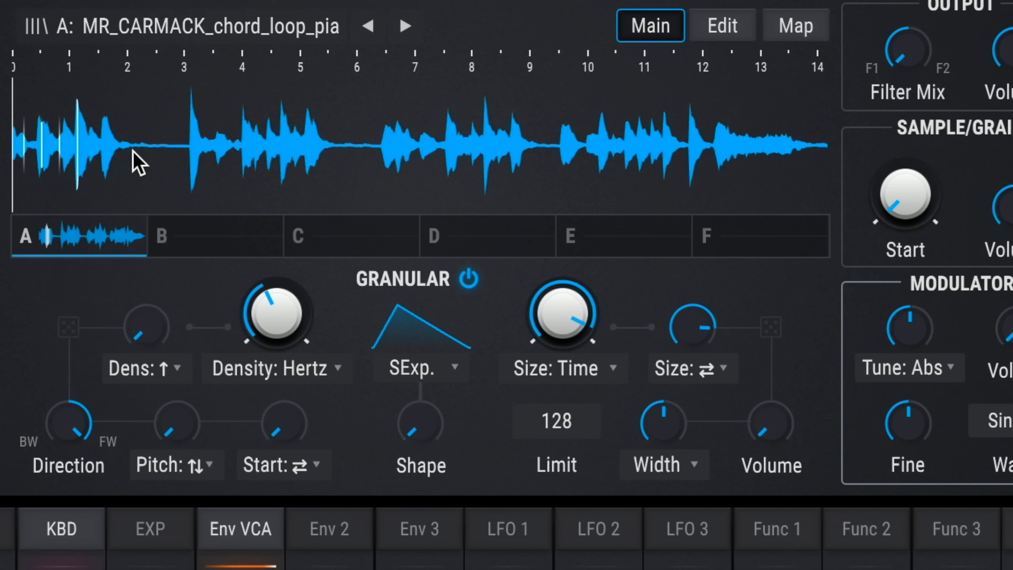
Step: Raise the random grain volume and random start amounts, and bring the random pitch down to its minimum
left_click_drag(776, 450, 775, 435)
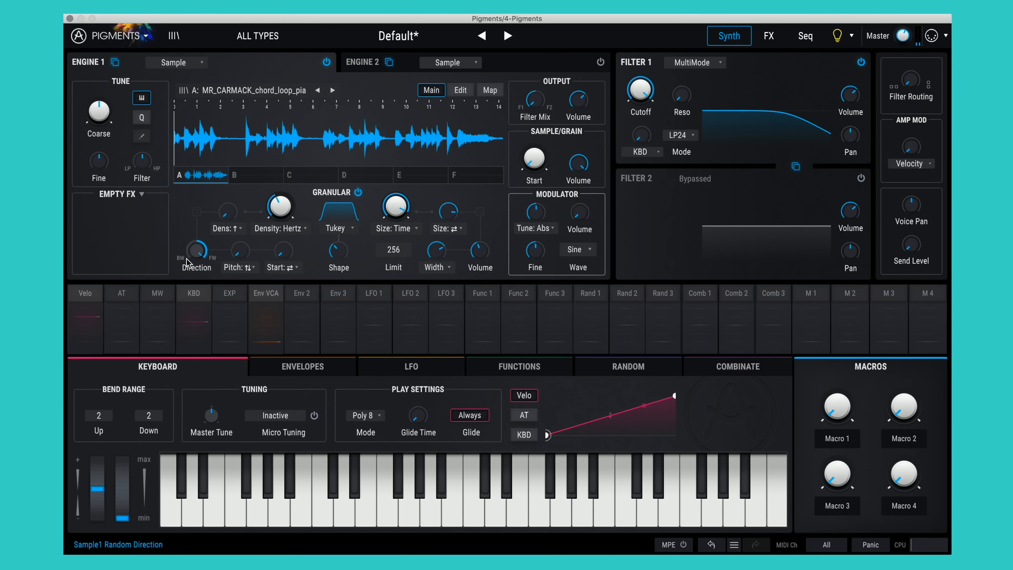
left_click_drag(299, 245, 284, 240)
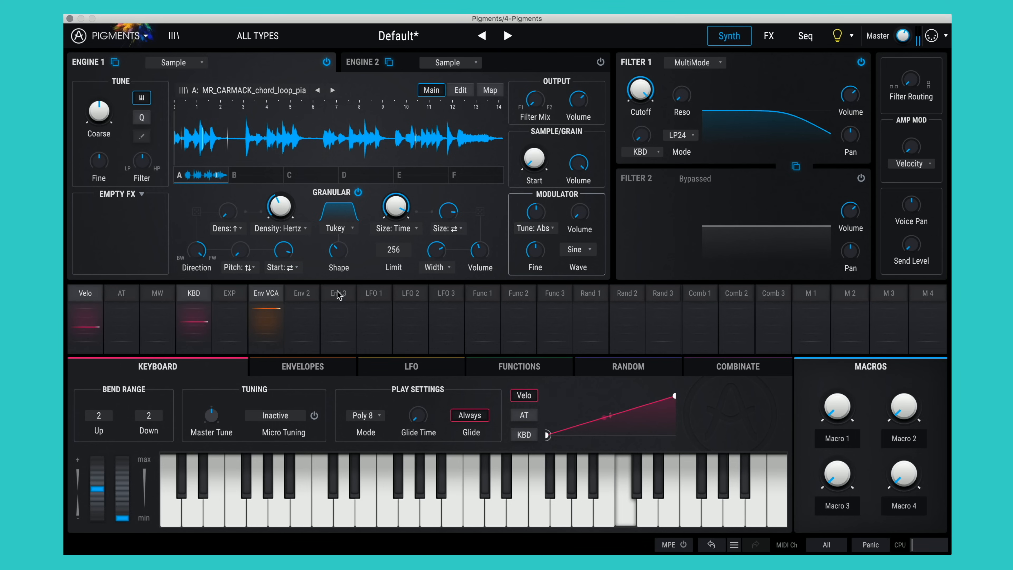
left_click_drag(255, 248, 240, 283)
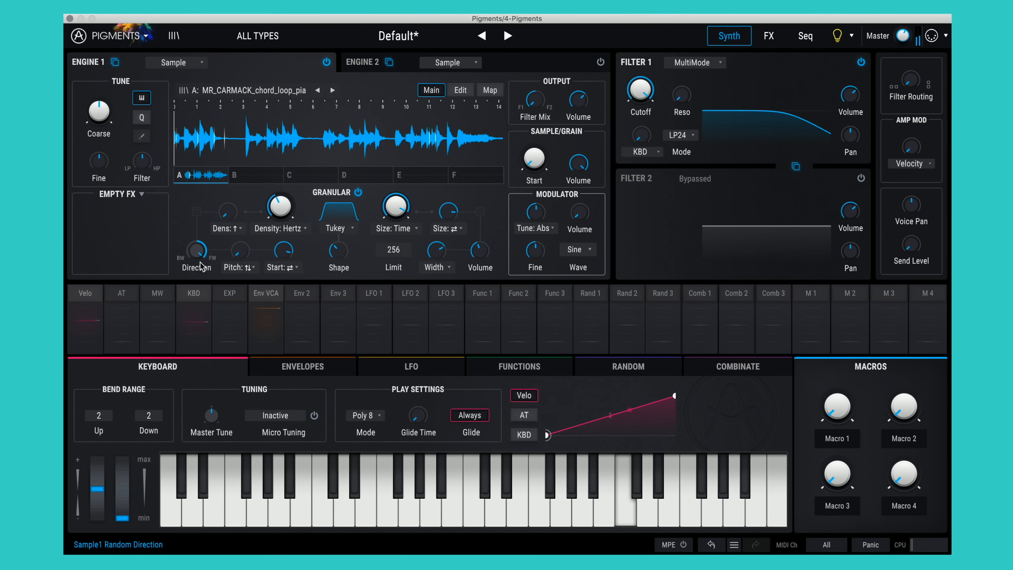
Step: Shift the random grain direction partly toward backward, reduce the grain width, and raise the random grain volume
left_click_drag(197, 252, 197, 255)
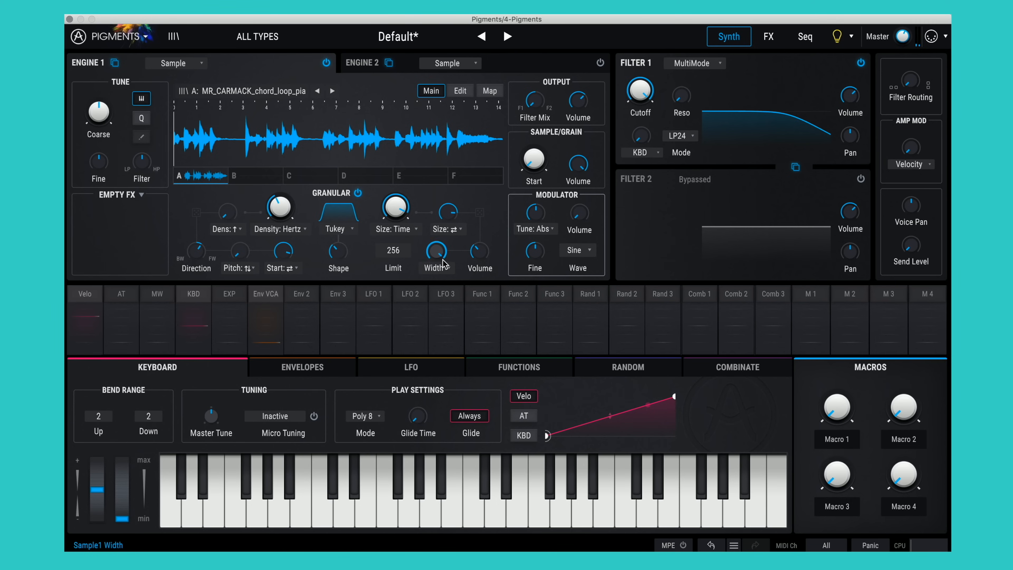
left_click_drag(442, 258, 442, 293)
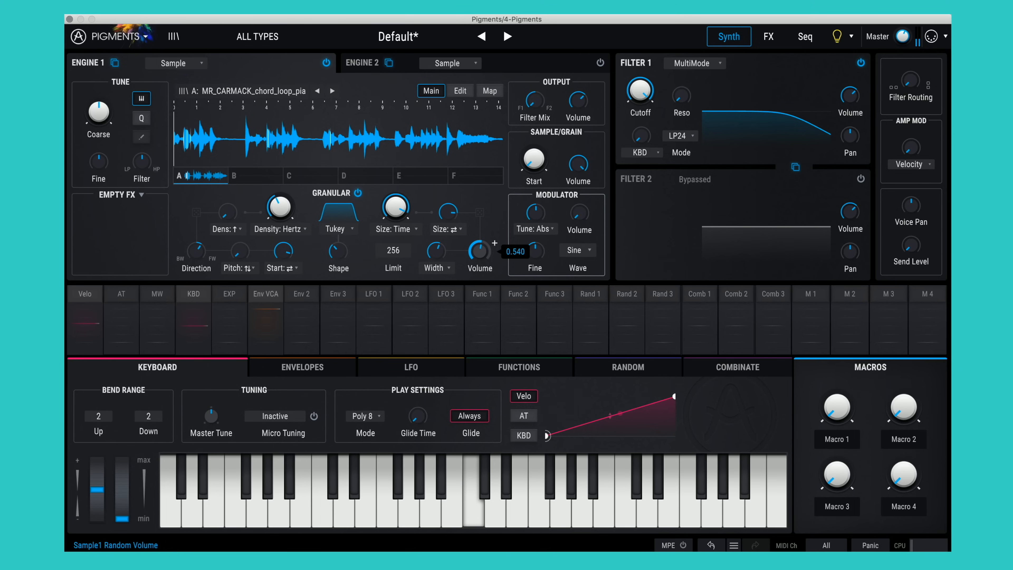
left_click_drag(479, 251, 480, 219)
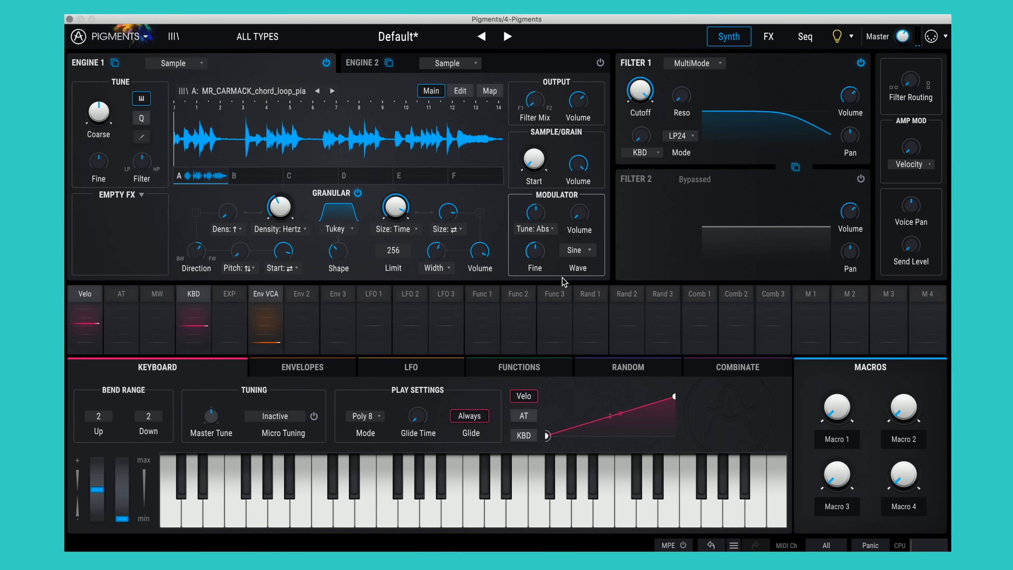
left_click(429, 367)
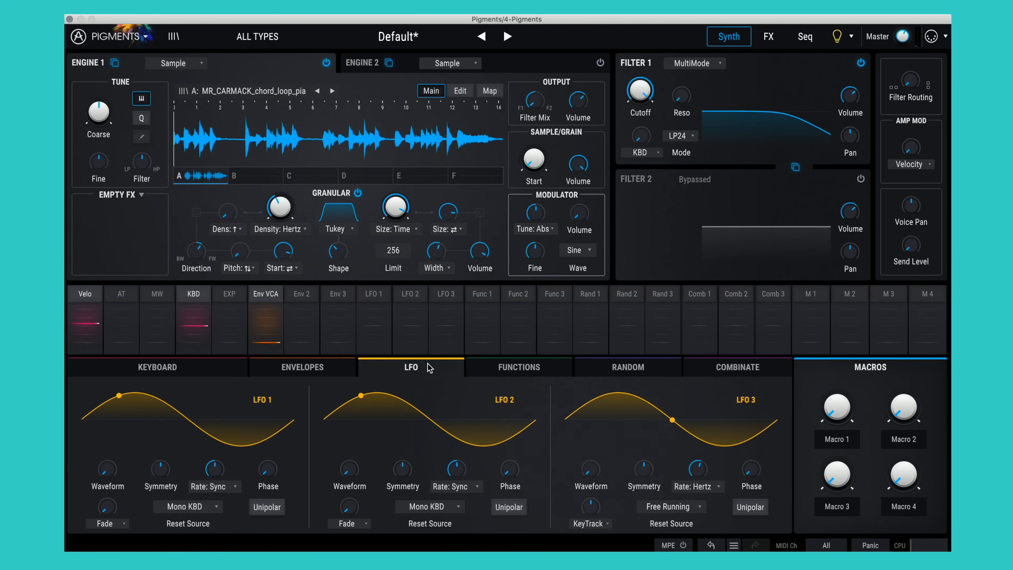
left_click(543, 375)
left_click(613, 372)
left_click(752, 374)
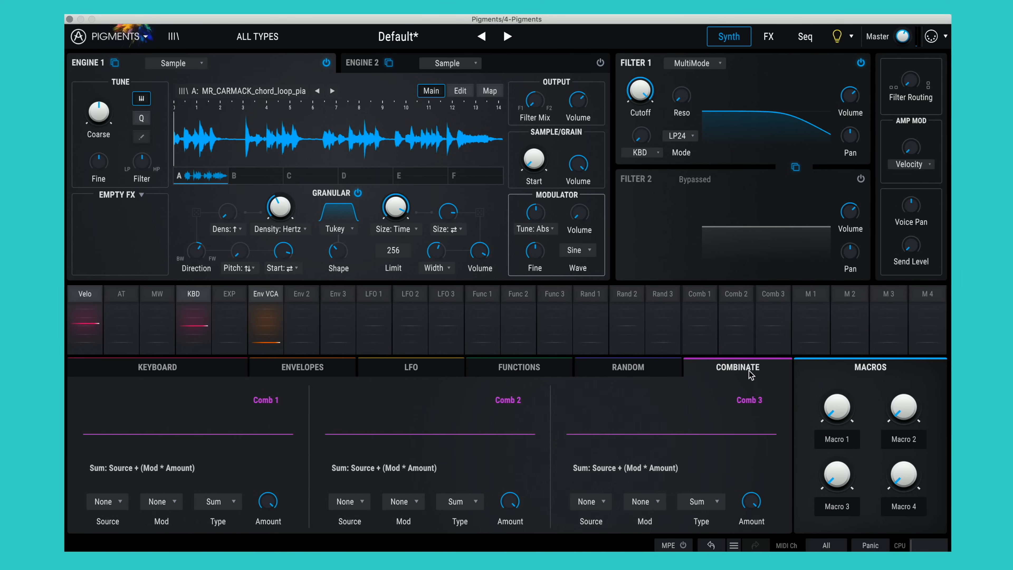
Step: Modulate the grain size with Env 2 and shape that envelope with a slower attack, longer decay and full sustain
left_click(353, 369)
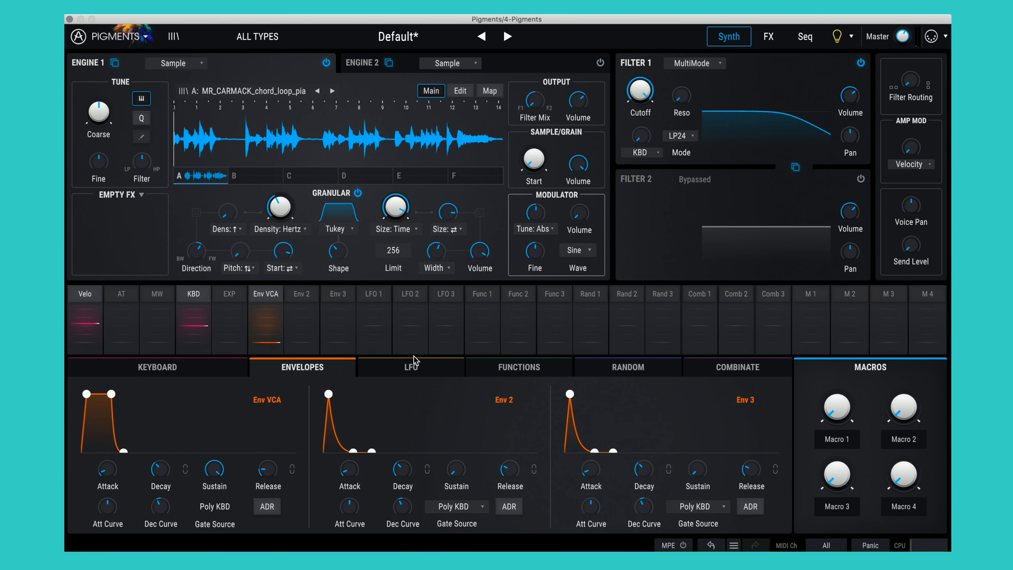
left_click(298, 295)
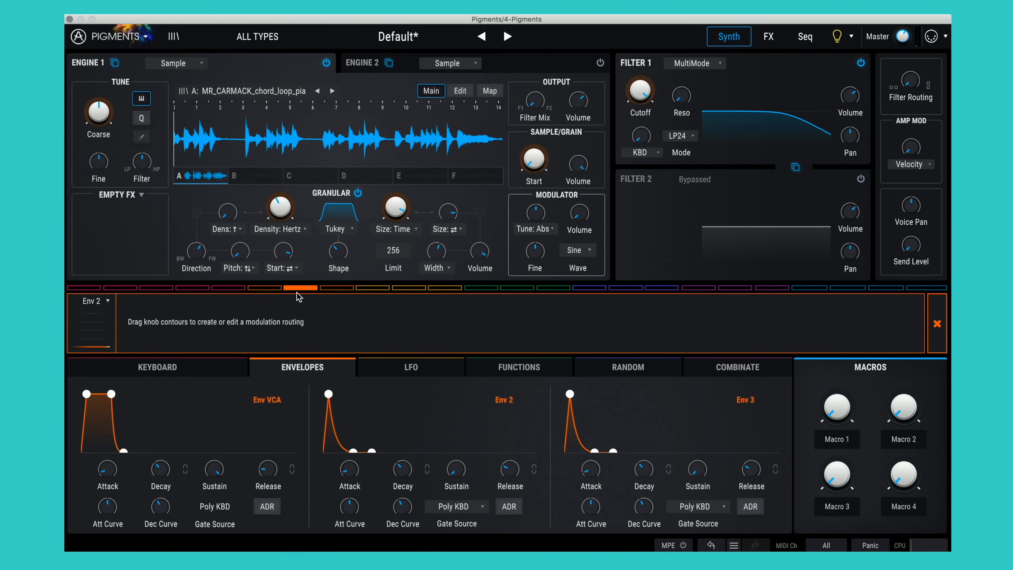
mouse_move(397, 195)
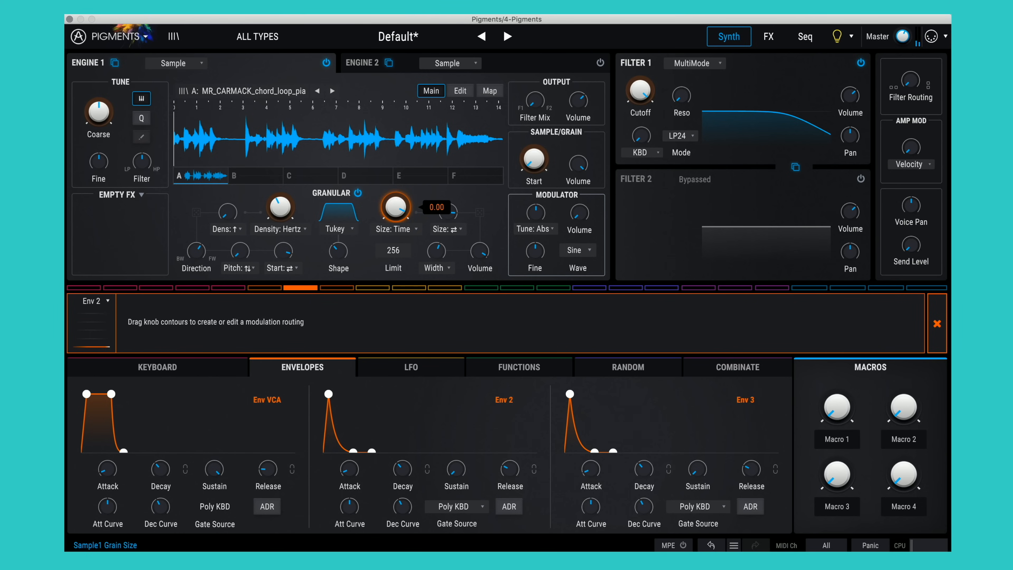
left_click_drag(398, 195, 397, 208)
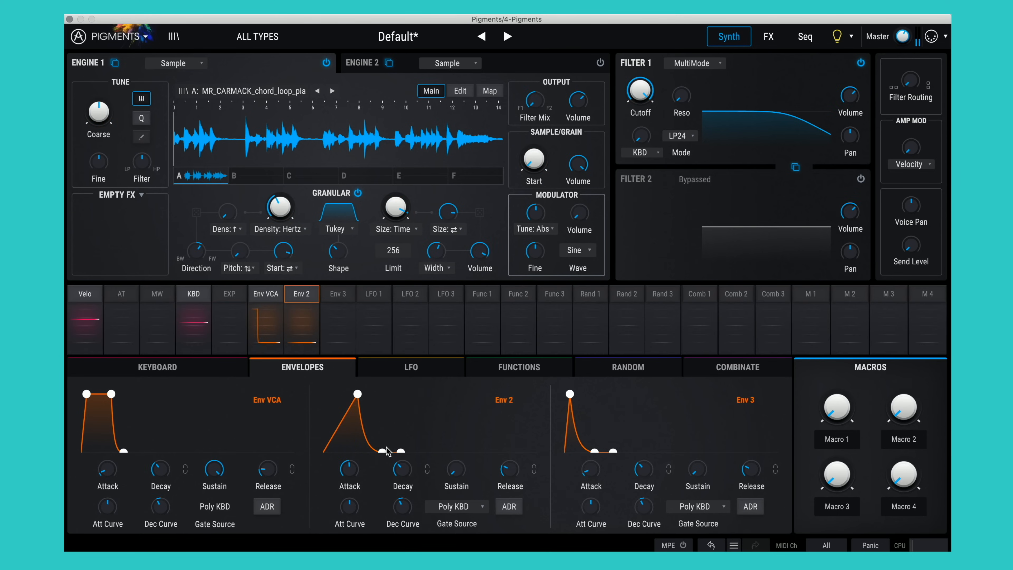
left_click_drag(383, 450, 397, 360)
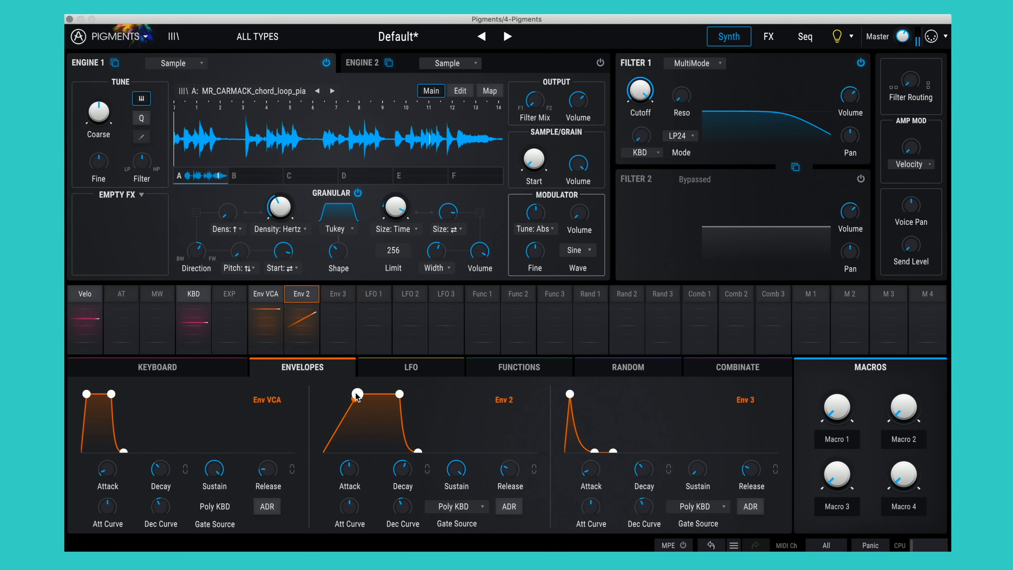
left_click_drag(356, 394, 351, 394)
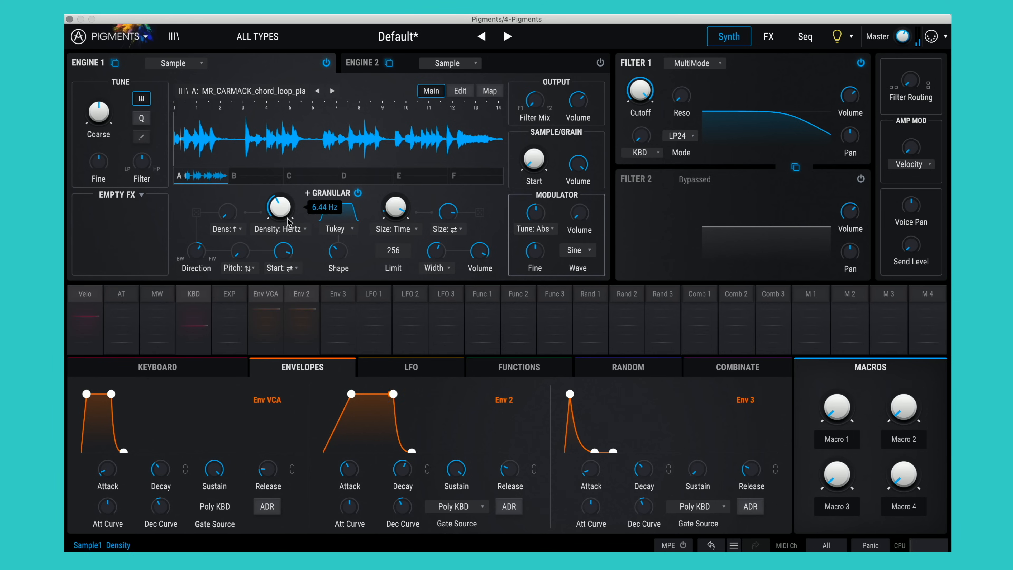
Step: Route LFO 2 to modulate the random grain size amount
left_click(400, 372)
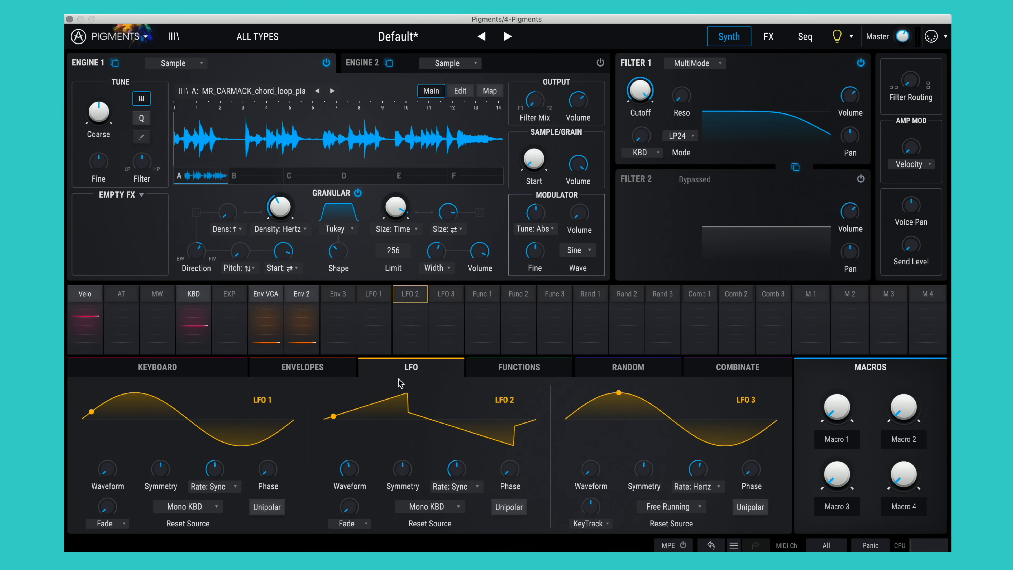
left_click(408, 297)
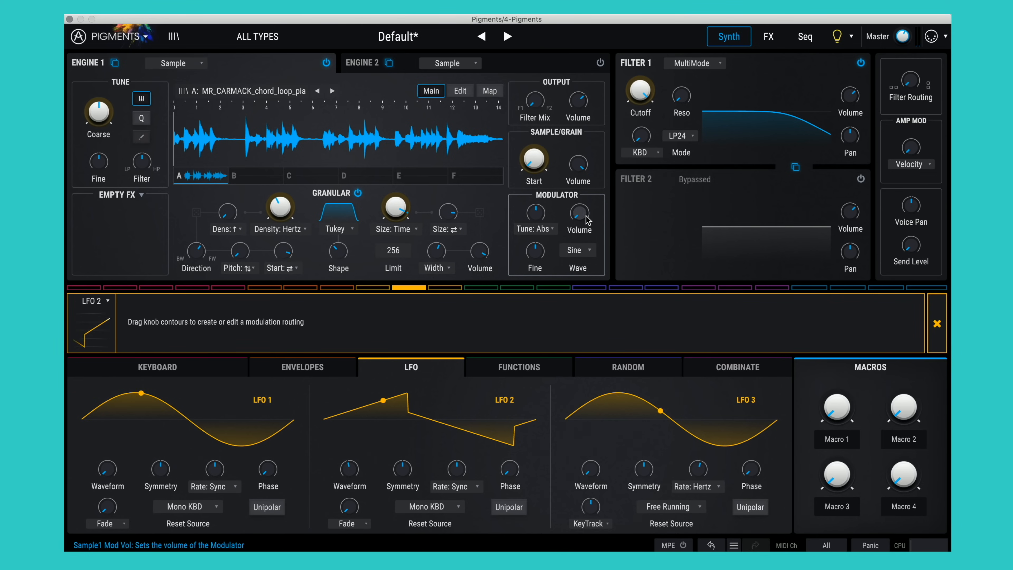
mouse_move(456, 204)
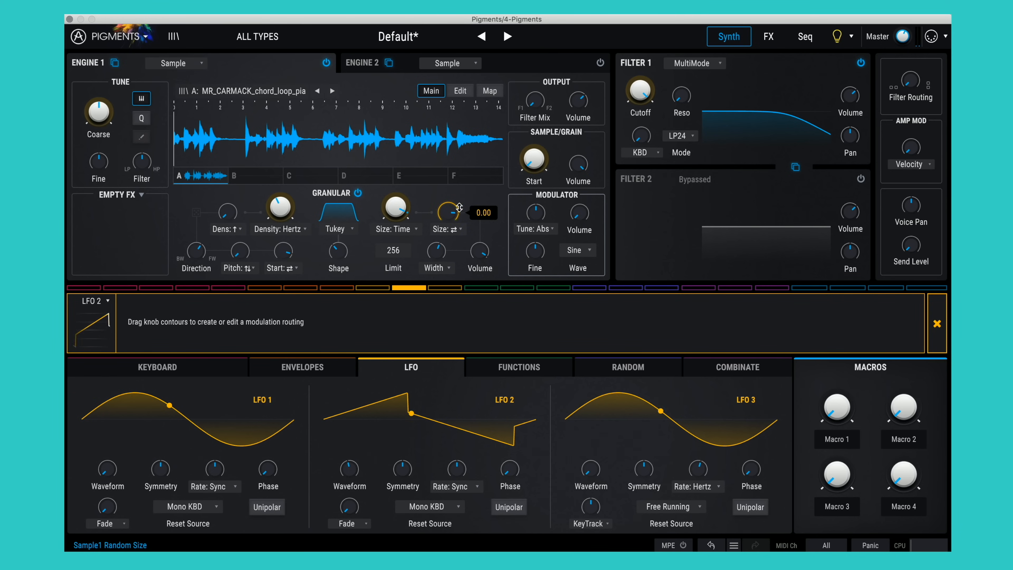
mouse_move(456, 204)
left_mouse_down()
mouse_move(456, 228)
mouse_move(461, 211)
left_mouse_up()
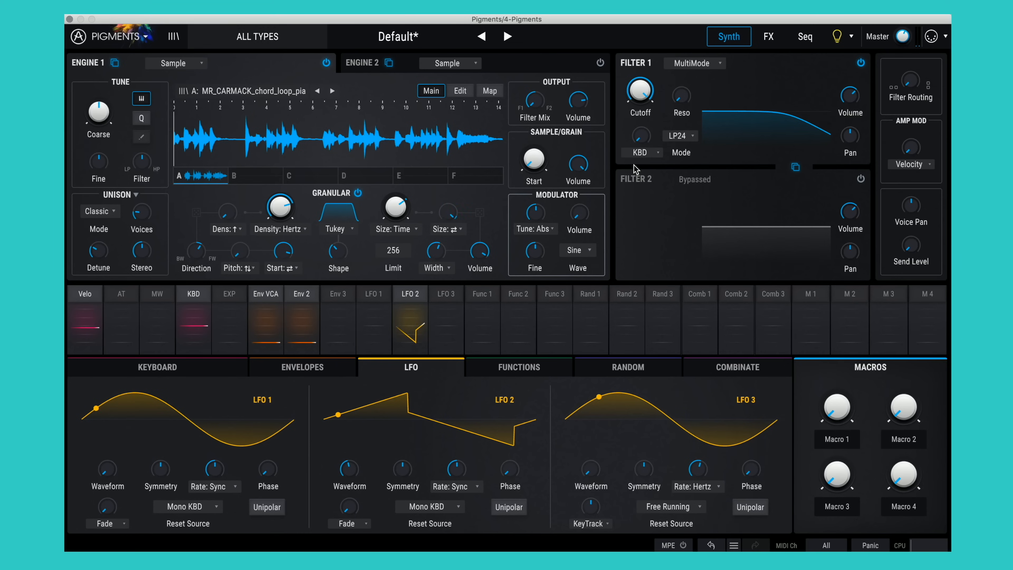
Step: Add an Overdrive effect in the third slot of FX Bus A and raise its drive to about 0.10
left_click(768, 36)
mouse_move(579, 131)
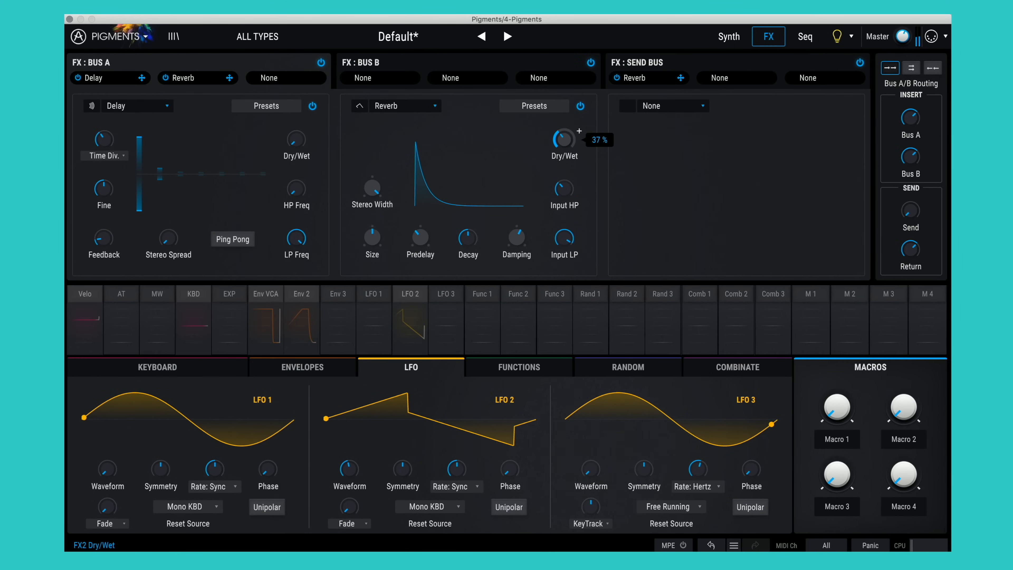
left_click(671, 107)
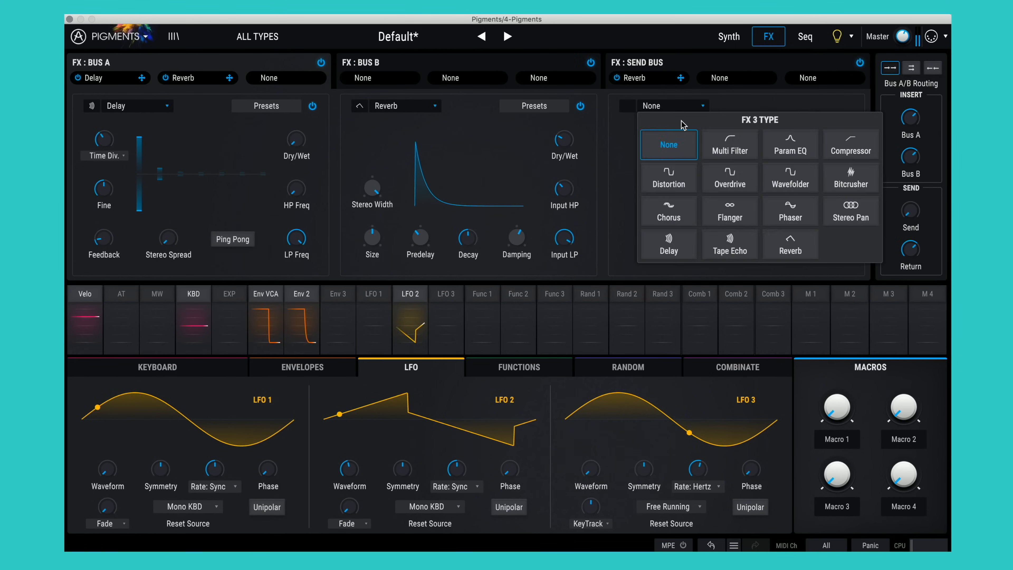
left_click(738, 180)
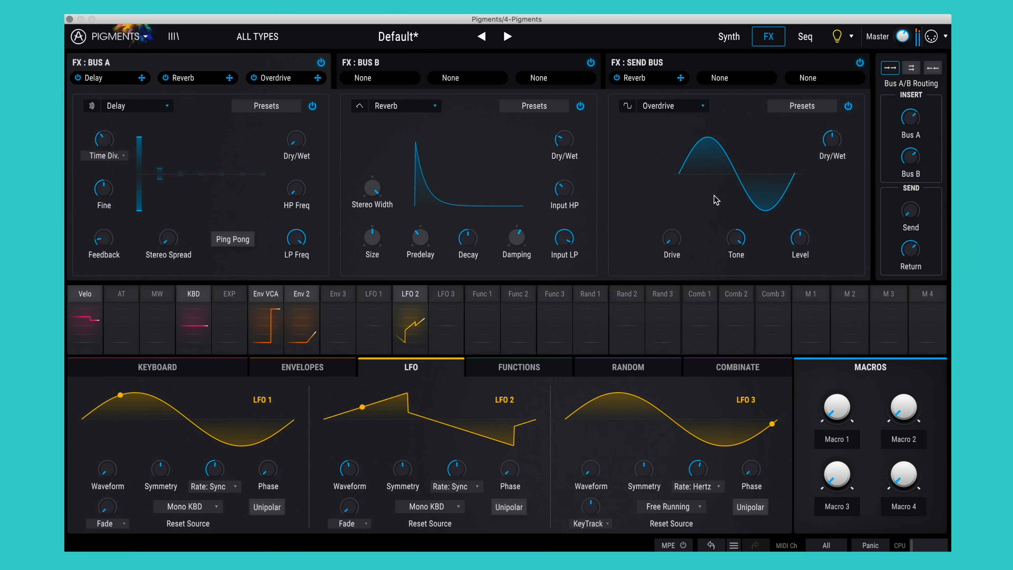
mouse_move(671, 240)
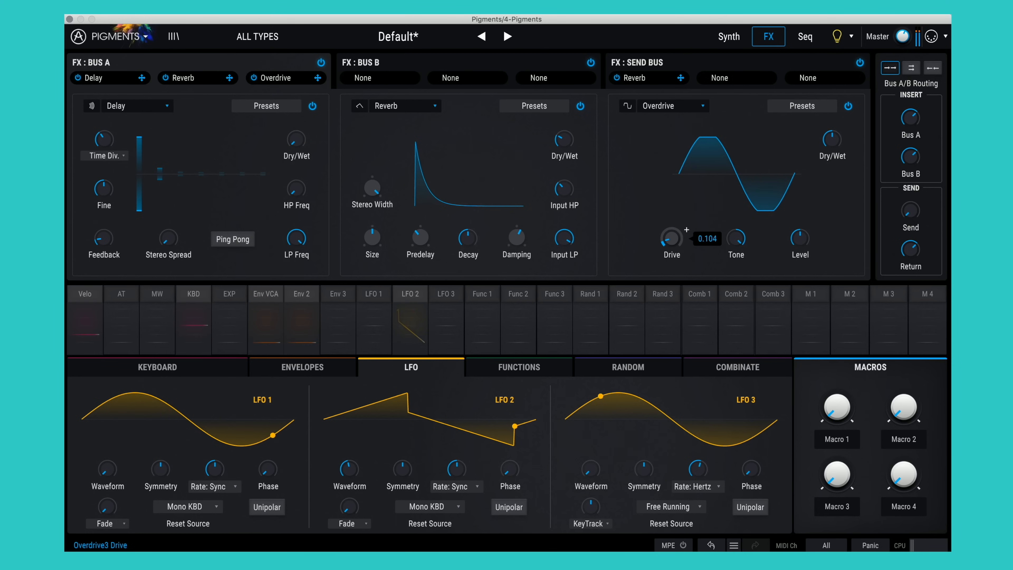
Step: Route LFO 3 to the Overdrive's drive with a modulation amount of 0.11
left_click(504, 375)
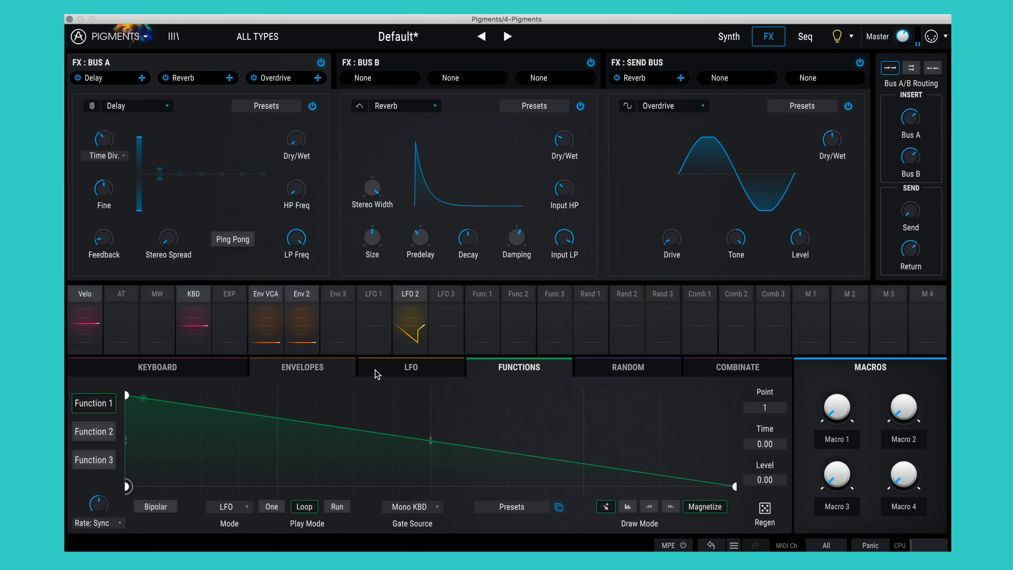
left_click(386, 367)
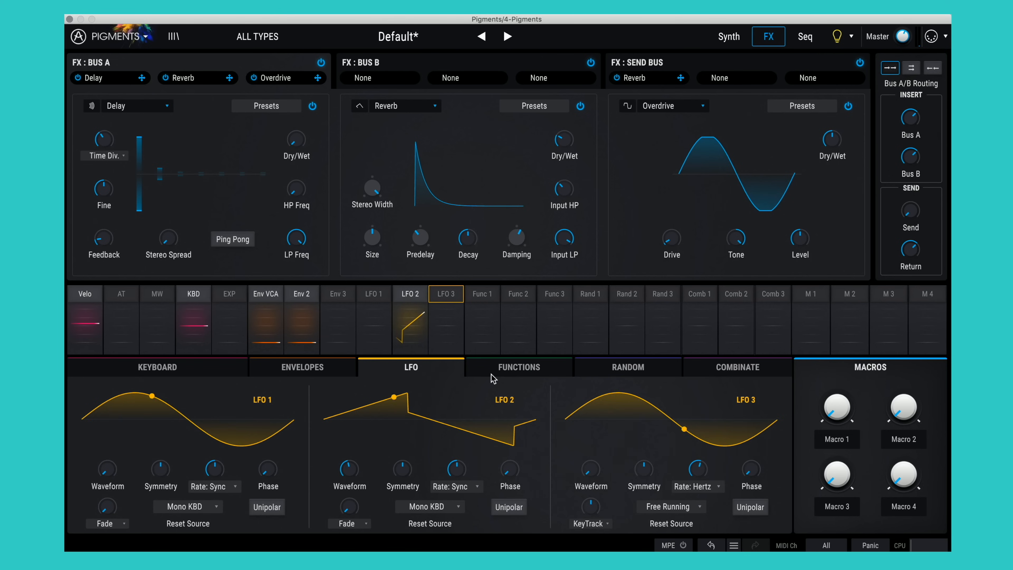
left_click(445, 295)
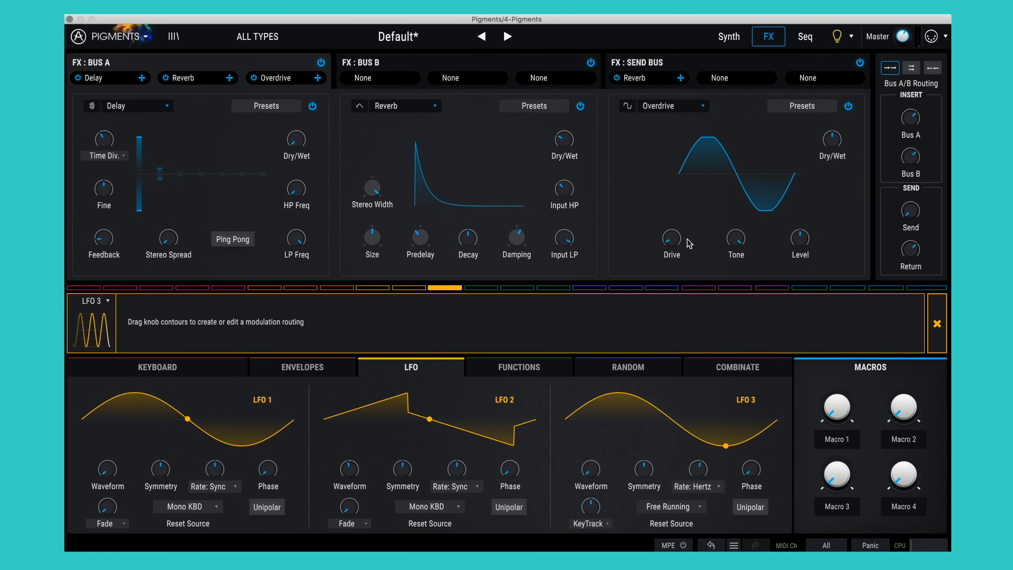
left_click_drag(671, 235, 671, 225)
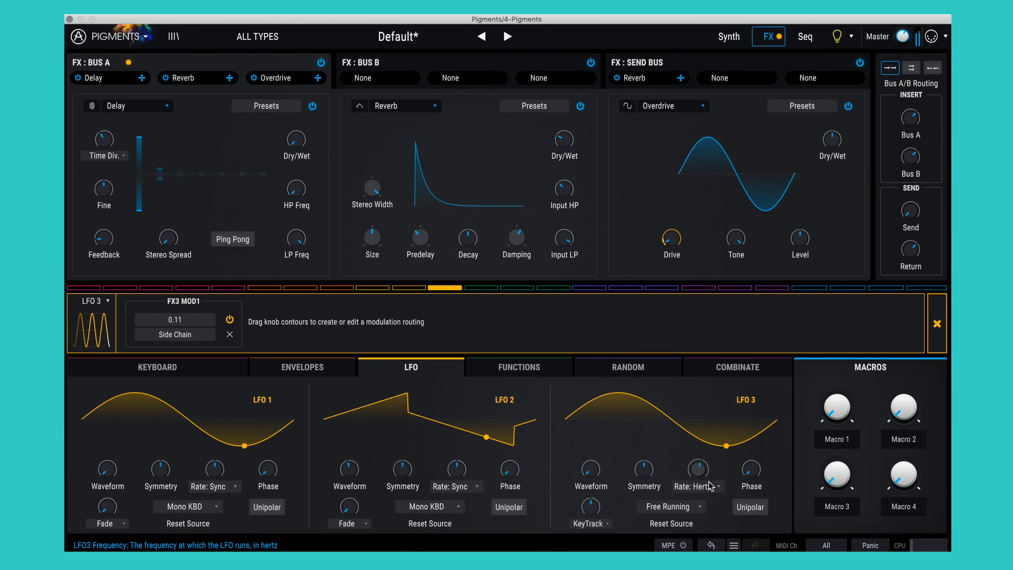
Step: Slow LFO 3's rate to about 0.275 Hz and fine-tune the Overdrive's drive and dry/wet mix
left_click_drag(698, 469, 698, 505)
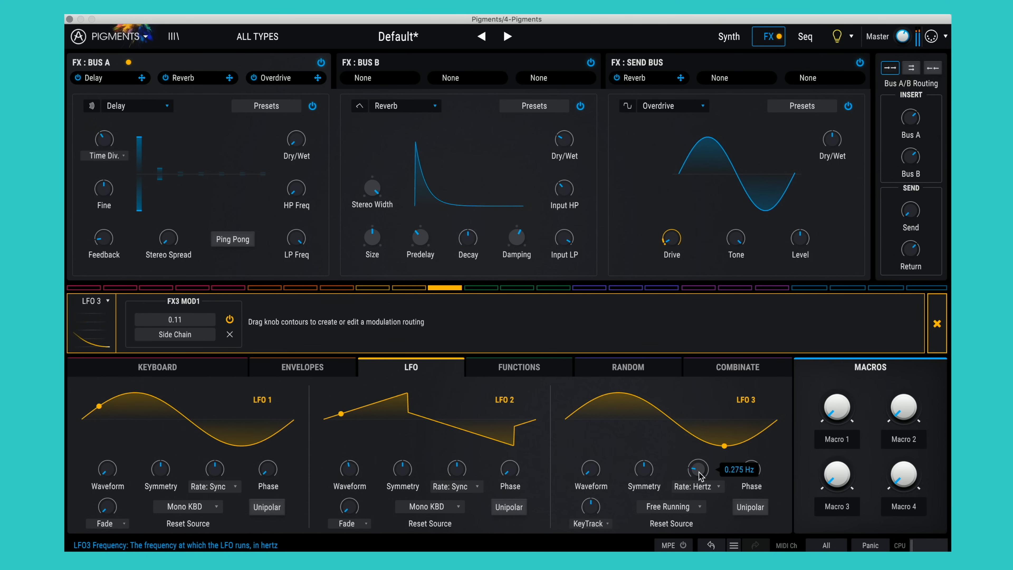
left_click_drag(671, 239, 671, 238)
left_click_drag(832, 138, 832, 139)
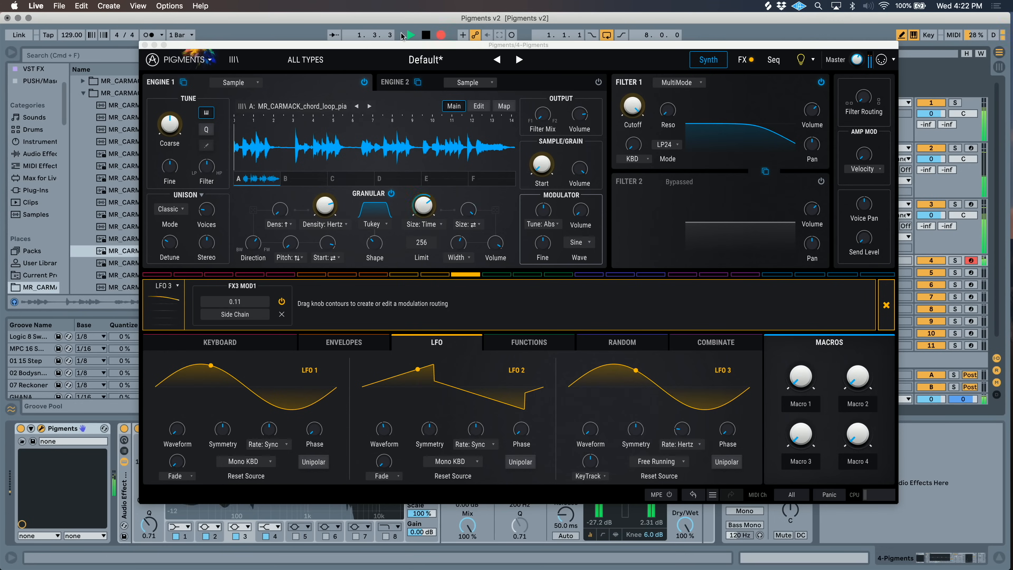
Step: In the arrangement, split the 4-Pigments clip at bar 5 and move its second half to the start of the track
key("space")
left_click(145, 45)
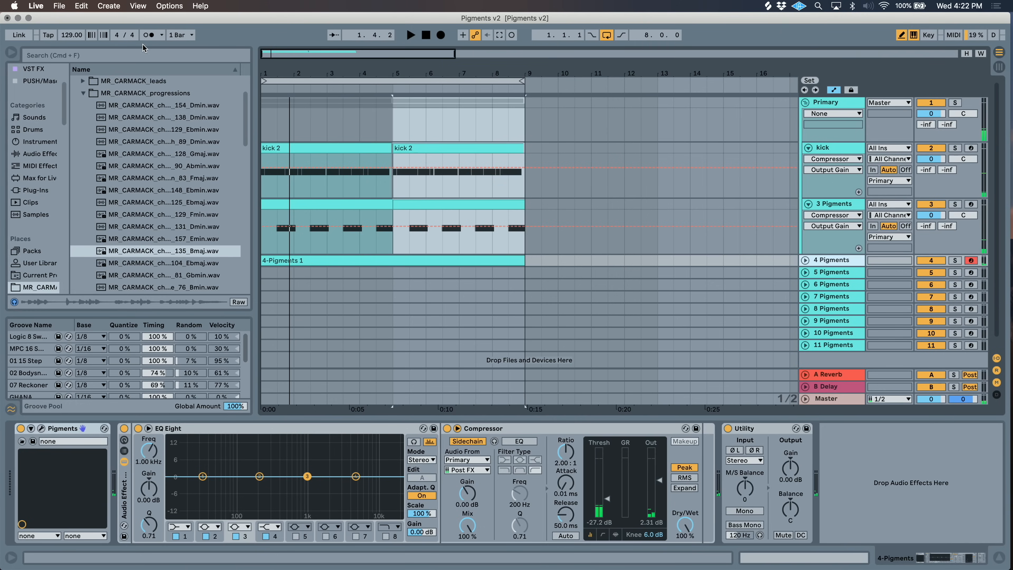
left_click(805, 261)
double_click(390, 260)
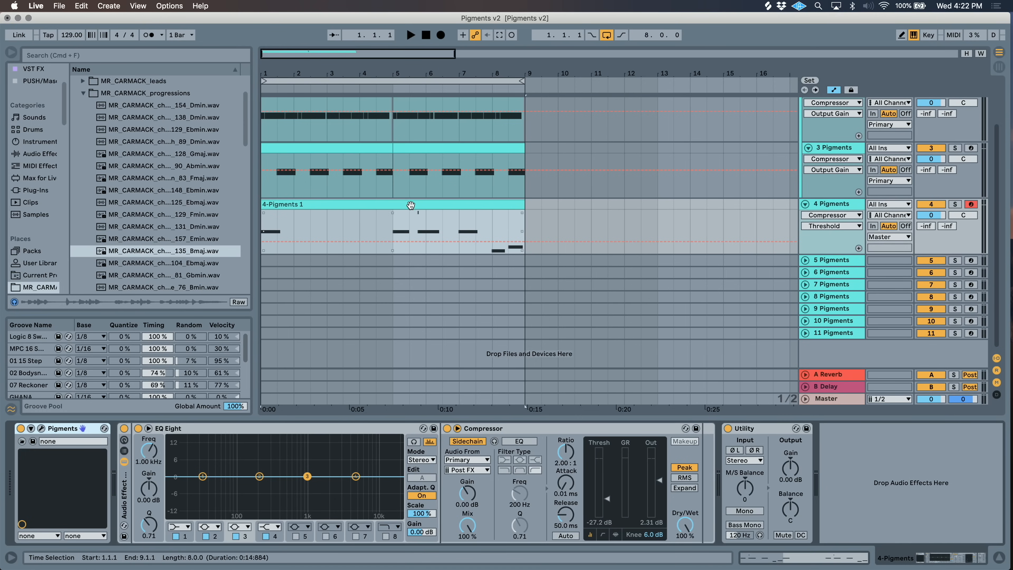
left_click(394, 216)
key("super+e")
key("space")
left_click_drag(432, 207, 278, 215)
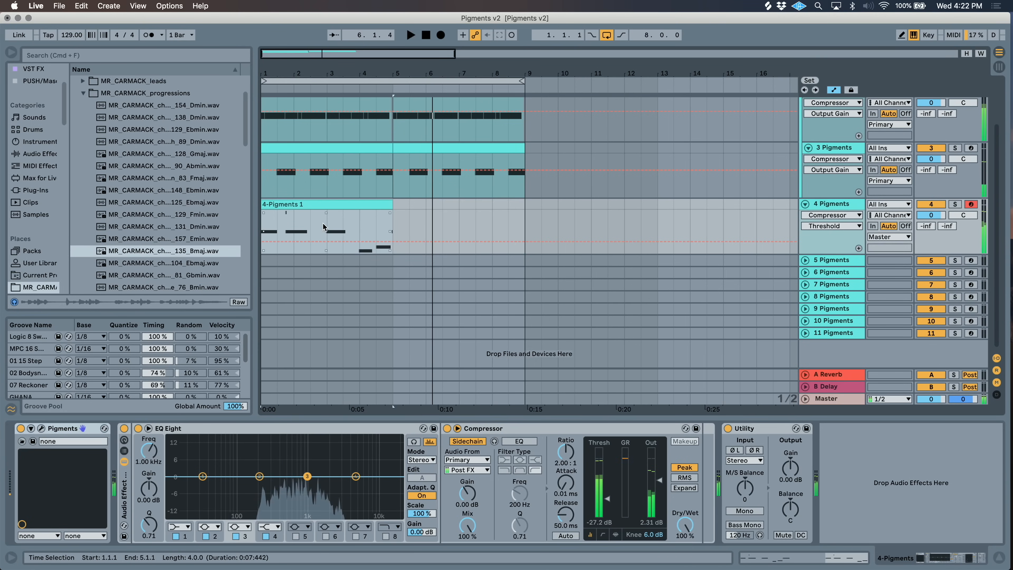
Step: Remove the G#2 note near the end of the 4-Pigments clip
double_click(350, 207)
left_click(348, 182)
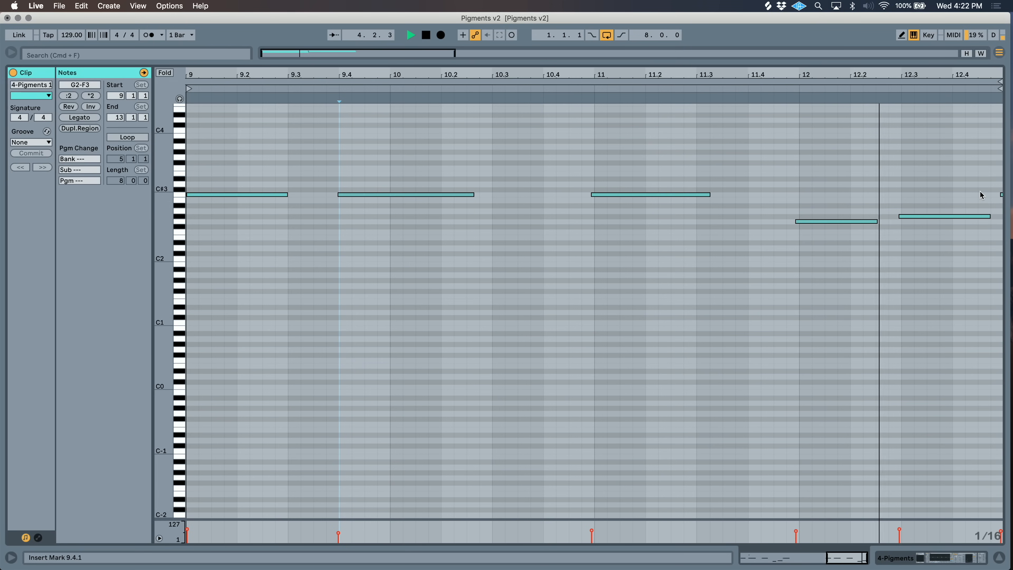
left_click_drag(997, 182, 929, 271)
key("space")
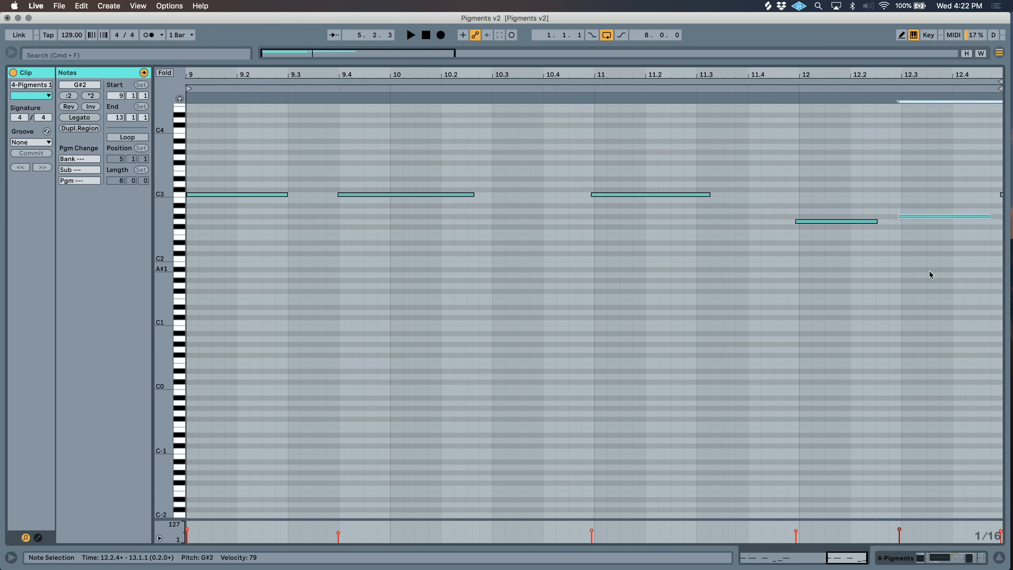
left_click(929, 270)
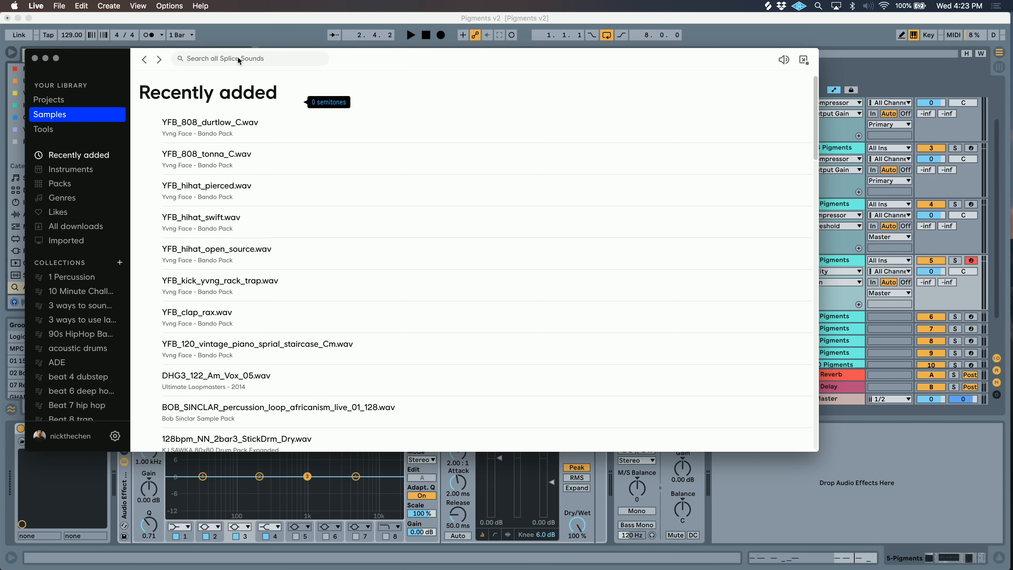
Step: Search Splice for "hat" and load OS_LS_Dry_Simple_Hat.wav into sample slot A of Pigments on track 5
left_click(238, 60)
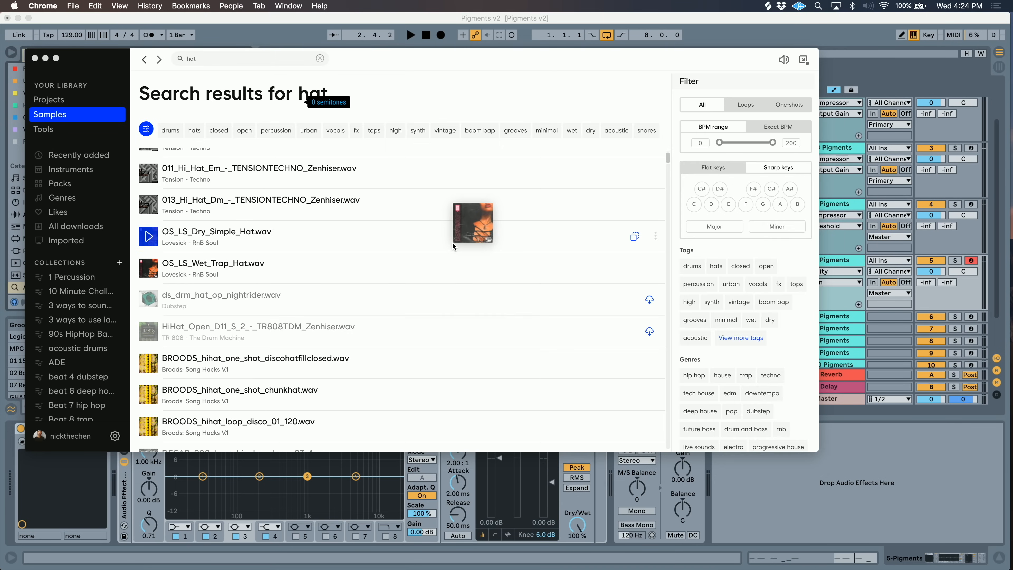
key("super+Tab")
left_click_drag(447, 257, 481, 125)
key("super+Tab")
key("super+Tab")
key("super+Tab")
key("super+Tab")
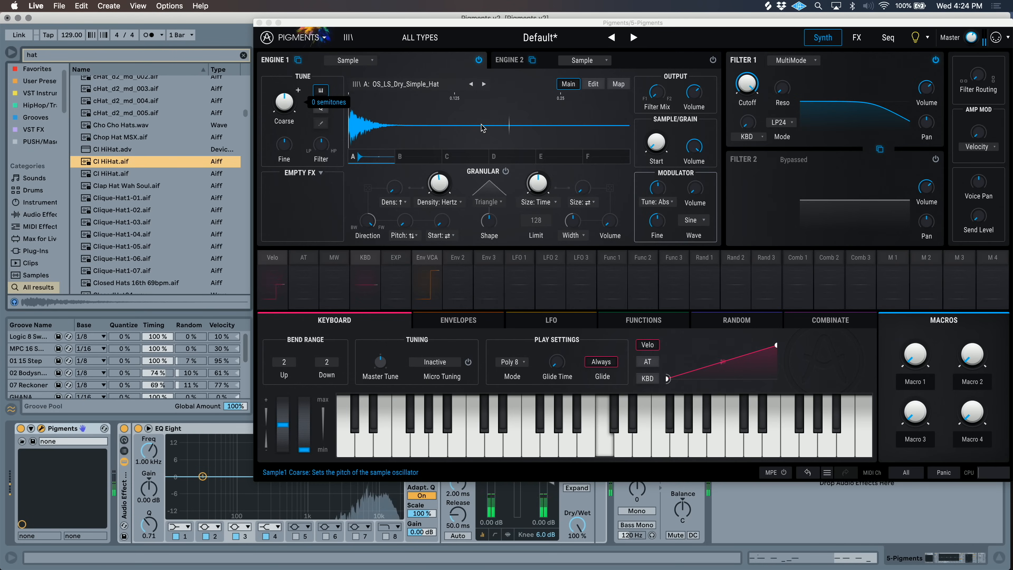
Step: Load OS_LS_Wet_Trap_Hat.wav from the Splice results into sample slot B of Pigments on track 5
key("super+Tab")
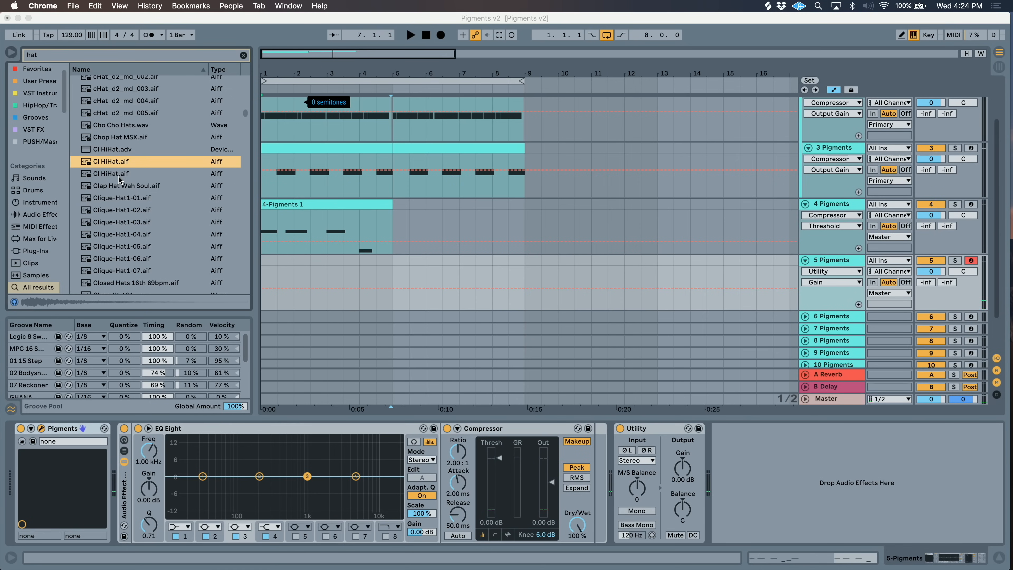
key("super+Tab")
key("super+Tab")
key("super+Tab")
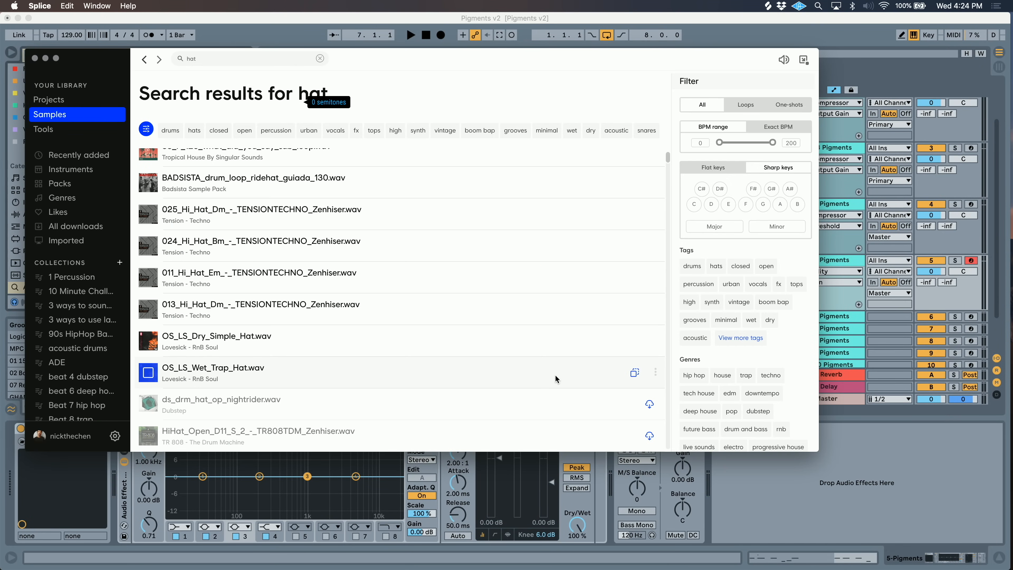
left_click_drag(555, 379, 412, 160)
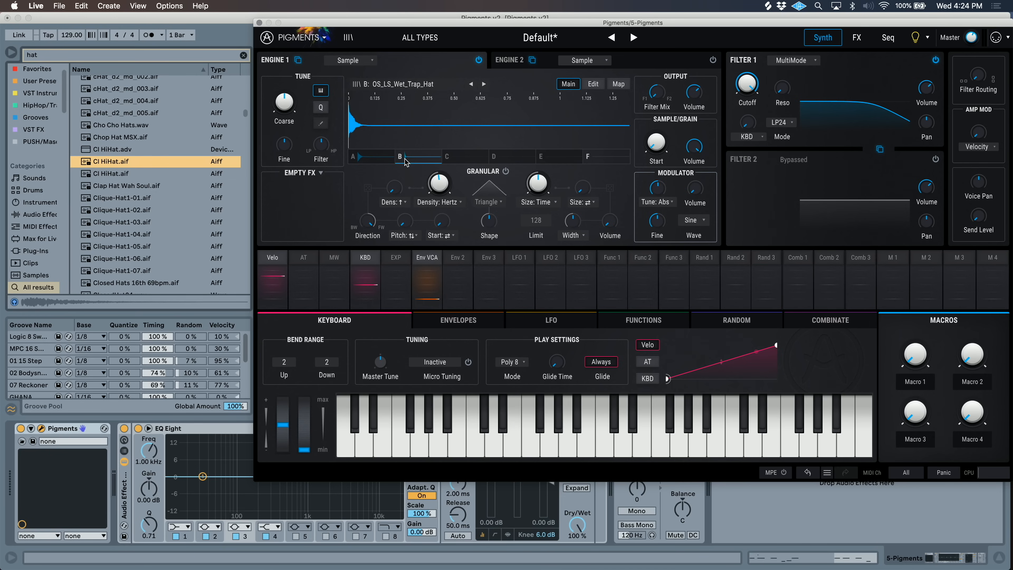
Step: Open the hat samples' mapping settings, and record a two-bar hat pattern from bar 1 on the 5 Pigments track
left_click(621, 85)
left_click(433, 206)
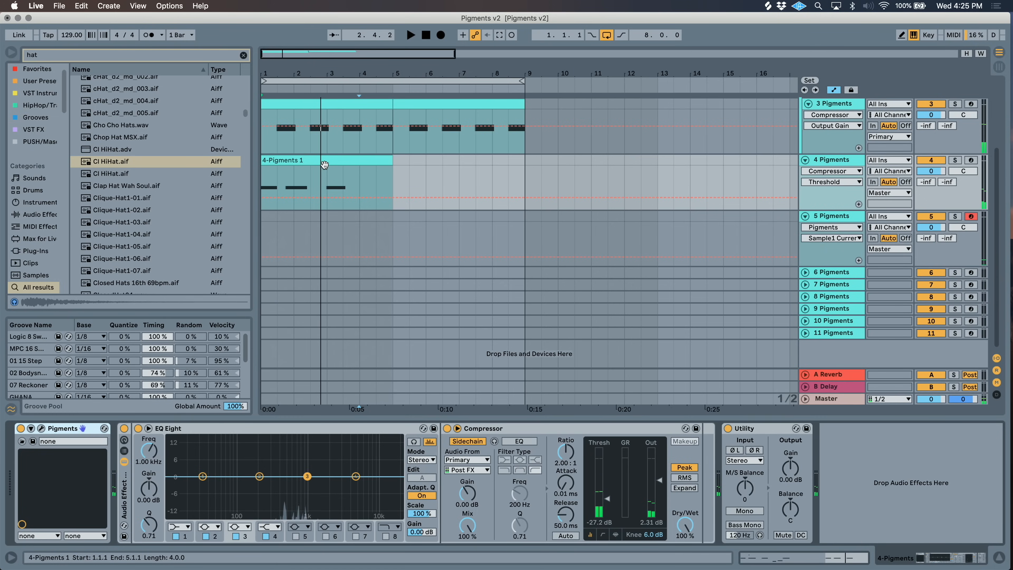
key("F9")
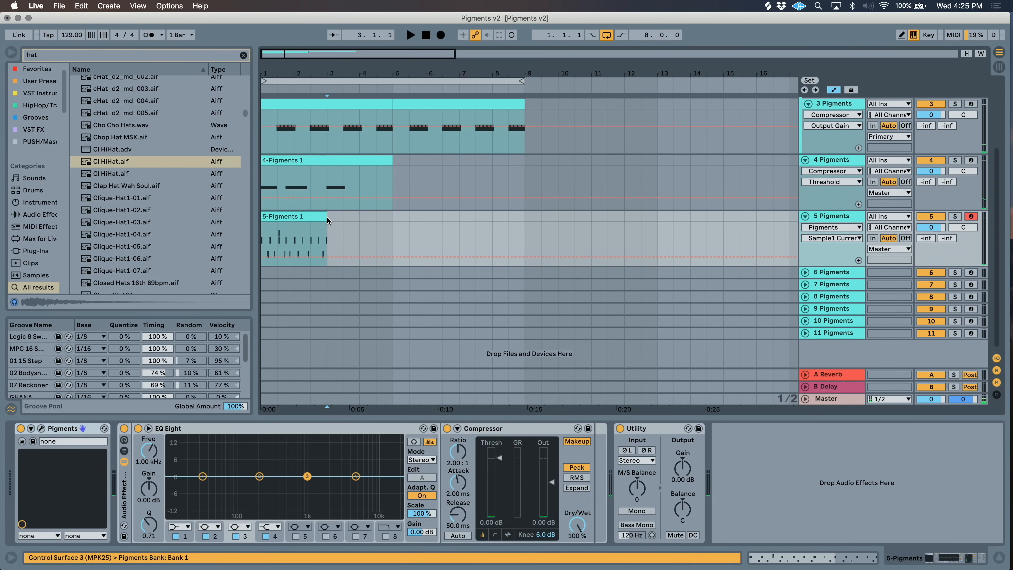
Step: Switch the 5-Pigments clip's grid to 1/16 triplets and quantize all of its hat notes
double_click(319, 218)
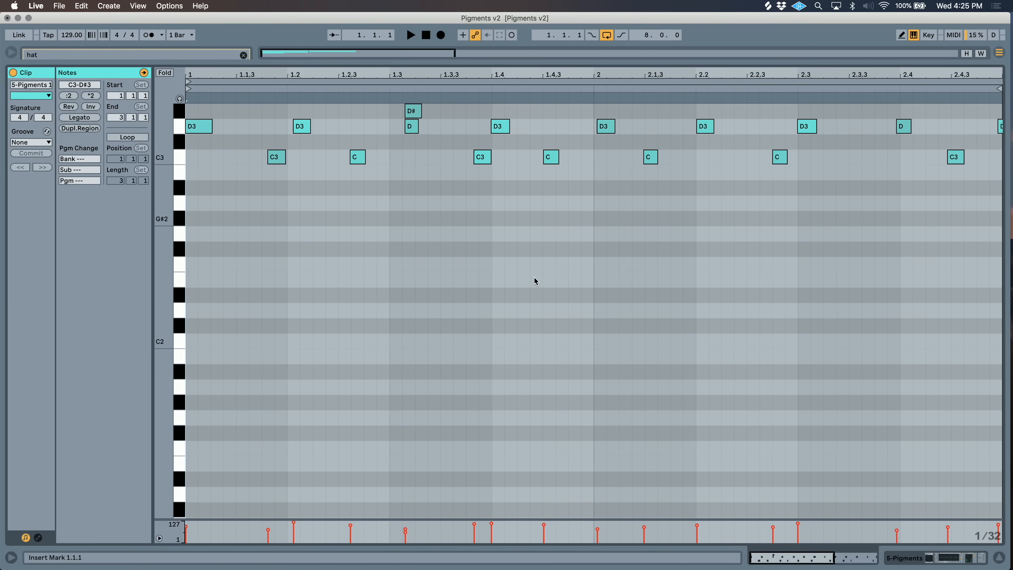
right_click(431, 263)
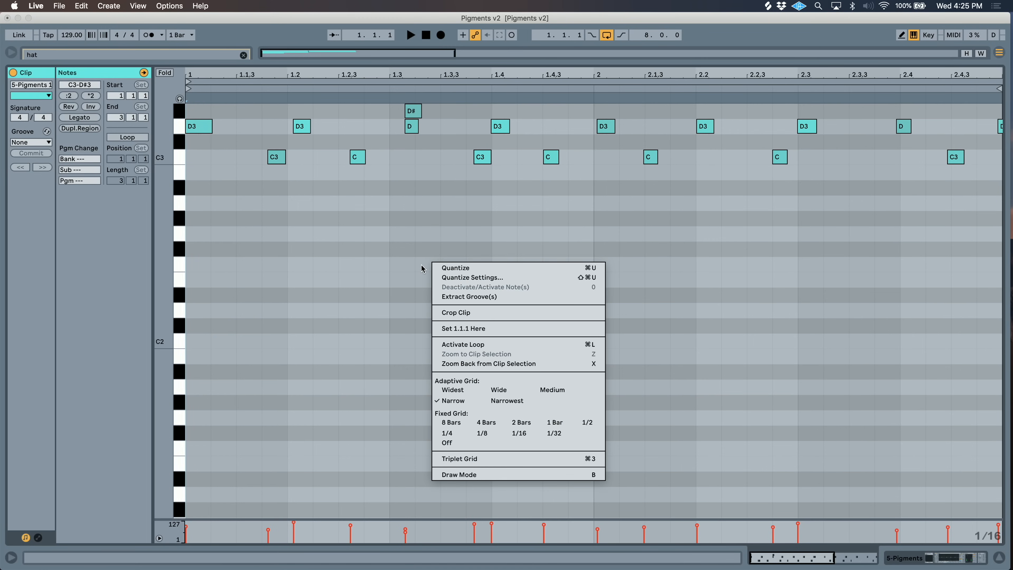
key("super+3")
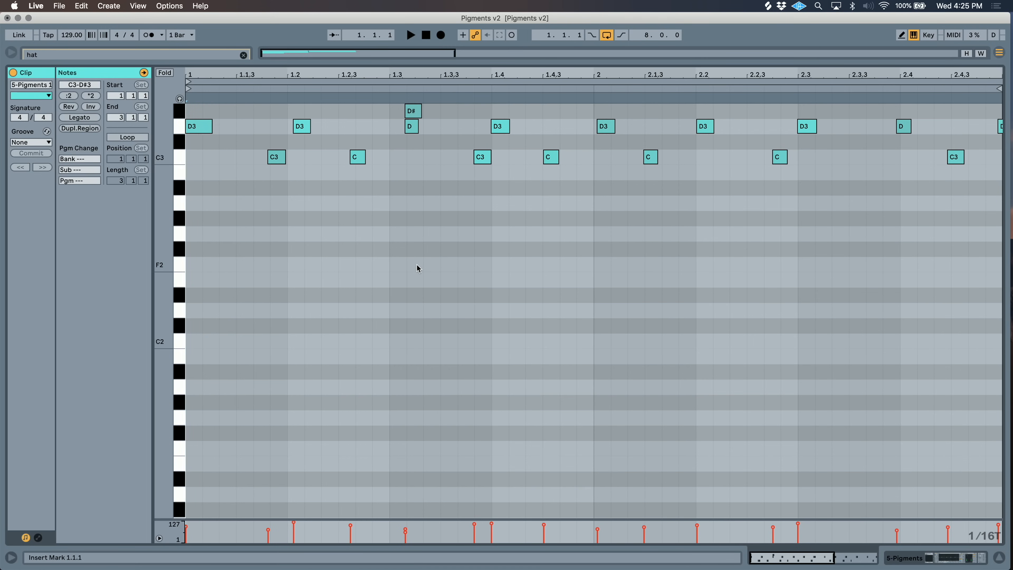
key("super+a")
key("super+u")
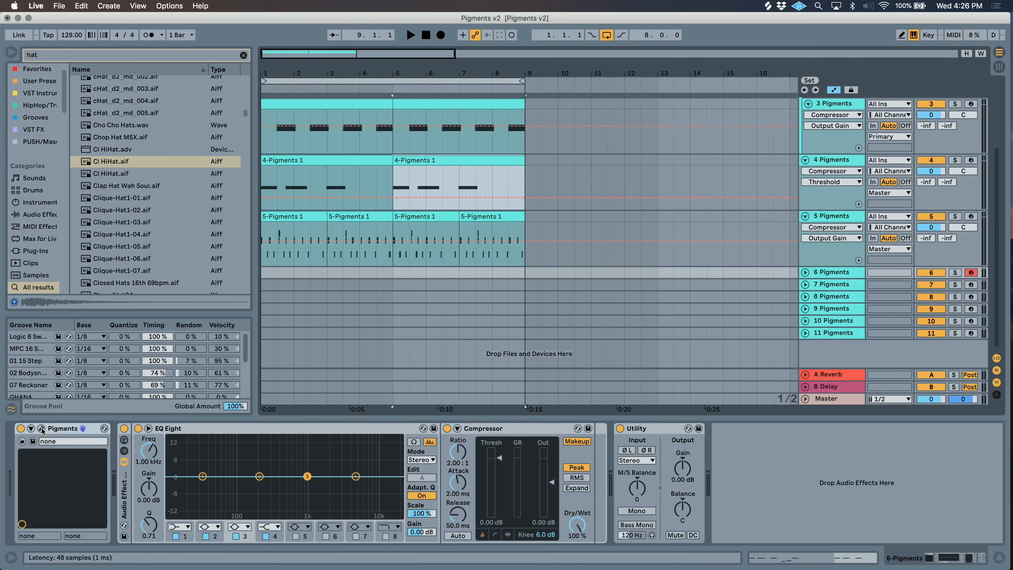
Step: Open Pigments on track 6 and set Engine 1 to Sample
left_click(41, 429)
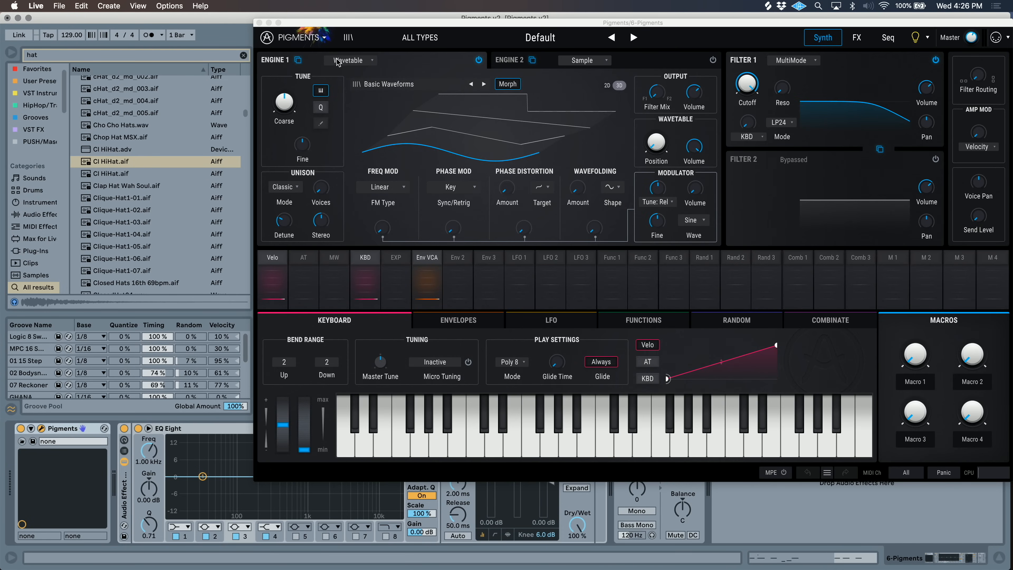
left_click(348, 60)
left_click(410, 99)
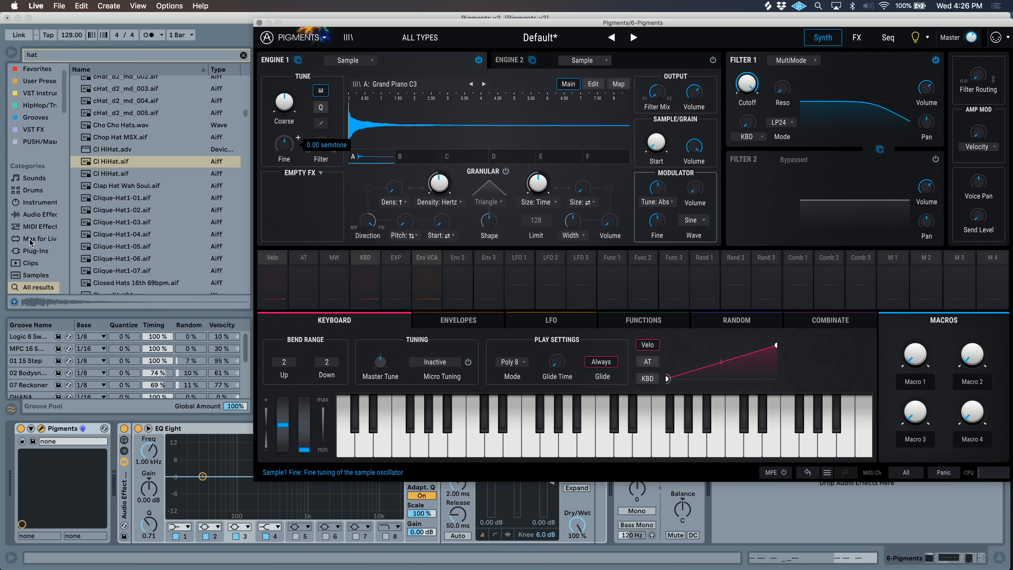
Step: Audition loops in the MR_CARMACK_progressions folder and load the chord loop ending in 135_Bmaj.wav into Engine 1's sample slot A
scroll(30, 242, "down", 5)
left_click(54, 215)
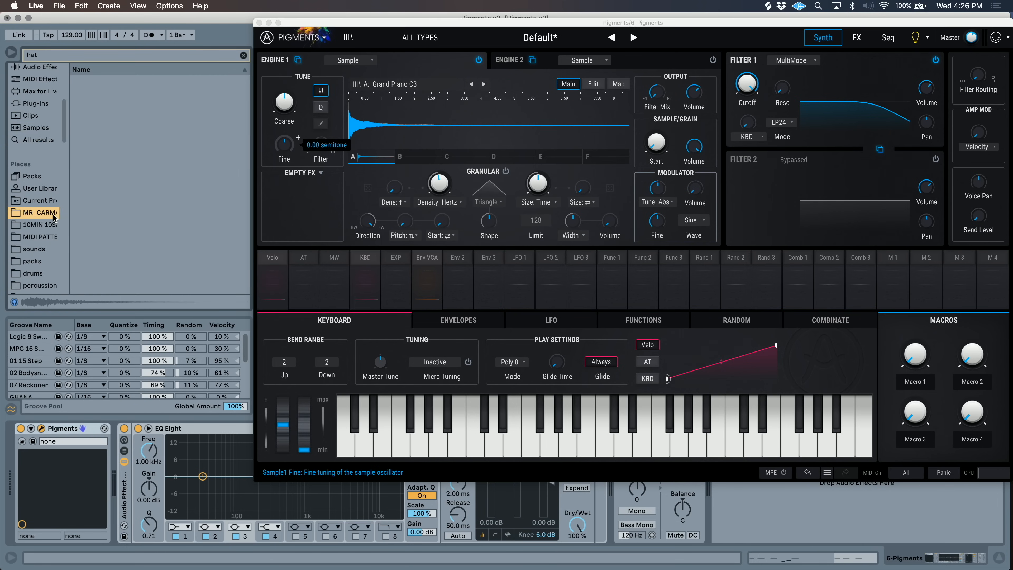
left_click(107, 179)
left_click(156, 251)
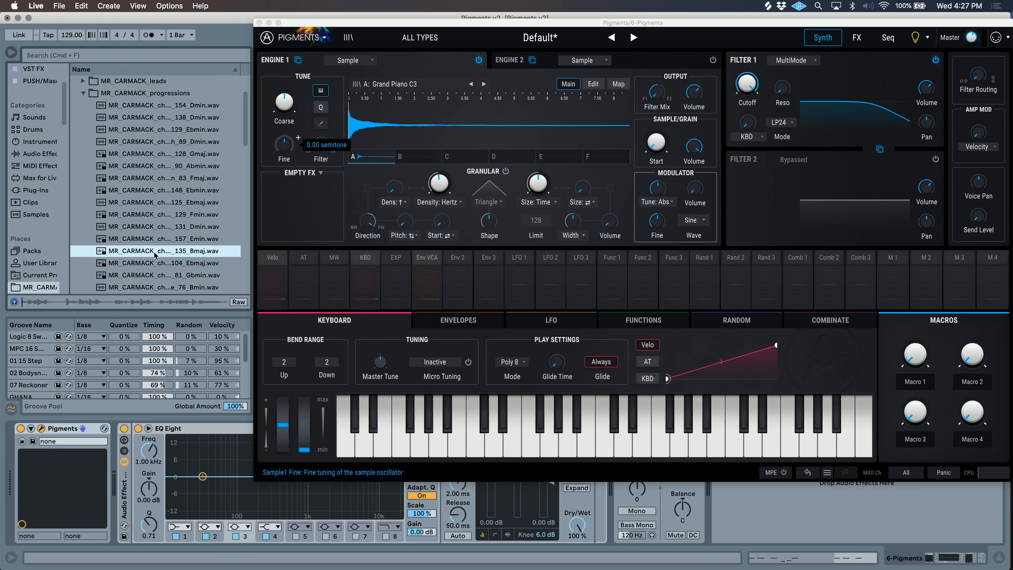
scroll(156, 254, "down", 5)
left_click(167, 201)
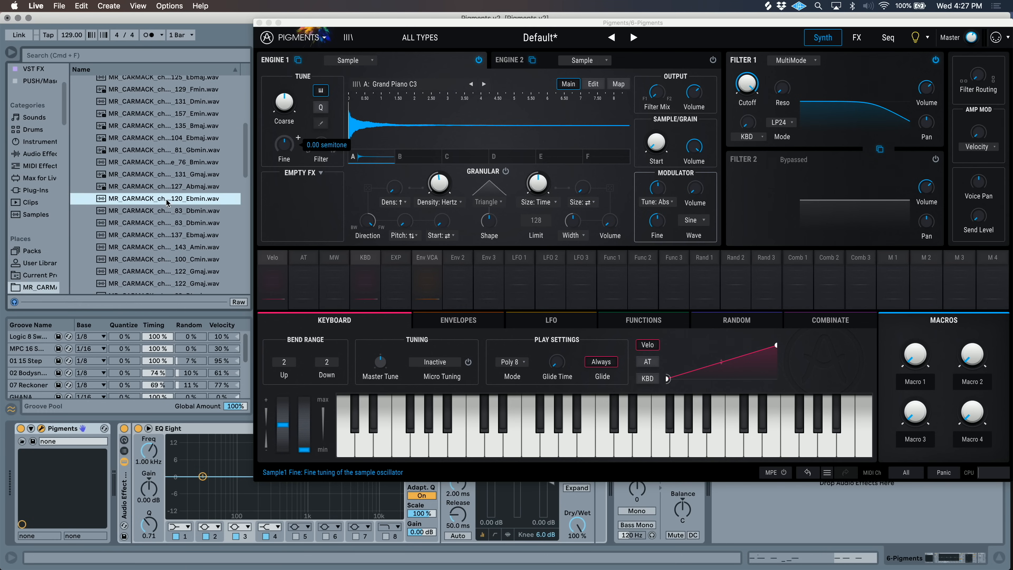
left_click(173, 259)
scroll(172, 256, "down", 5)
left_click(174, 253)
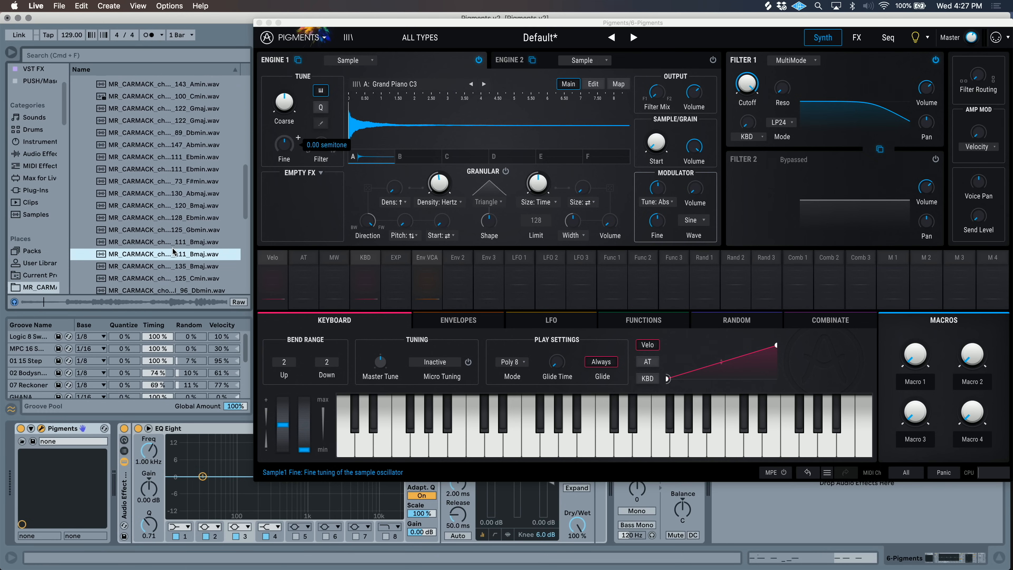
left_click(178, 242)
left_click(168, 253)
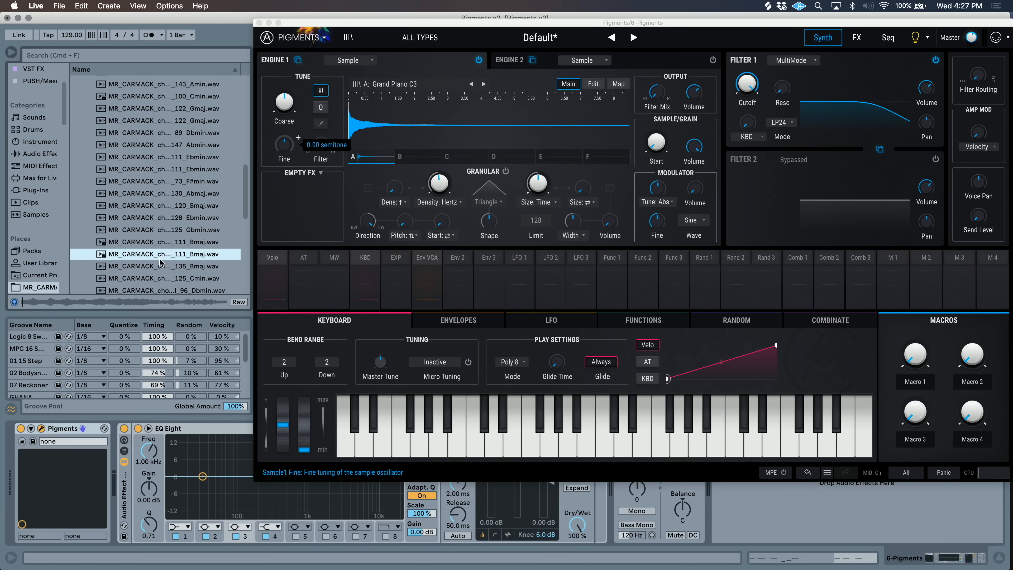
left_click(159, 265)
left_click_drag(152, 270, 466, 136)
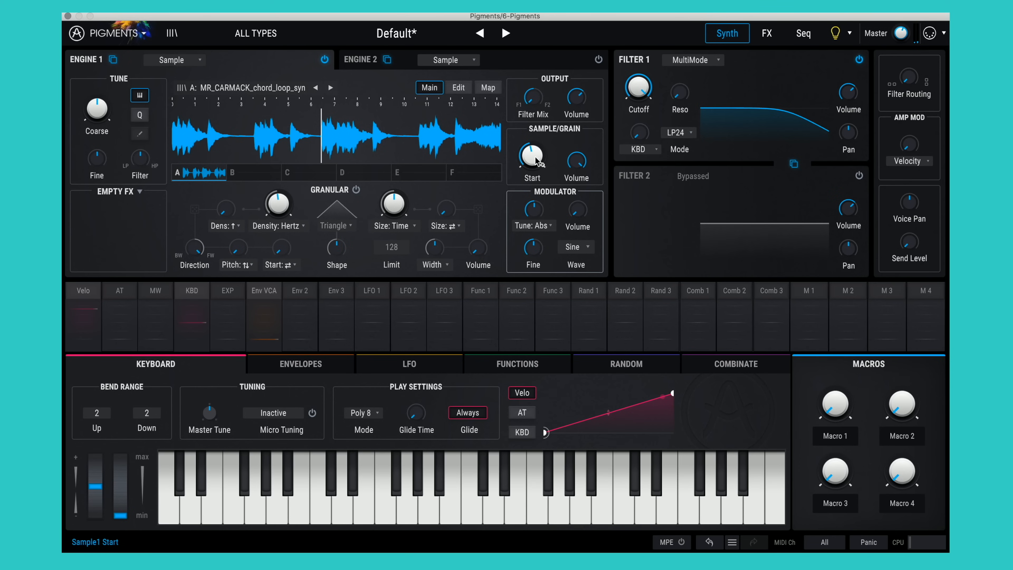
Step: Enable Granular on Engine 1 with a larger grain size, and fine-tune the sample start to the chord hit near the waveform's middle
mouse_move(535, 157)
left_mouse_down()
mouse_move(536, 194)
mouse_move(535, 158)
left_mouse_up()
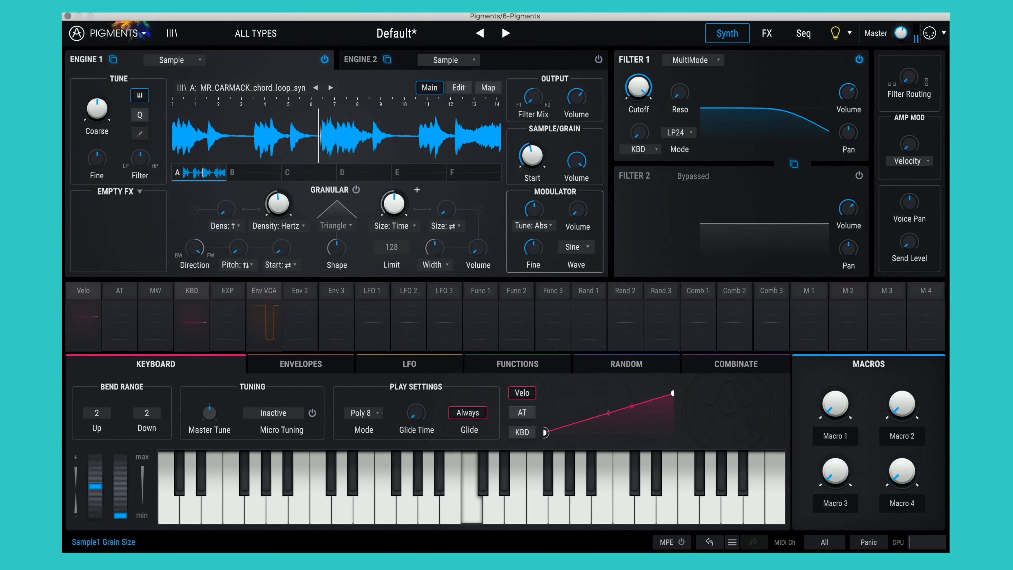
left_click_drag(397, 204, 397, 190)
left_click(356, 190)
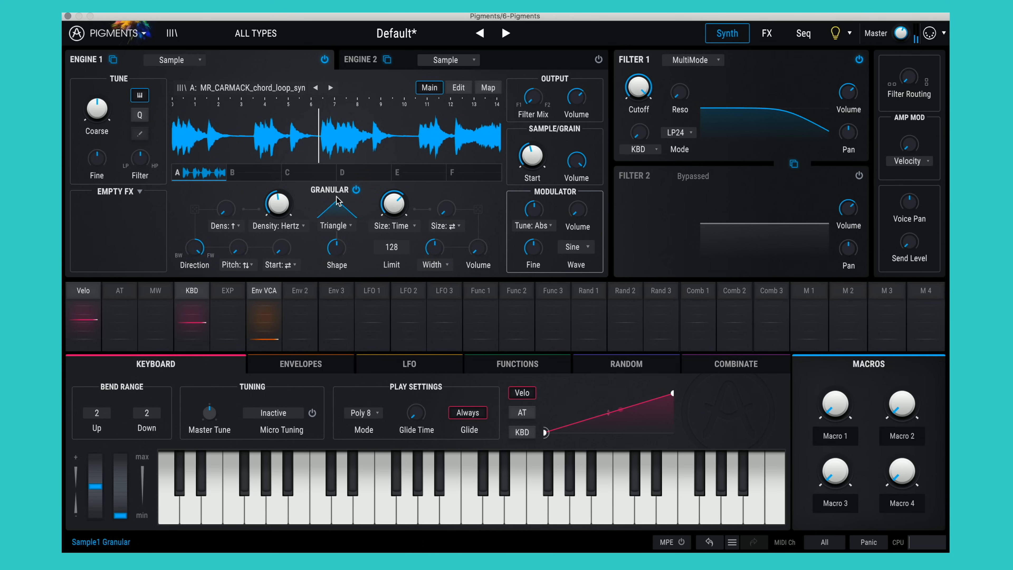
left_click_drag(533, 157, 533, 155)
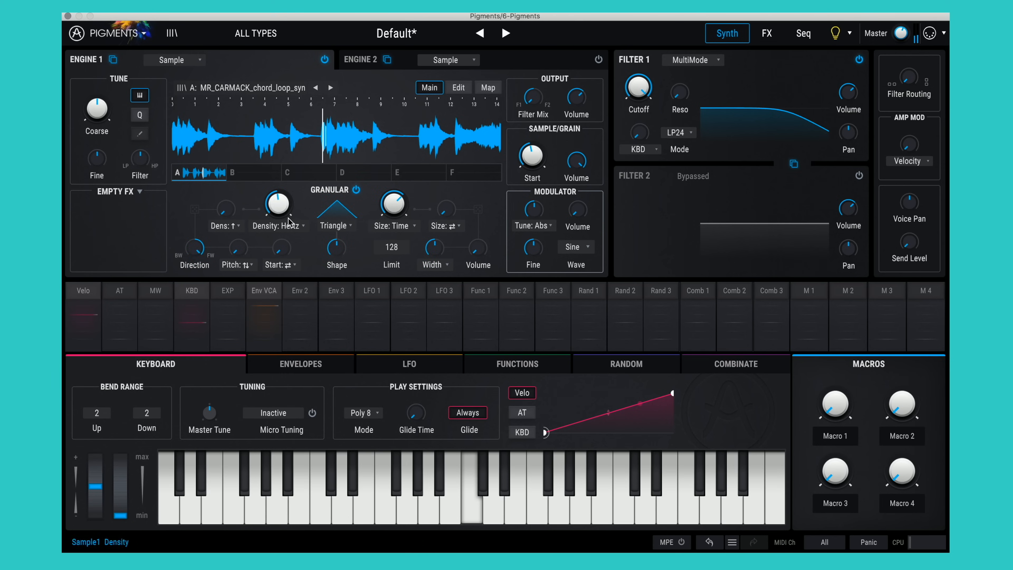
Step: Modulate the grain density with Env 2 at -0.63, and reshape Env 2 with full sustain and an adjusted attack
left_click(324, 369)
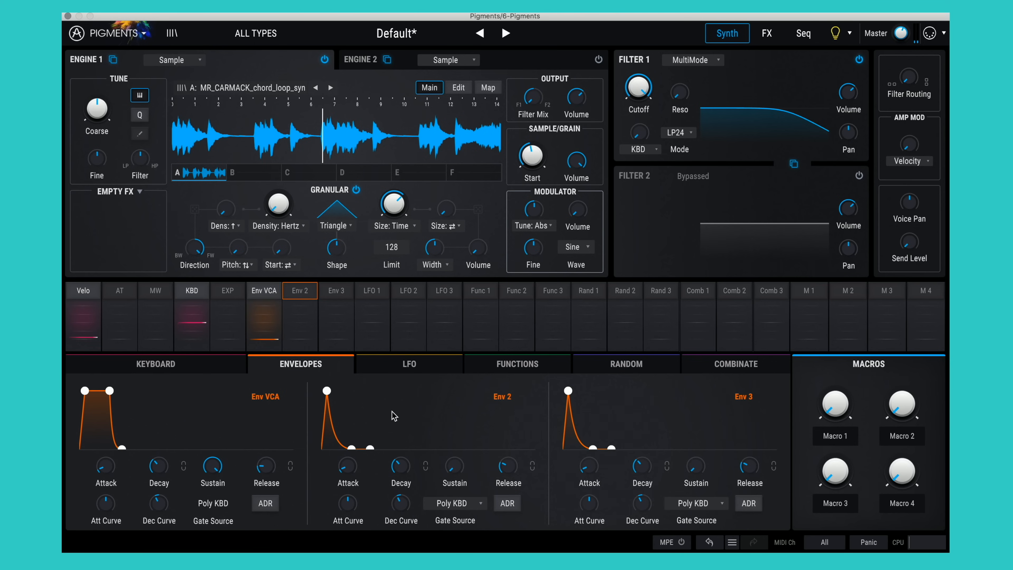
left_click(307, 295)
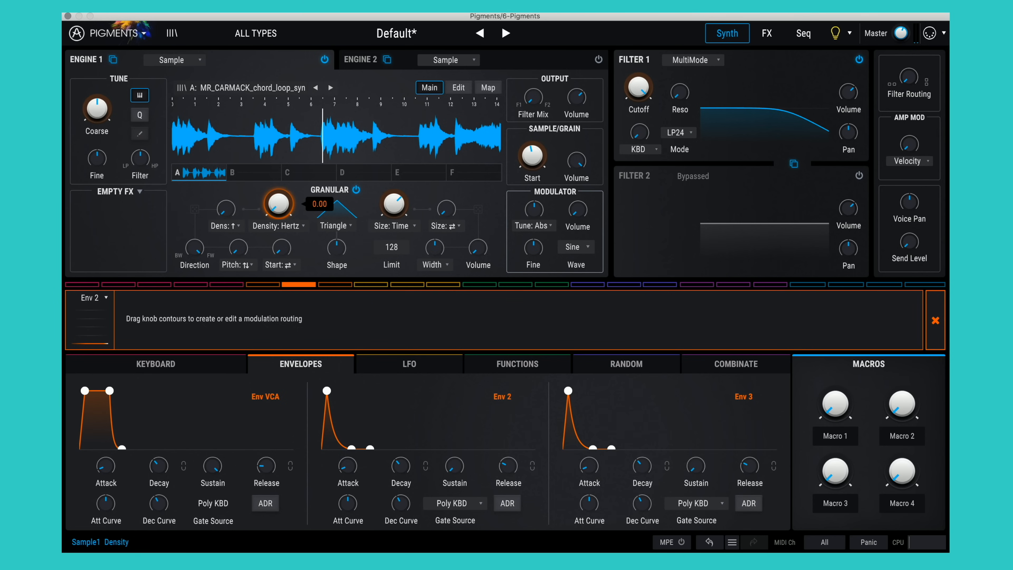
mouse_move(290, 195)
left_mouse_down()
mouse_move(279, 143)
mouse_move(291, 235)
mouse_move(293, 204)
left_mouse_up()
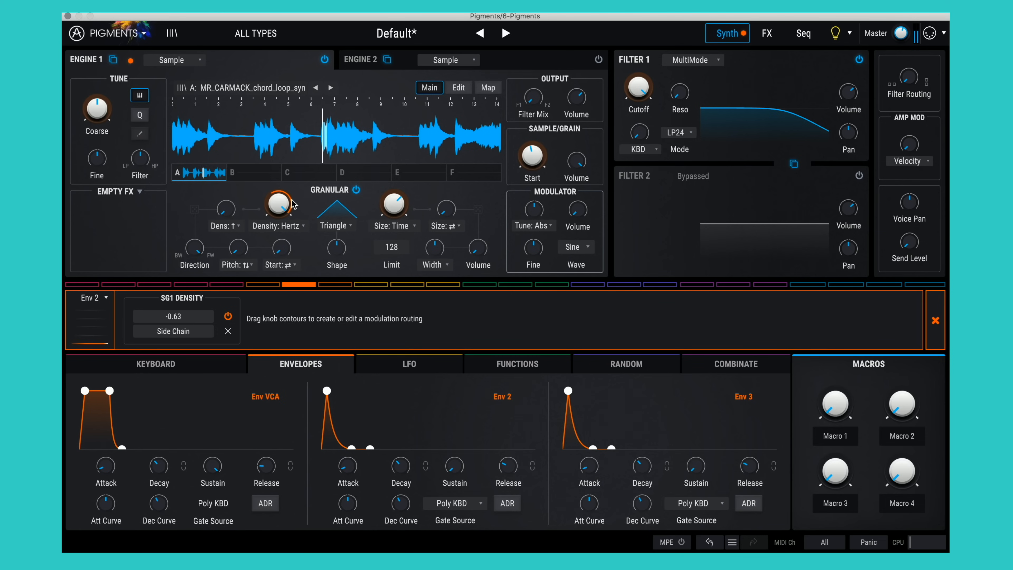
mouse_move(291, 200)
left_click_drag(347, 446, 352, 381)
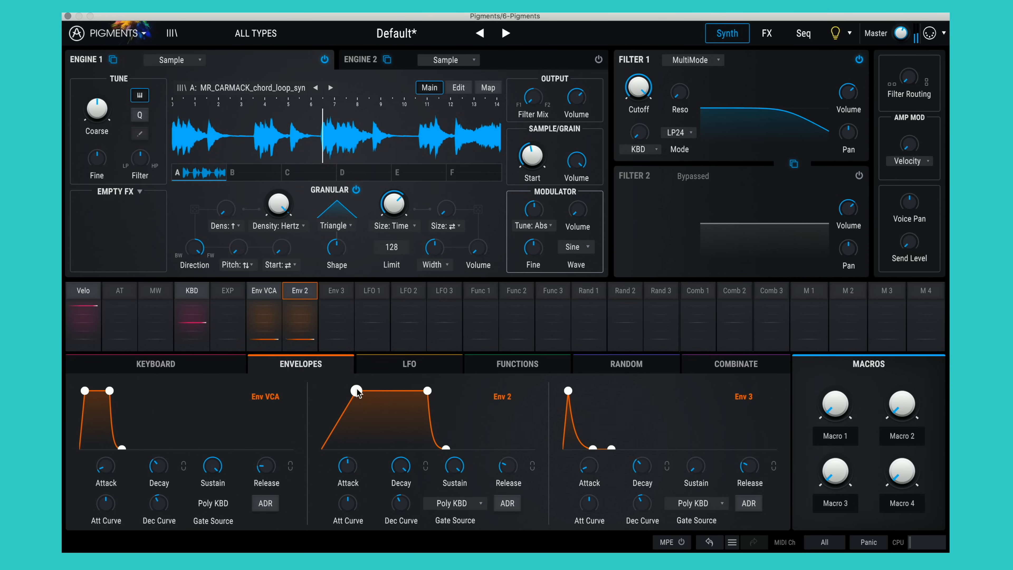
left_click_drag(353, 381, 389, 394)
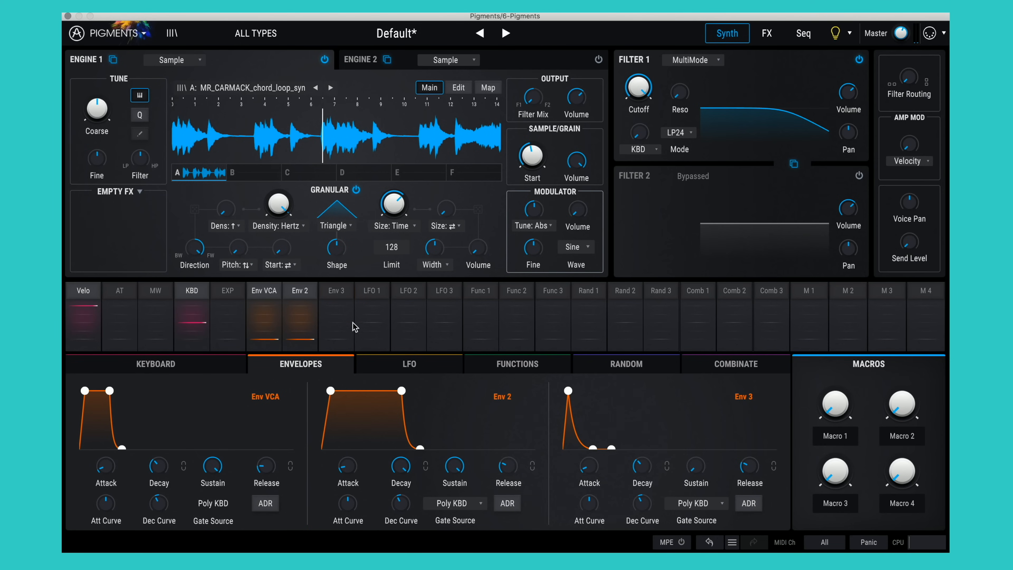
Step: Modulate a lengthened Env 2 attack with Env 3 at -0.73, and give Env 3 a slower attack and full sustain
left_click(335, 291)
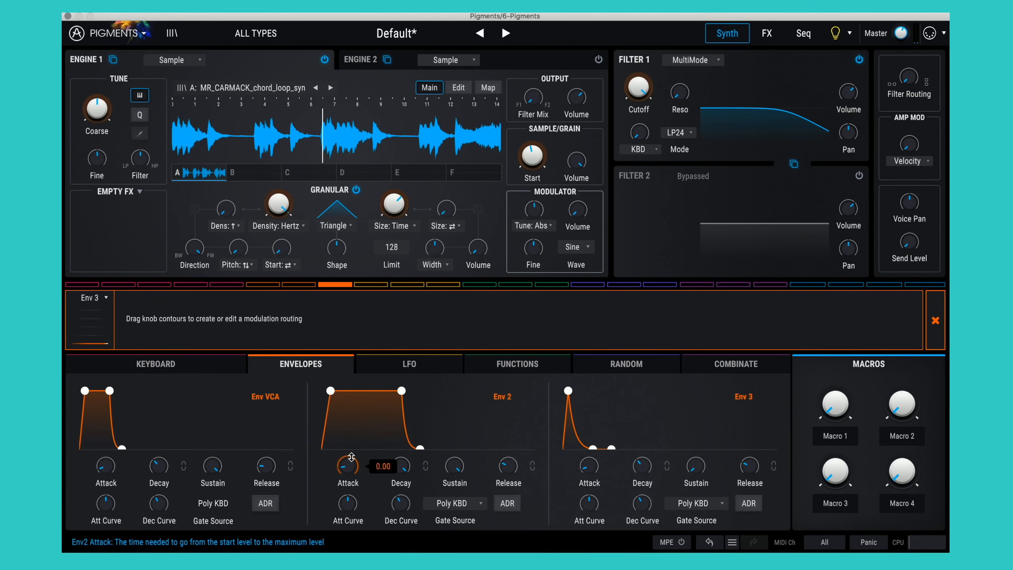
left_click_drag(347, 465, 348, 431)
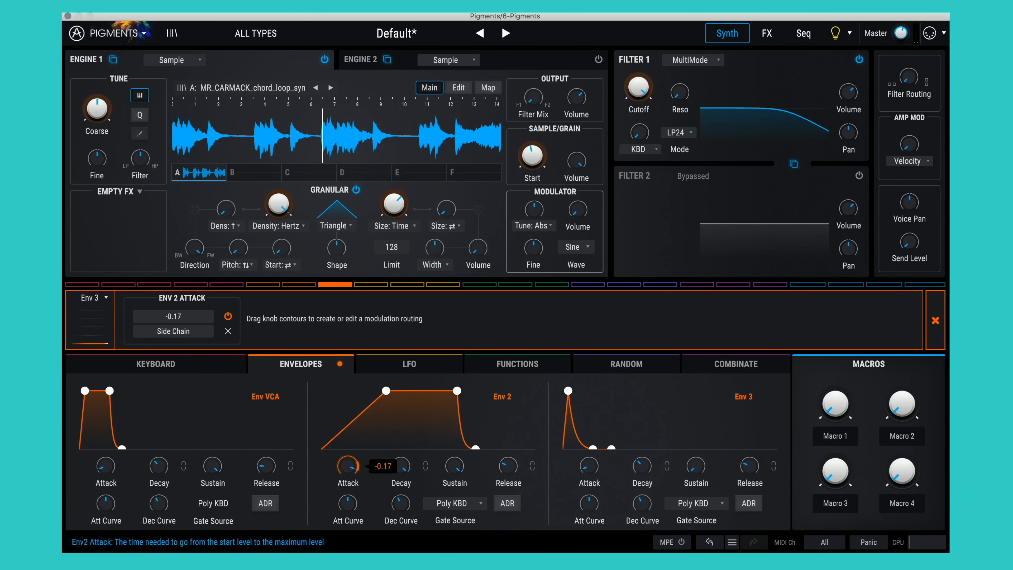
left_click_drag(357, 468, 357, 485)
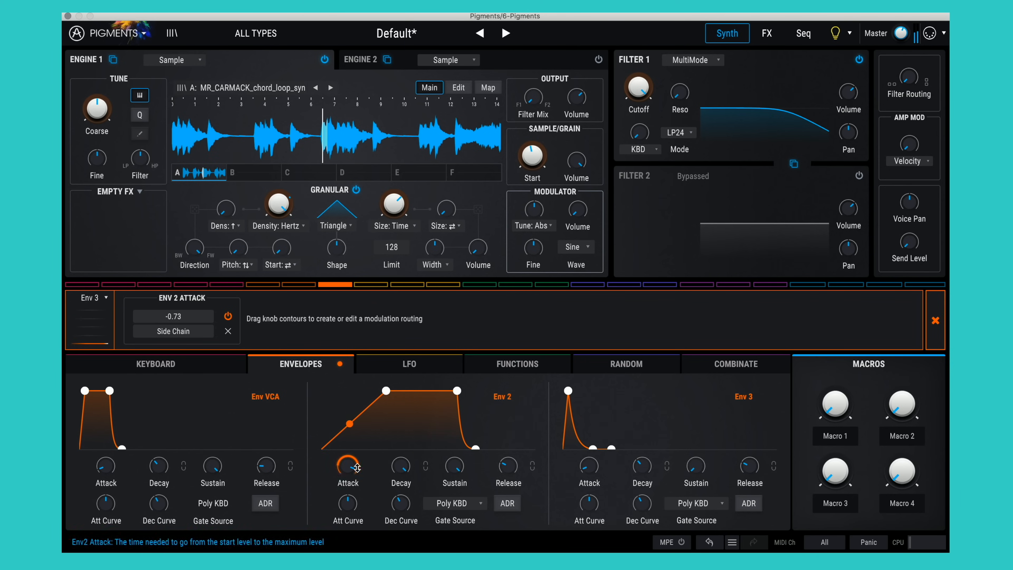
left_click_drag(568, 391, 596, 389)
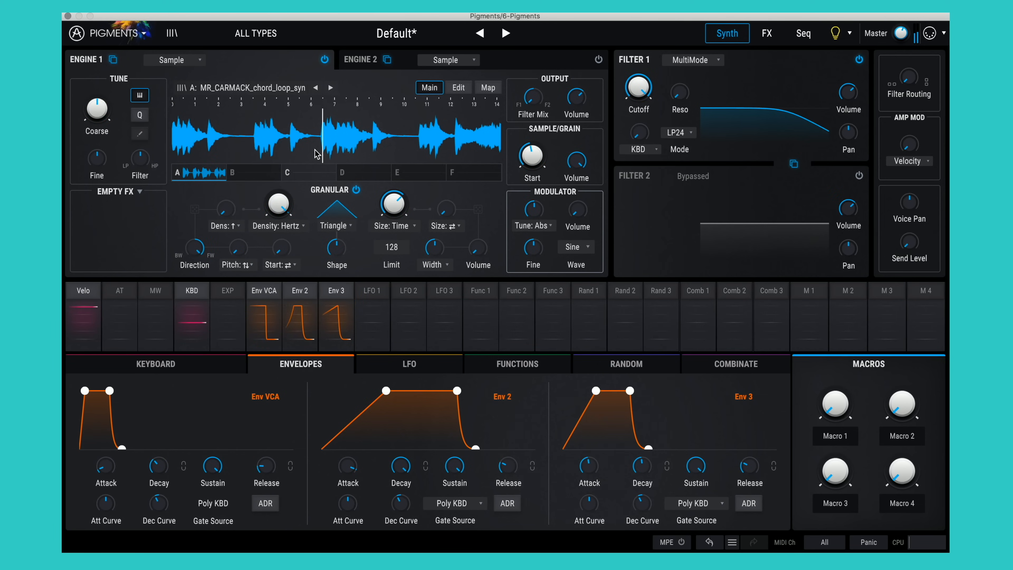
mouse_move(286, 222)
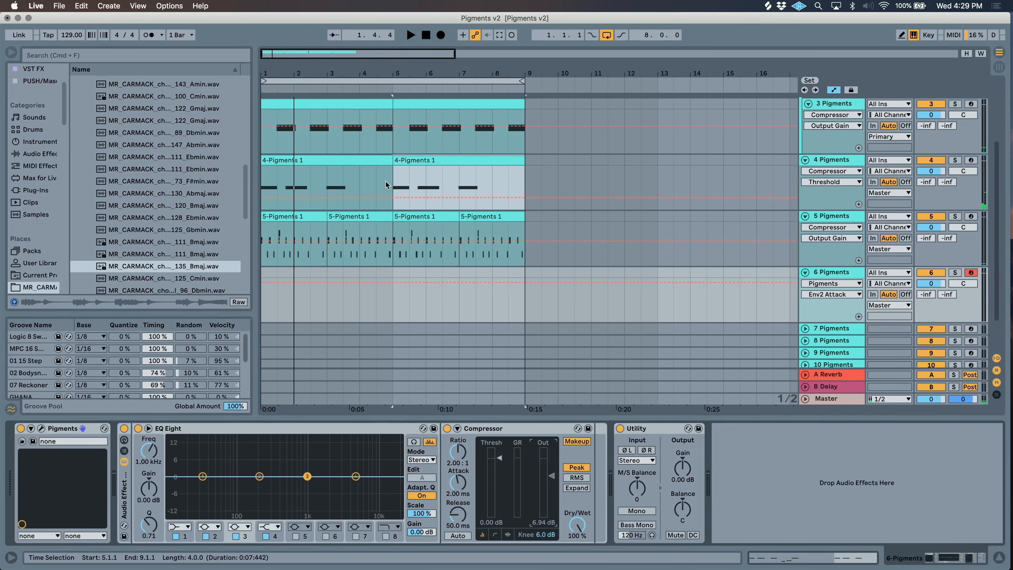
Step: Record the granular chord part as a clip on the 6 Pigments track
left_click(441, 35)
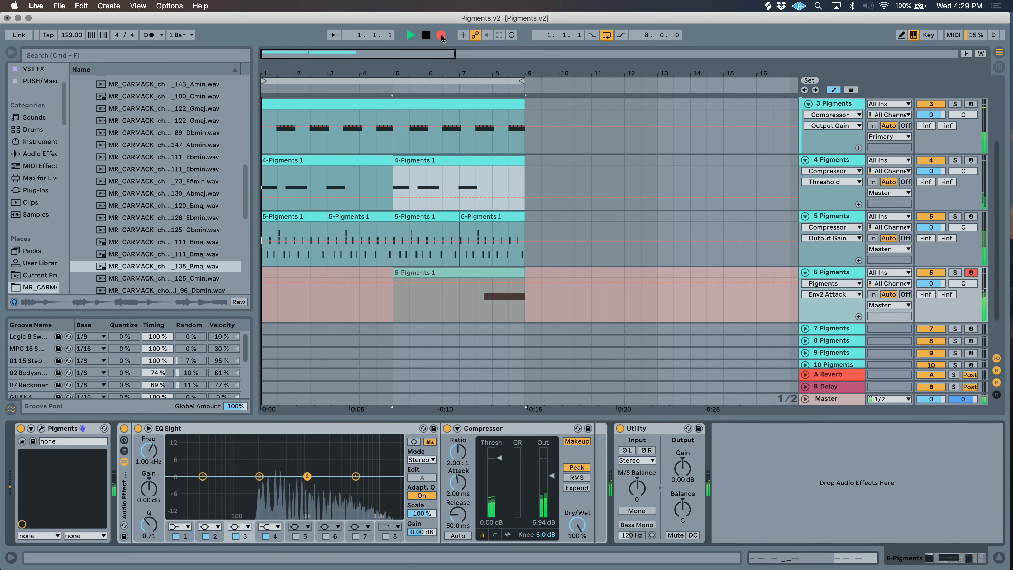
left_click(441, 35)
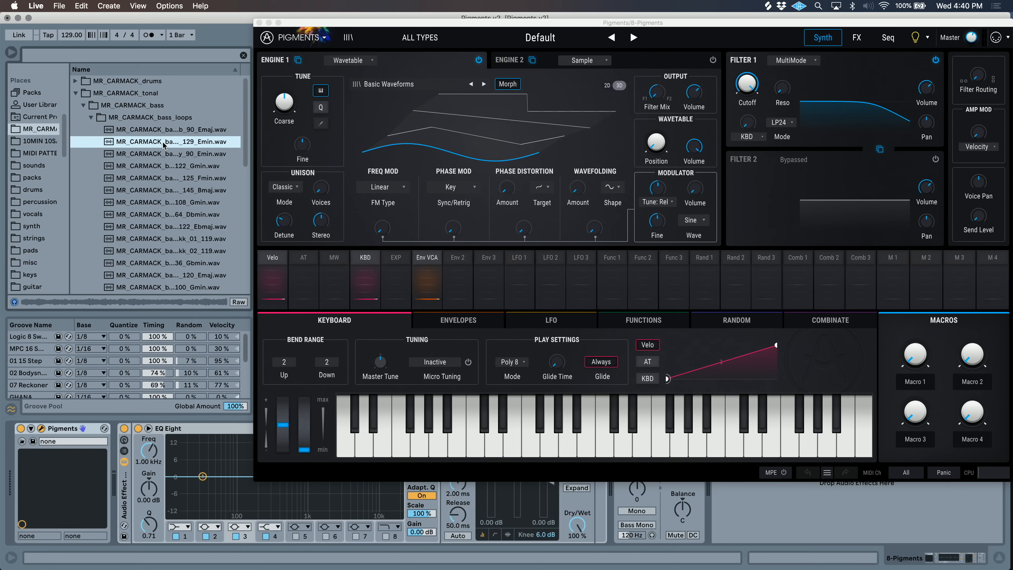
Step: Load the MR_CARMACK bass loop ending in 122_Ebmaj.wav into a Sample-type Engine 1 of Pigments on track 8, and arm the track
left_click(169, 190)
left_click(168, 226)
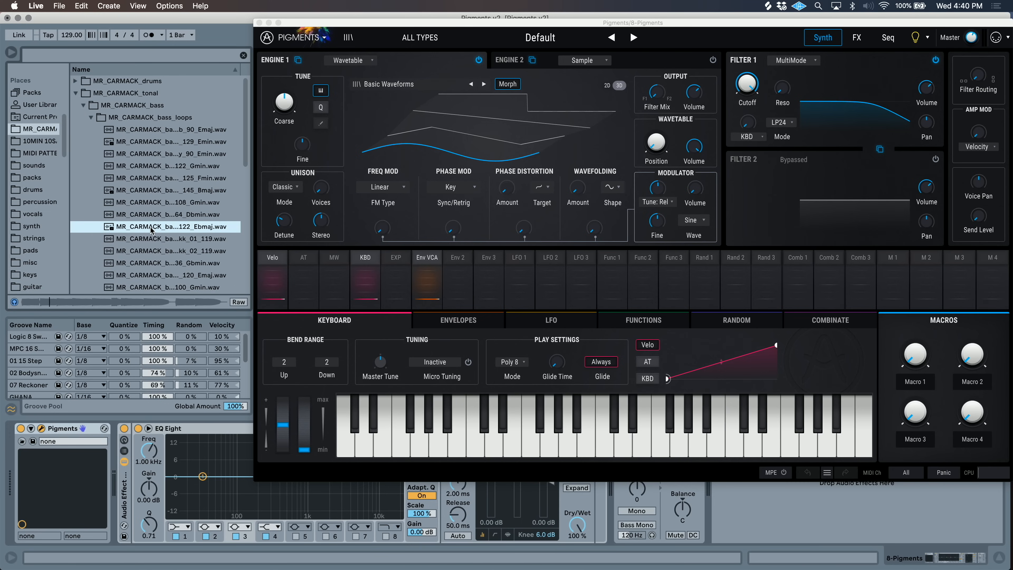
left_click(355, 61)
left_click(400, 92)
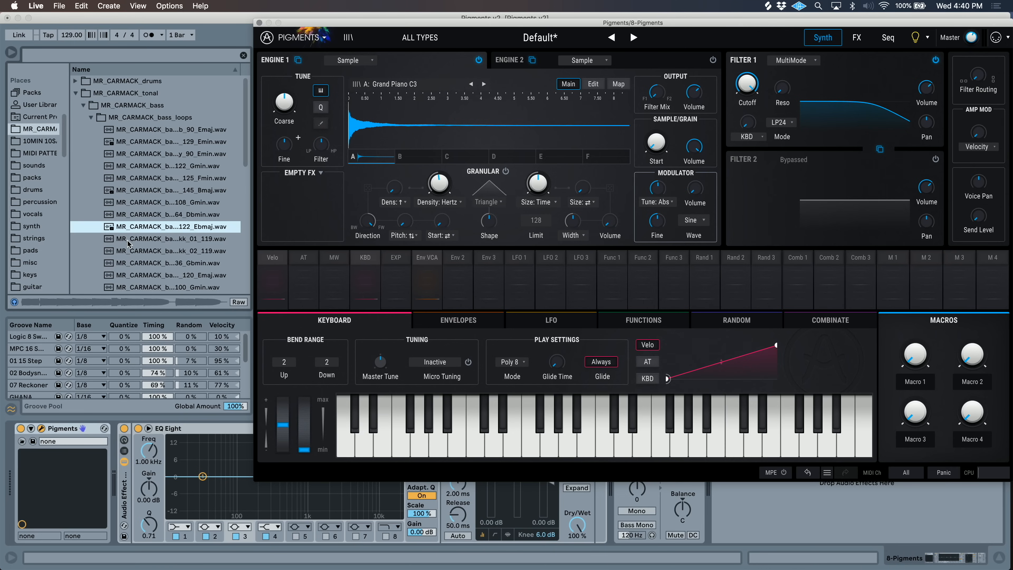
left_click_drag(113, 235, 398, 117)
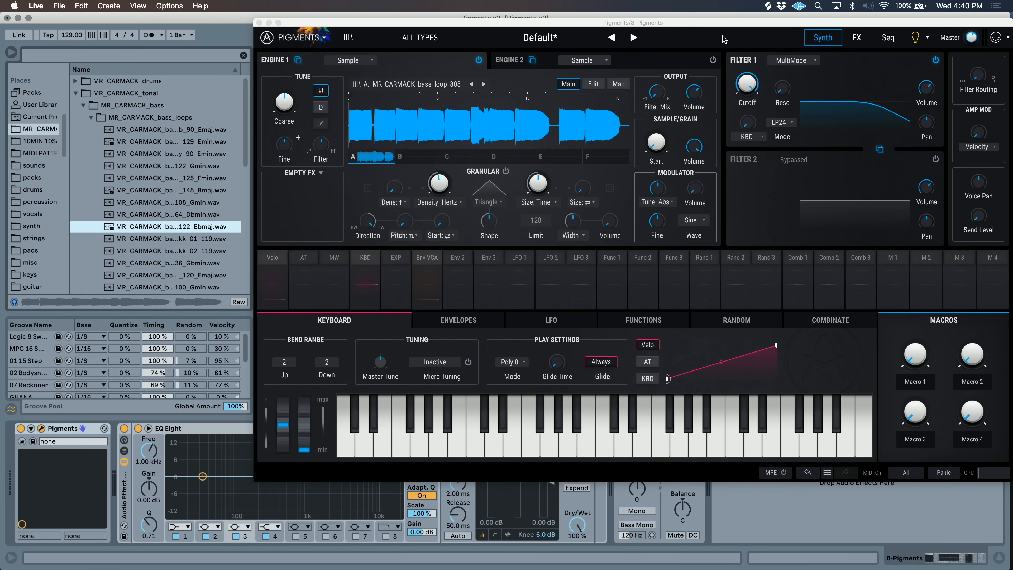
left_click_drag(555, 21, 291, 14)
left_click(969, 163)
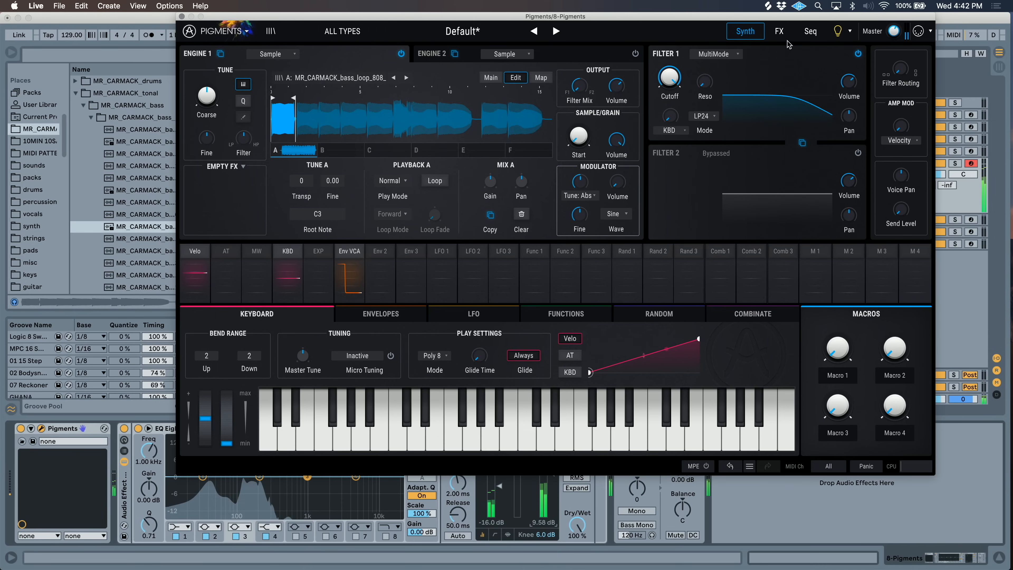
Step: Add a Distortion effect to the third slot of FX Bus A, raise its dry/wet mix, and apply its Subtle preset
left_click(778, 32)
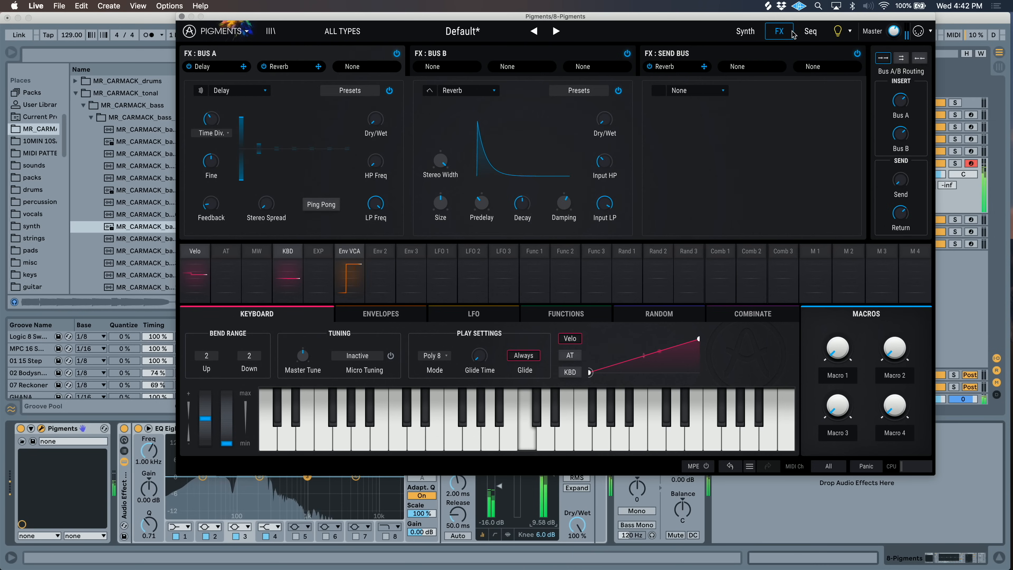
left_click(695, 91)
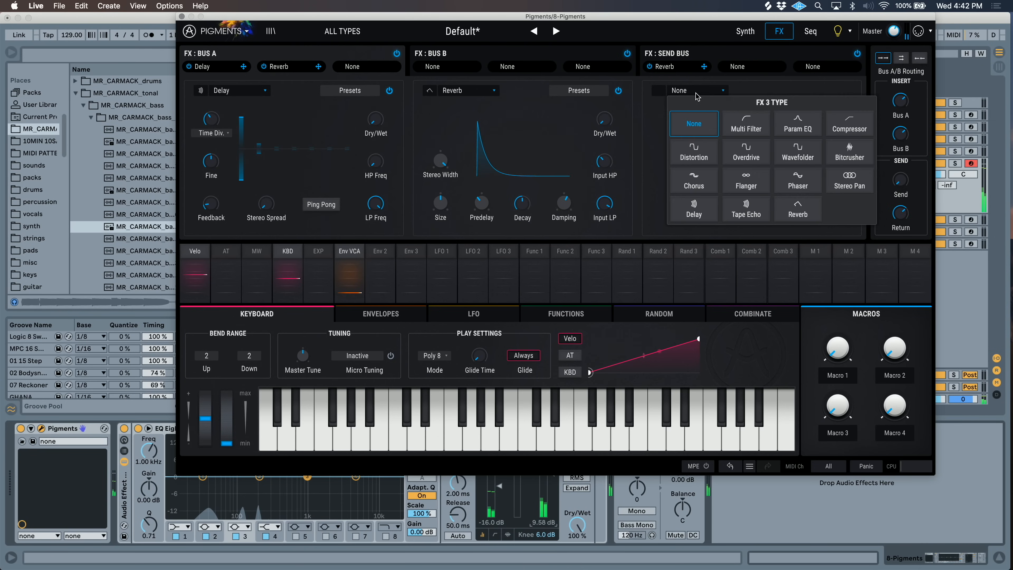
left_click(708, 162)
mouse_move(845, 113)
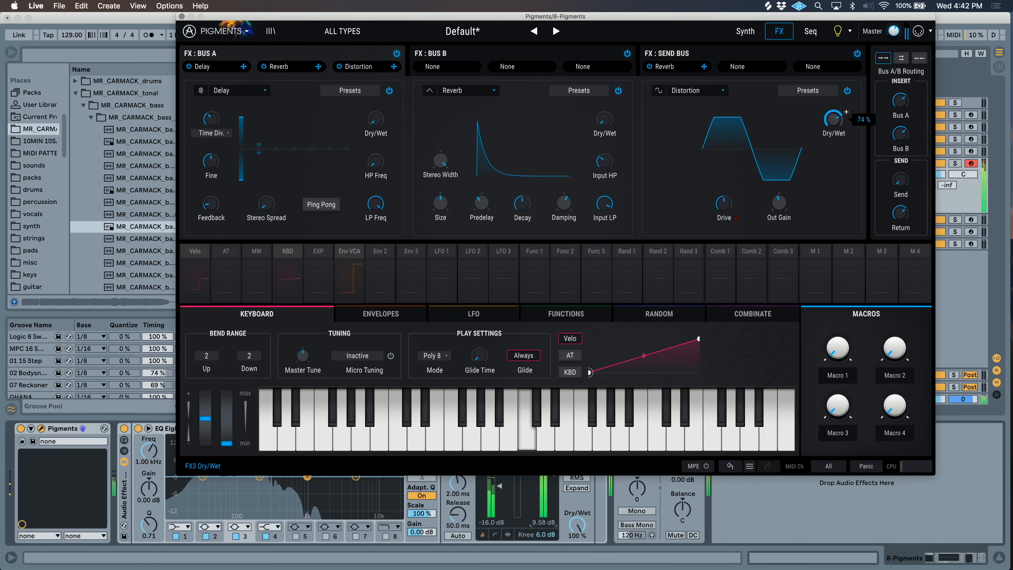
left_click(817, 91)
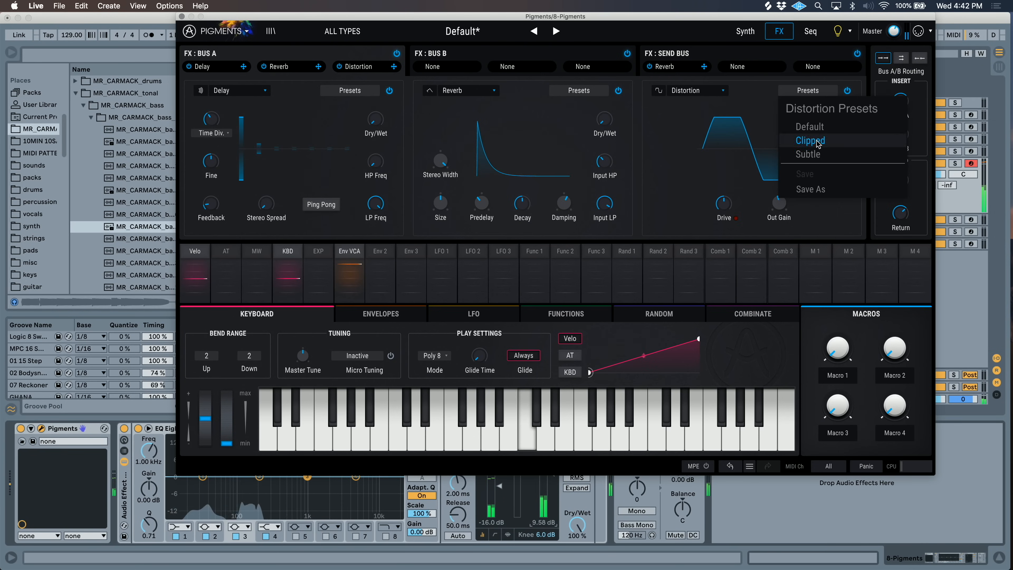
left_click(808, 155)
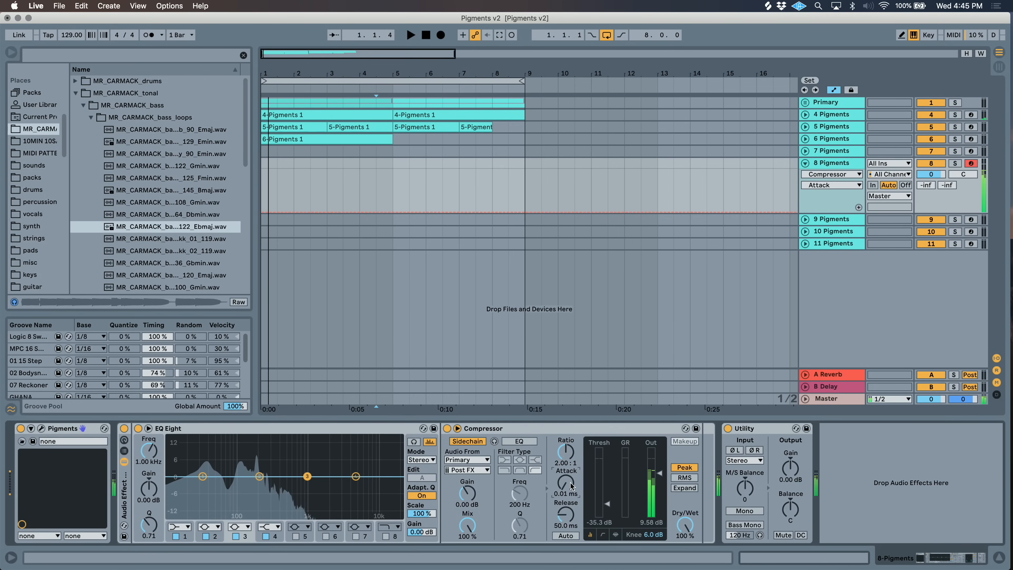
Step: Record the distorted bass part as a MIDI clip on the 8 Pigments track
key("space")
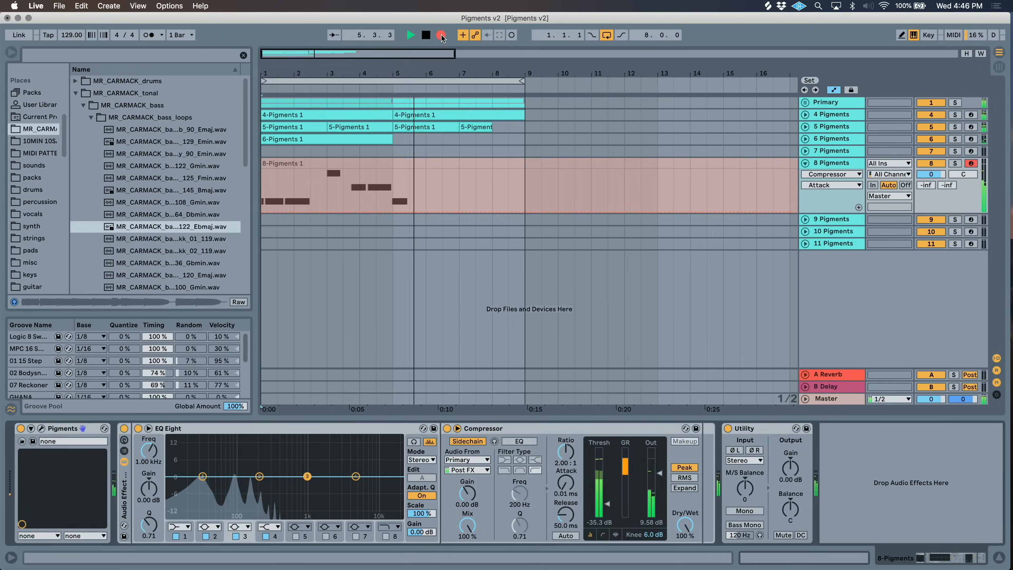
left_click_drag(478, 11, 475, 10)
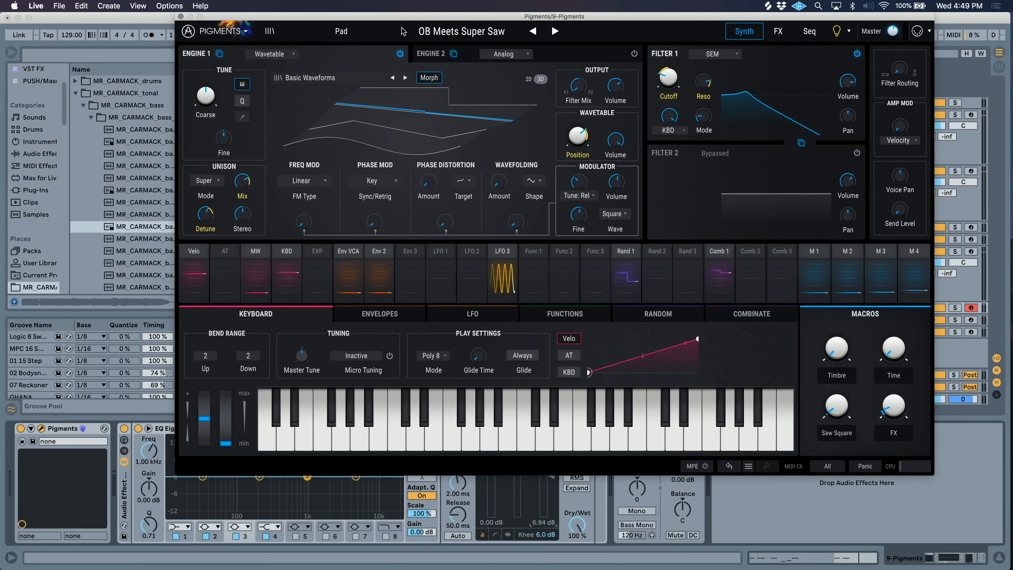
Step: Browse the preset types and Pad presets for the Pigments instrument on track 9
left_click(362, 32)
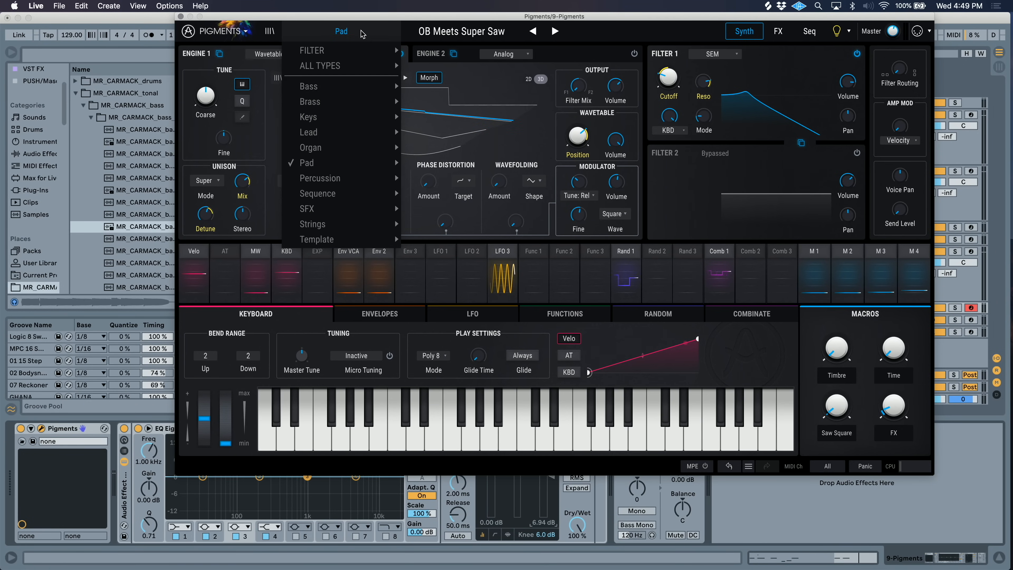
mouse_move(358, 167)
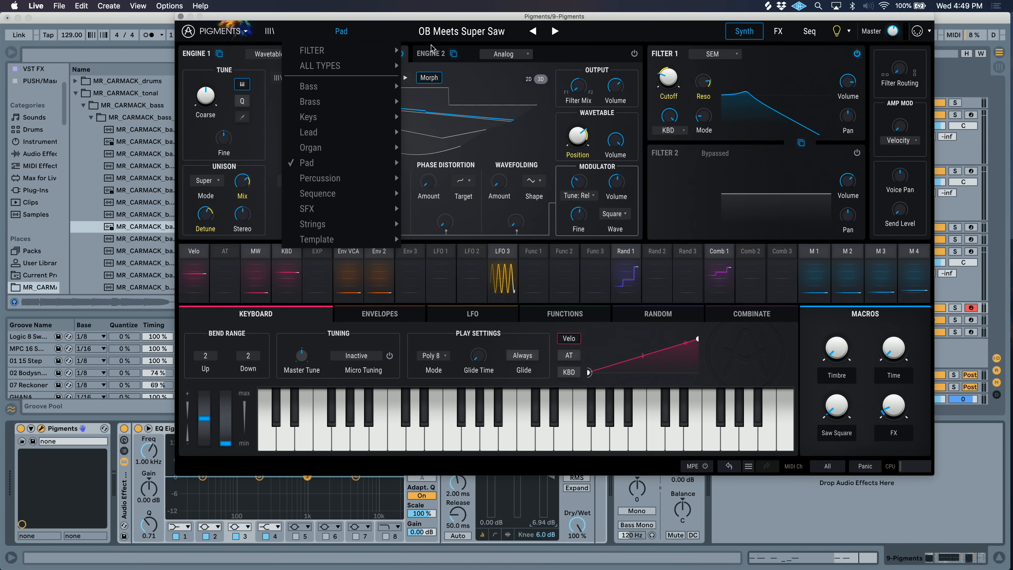
left_click(440, 36)
left_click(356, 32)
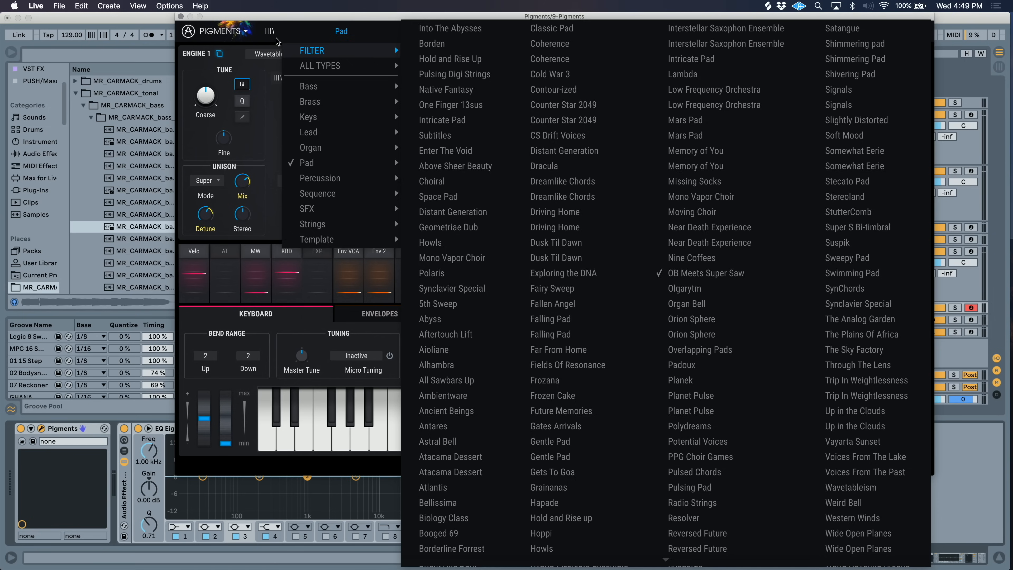
left_click(254, 55)
left_click(341, 31)
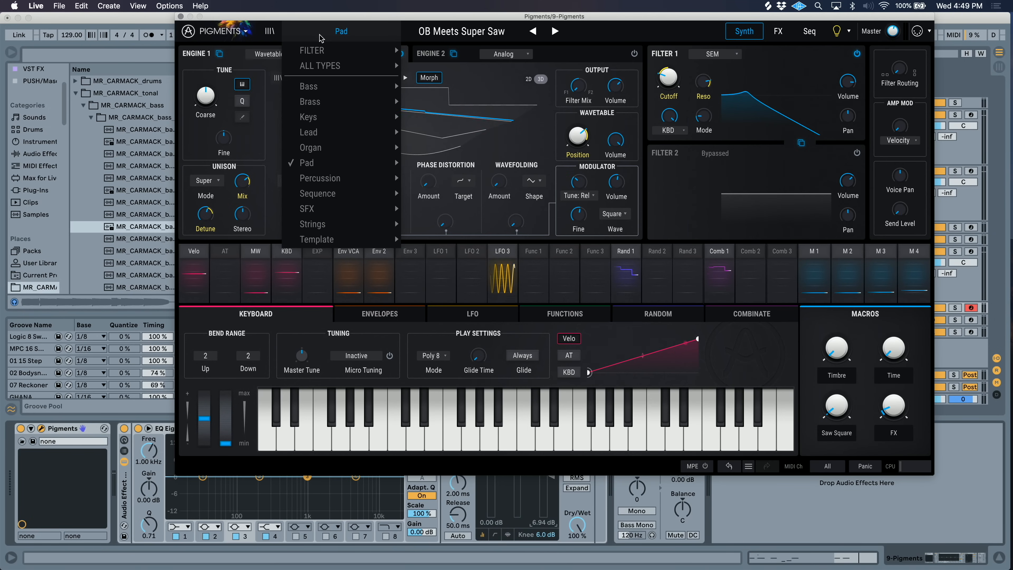
left_click(427, 39)
left_click(366, 34)
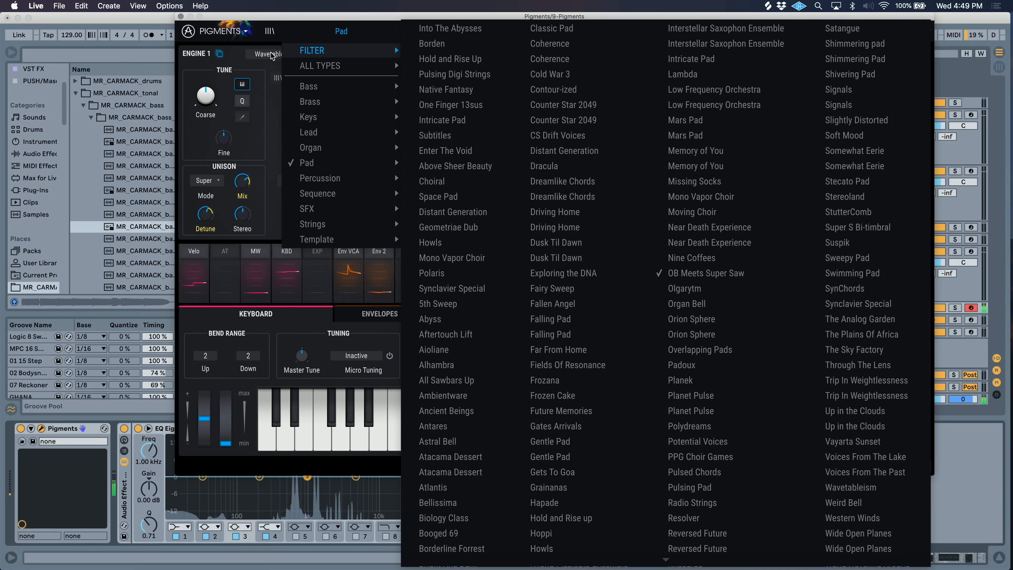
left_click(323, 35)
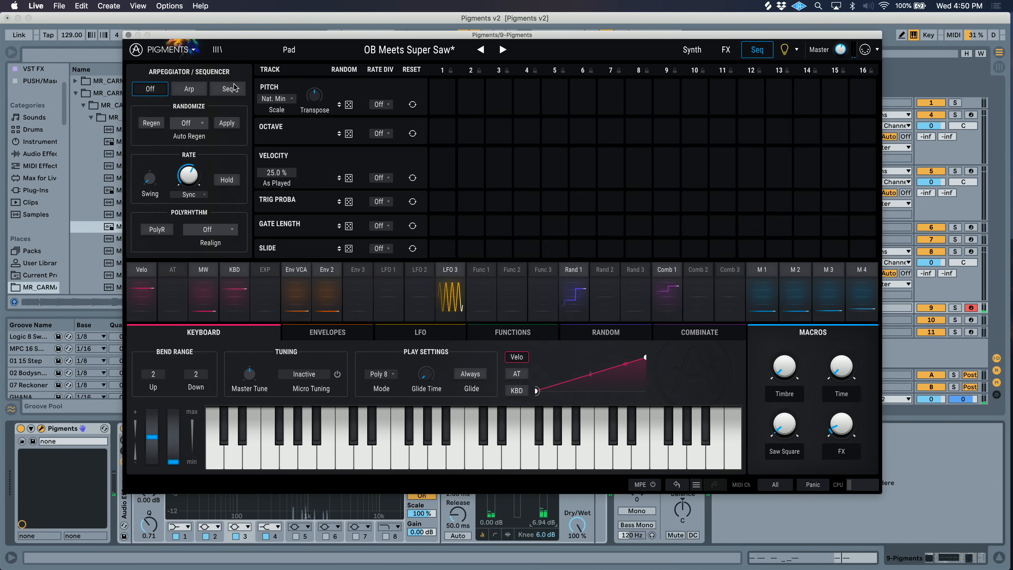
Step: Switch the OB Meets Super Saw patch to Seq mode and review the available sequencer scales
left_click(236, 88)
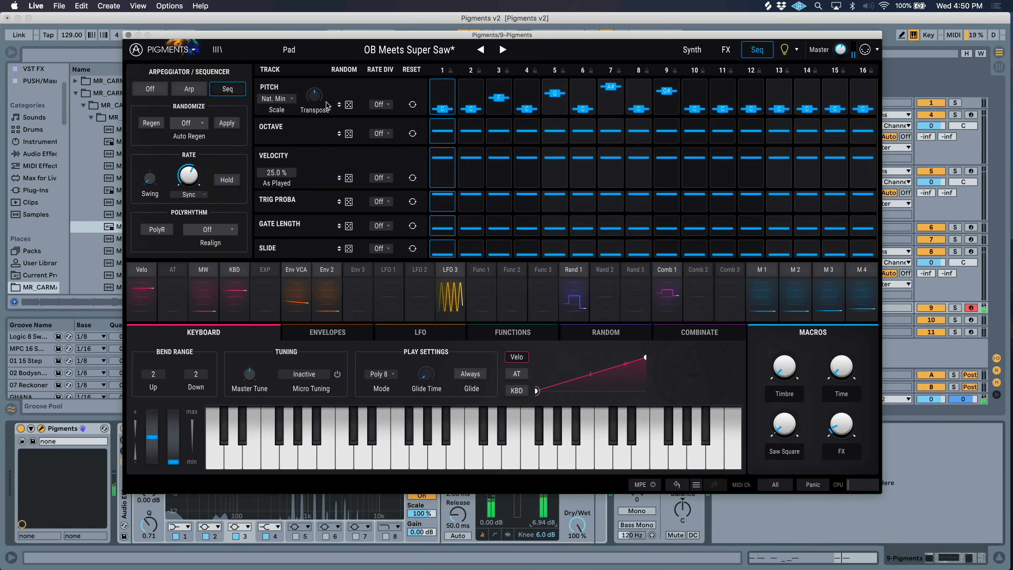
left_click(275, 98)
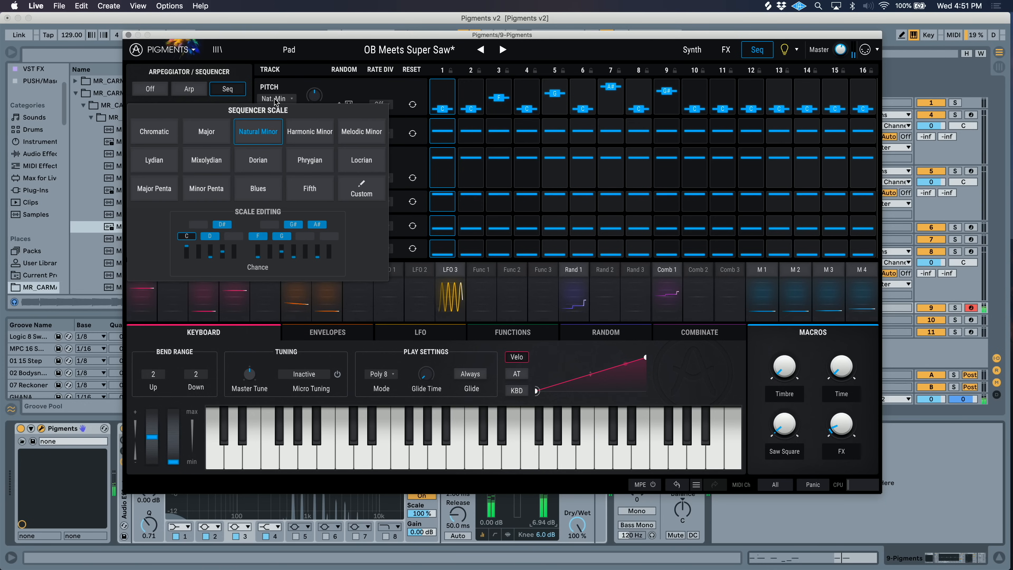
left_click(328, 89)
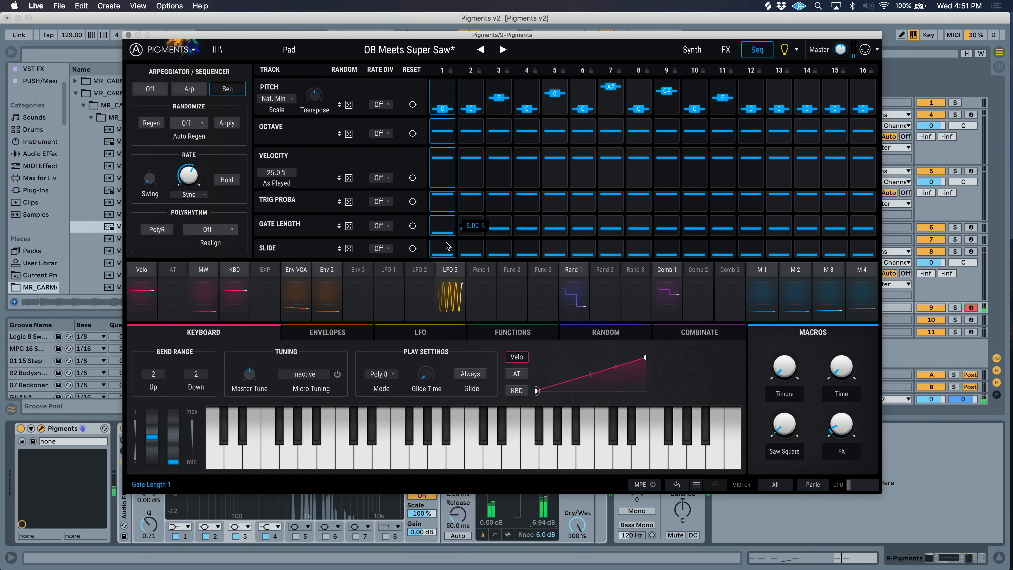
Step: Lengthen the gate of sequencer step 2 and adjust the slide amounts on steps 1 and 7
left_click_drag(475, 215, 476, 212)
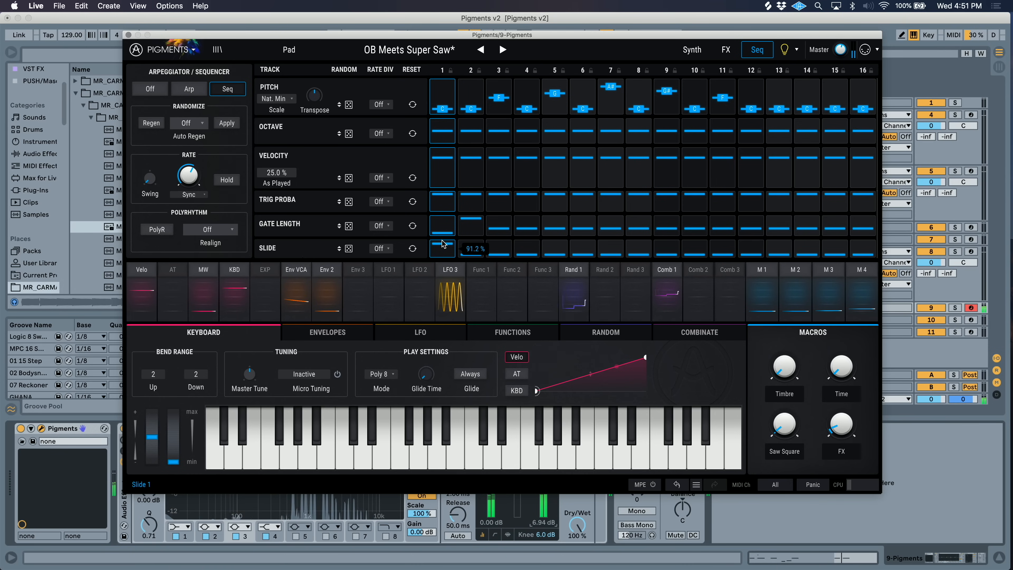
left_click_drag(443, 244, 443, 249)
left_click_drag(616, 253, 618, 247)
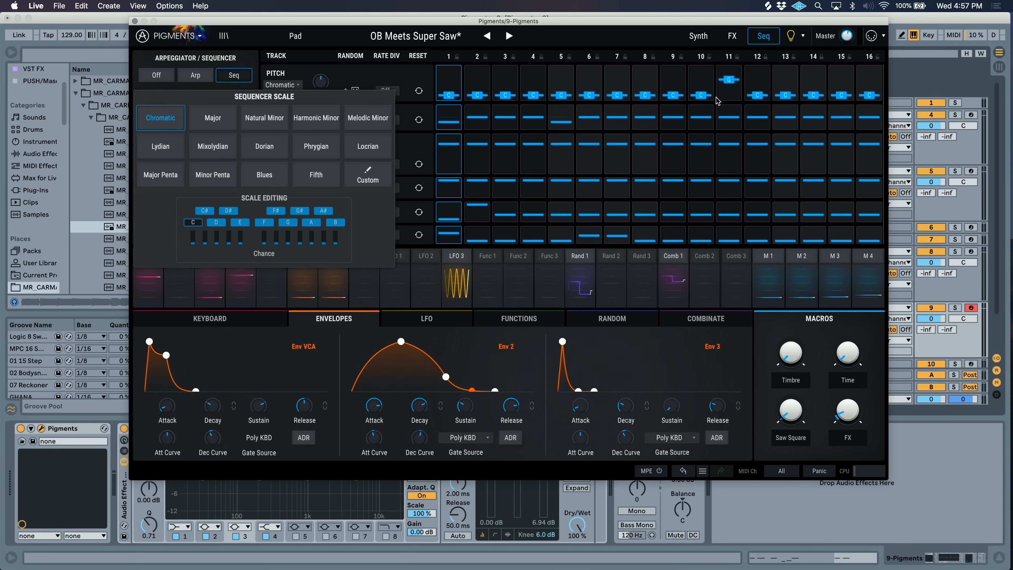
Step: Try raising the pitch of sequencer step 10 to A in the Chromatic scale, and return it to C
left_click(702, 94)
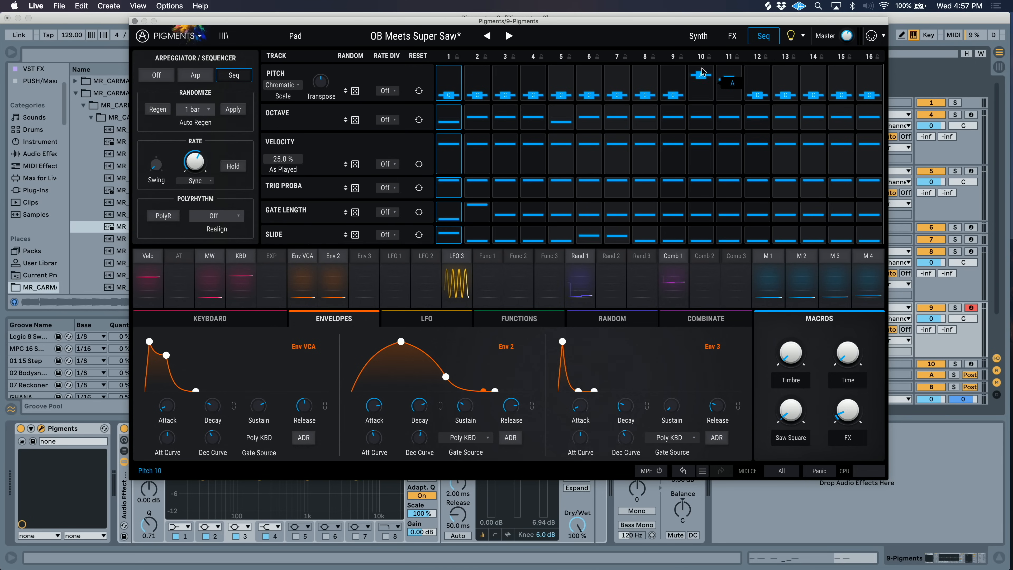
left_click_drag(703, 72, 701, 95)
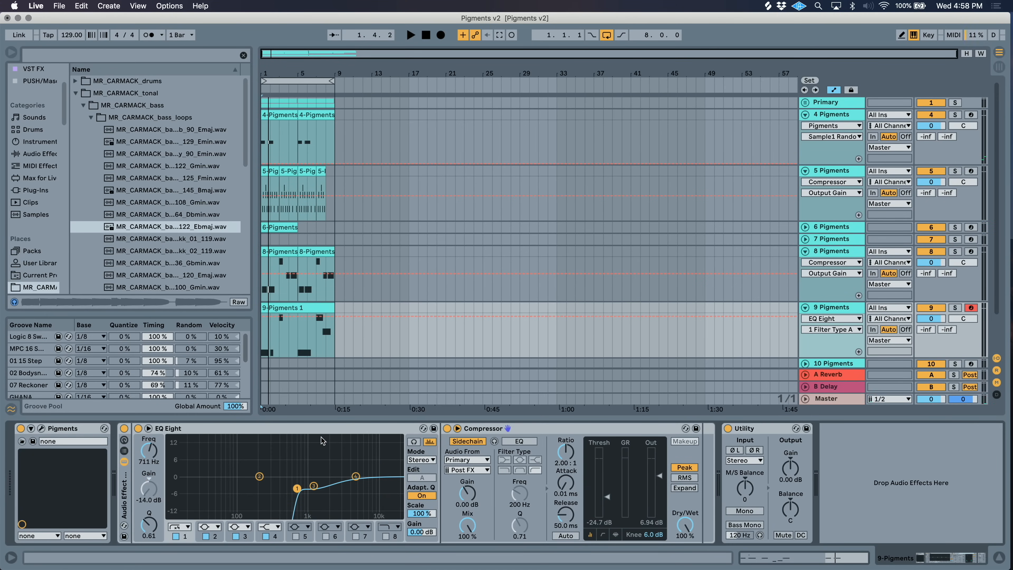
Step: Set the 9 Pigments track volume to -2.4, draw zigzag track panning automation across its clip, and play the arrangement
left_click_drag(931, 318, 932, 319)
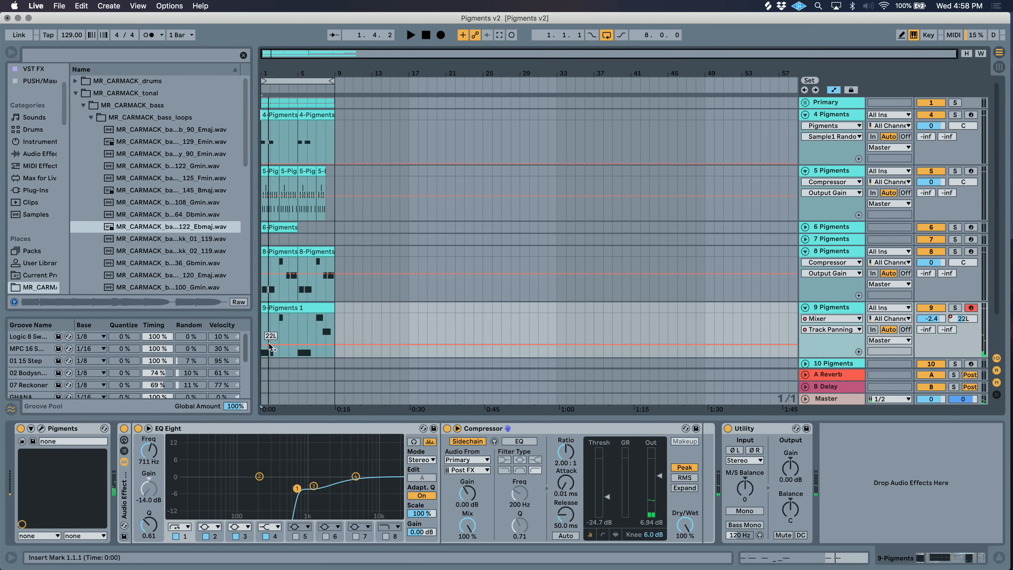
left_click_drag(279, 344, 337, 321)
key("space")
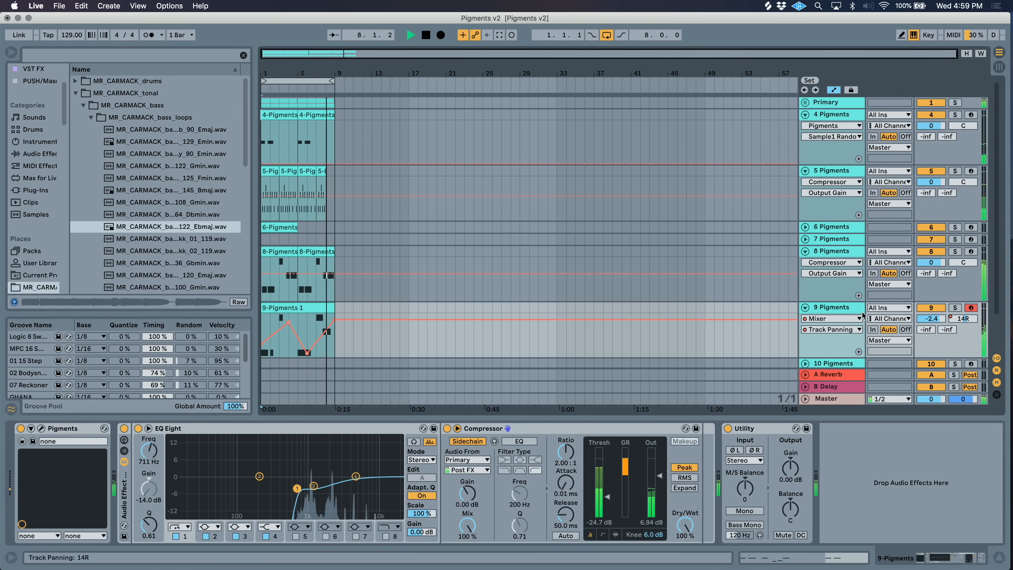
left_click(837, 300)
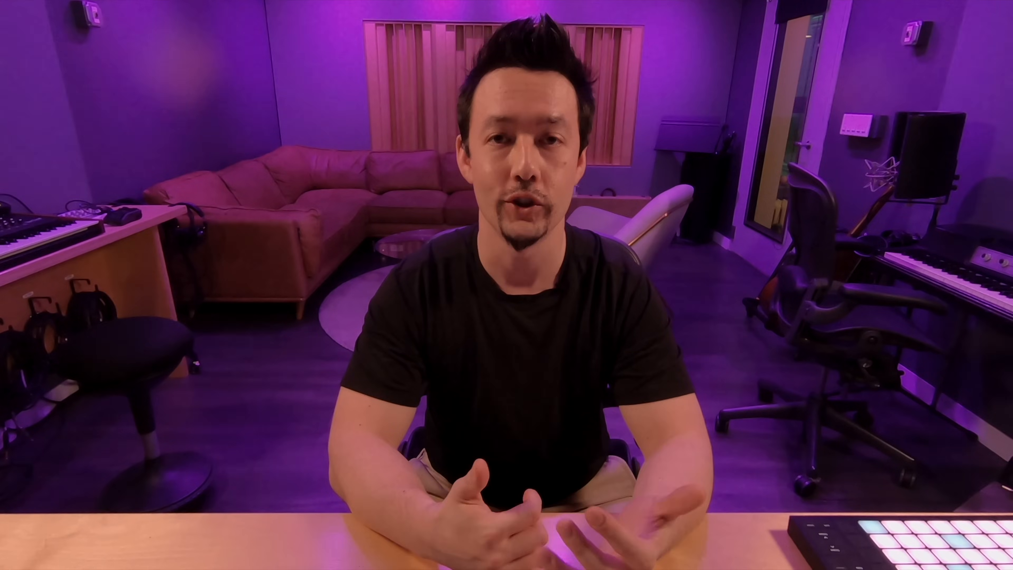